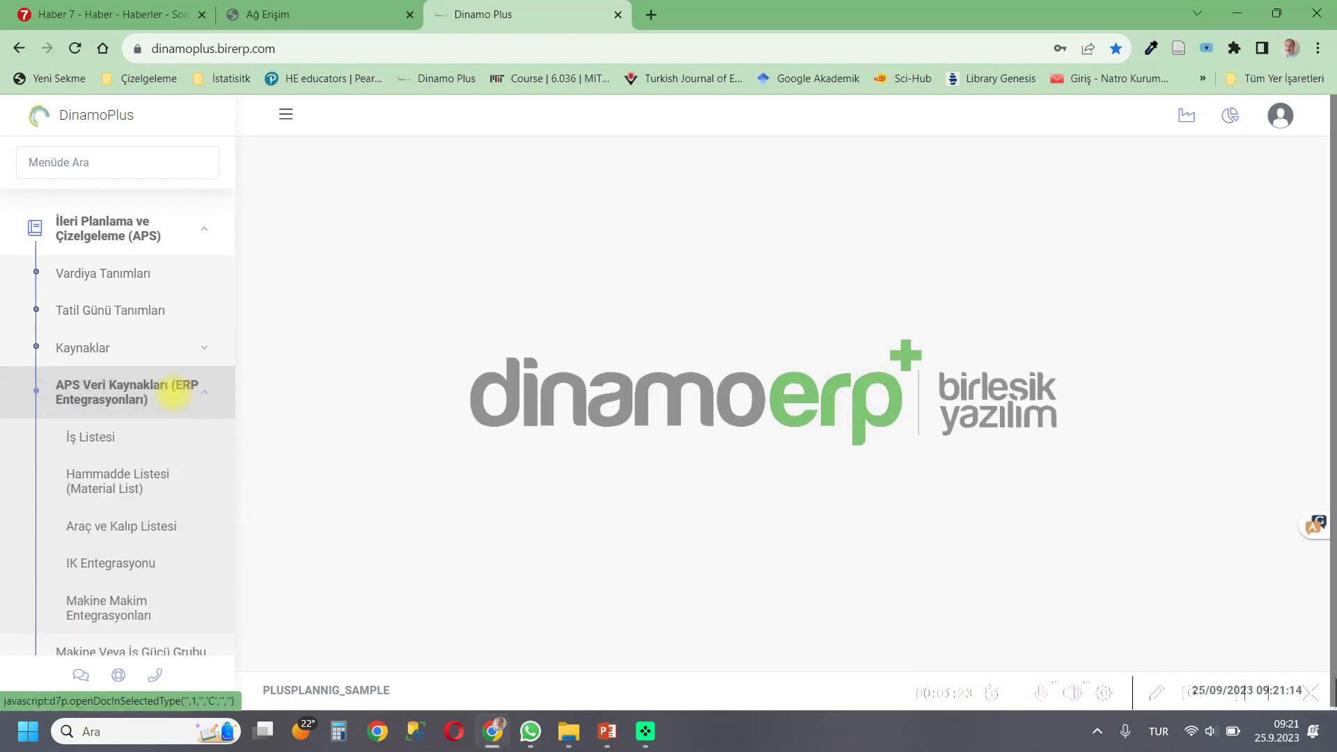
Open the Material List and jump to its last record.
click(146, 479)
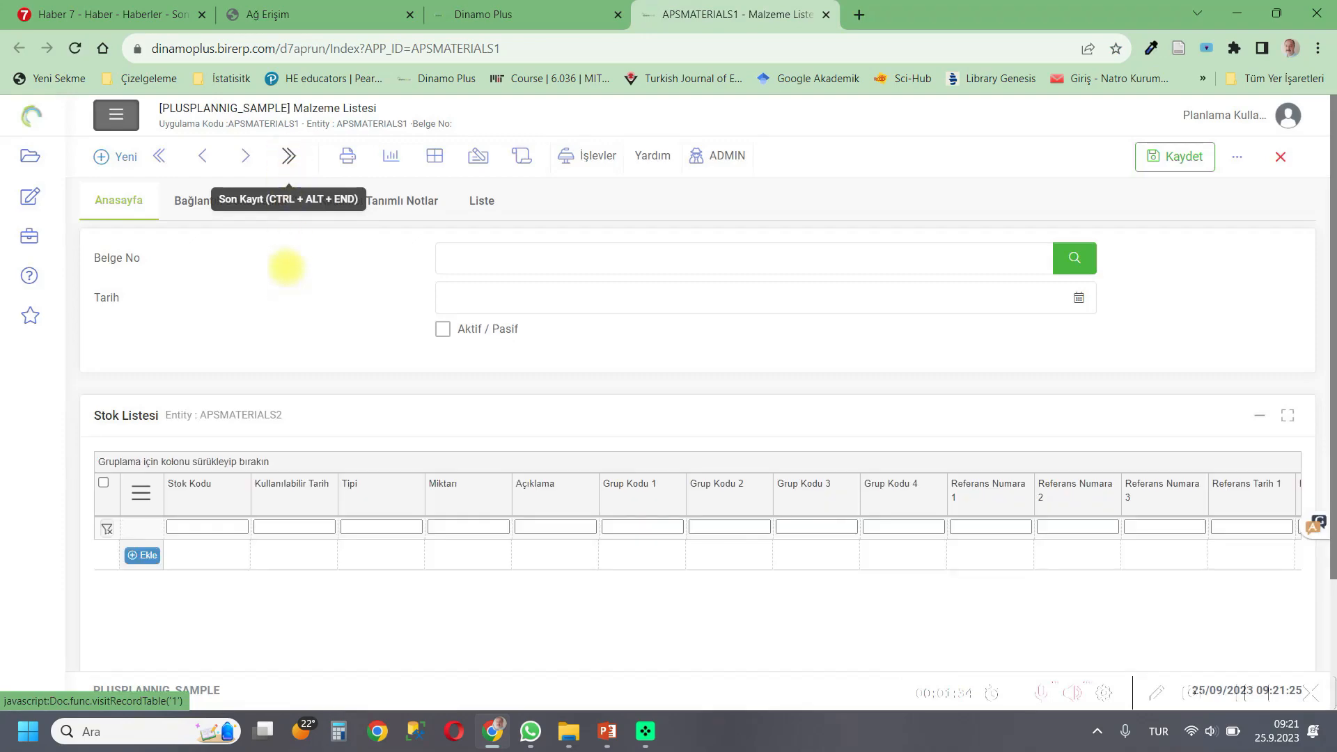
click(289, 157)
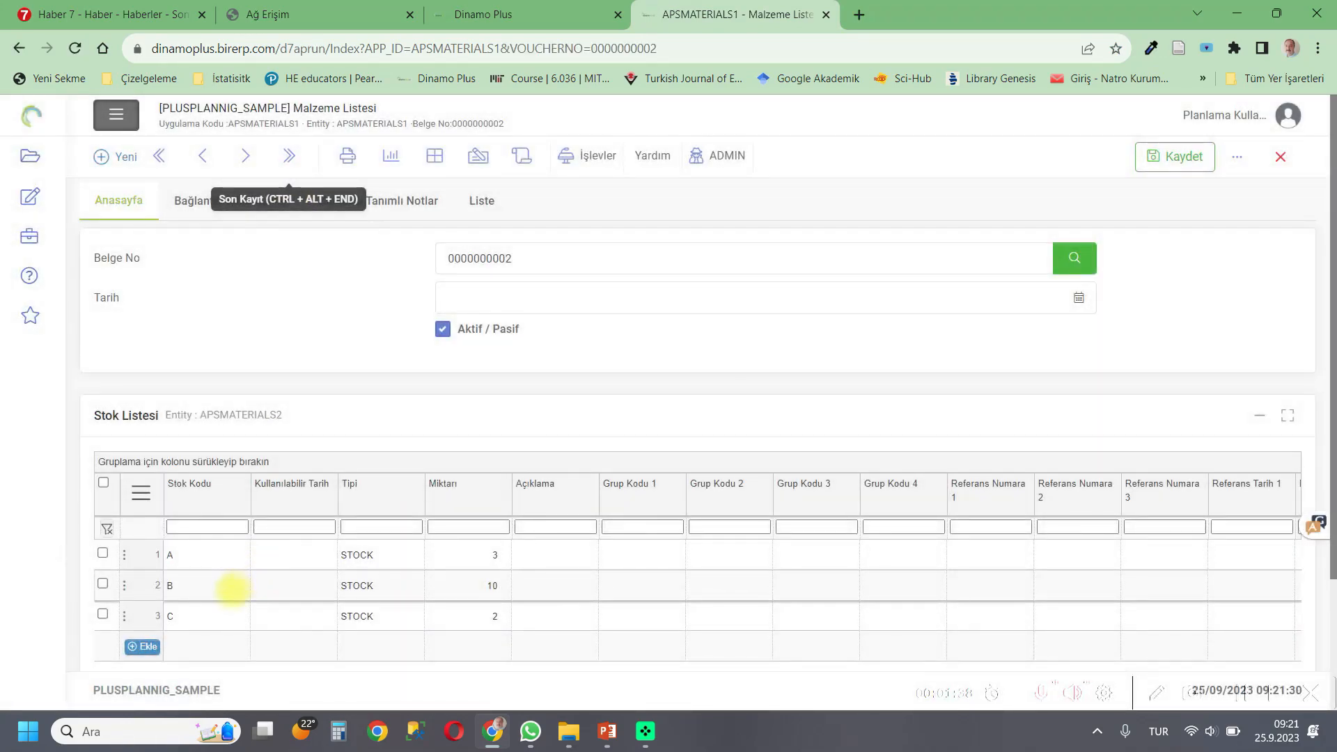
Add a fourth row to the stock list and open its detail form.
click(480, 566)
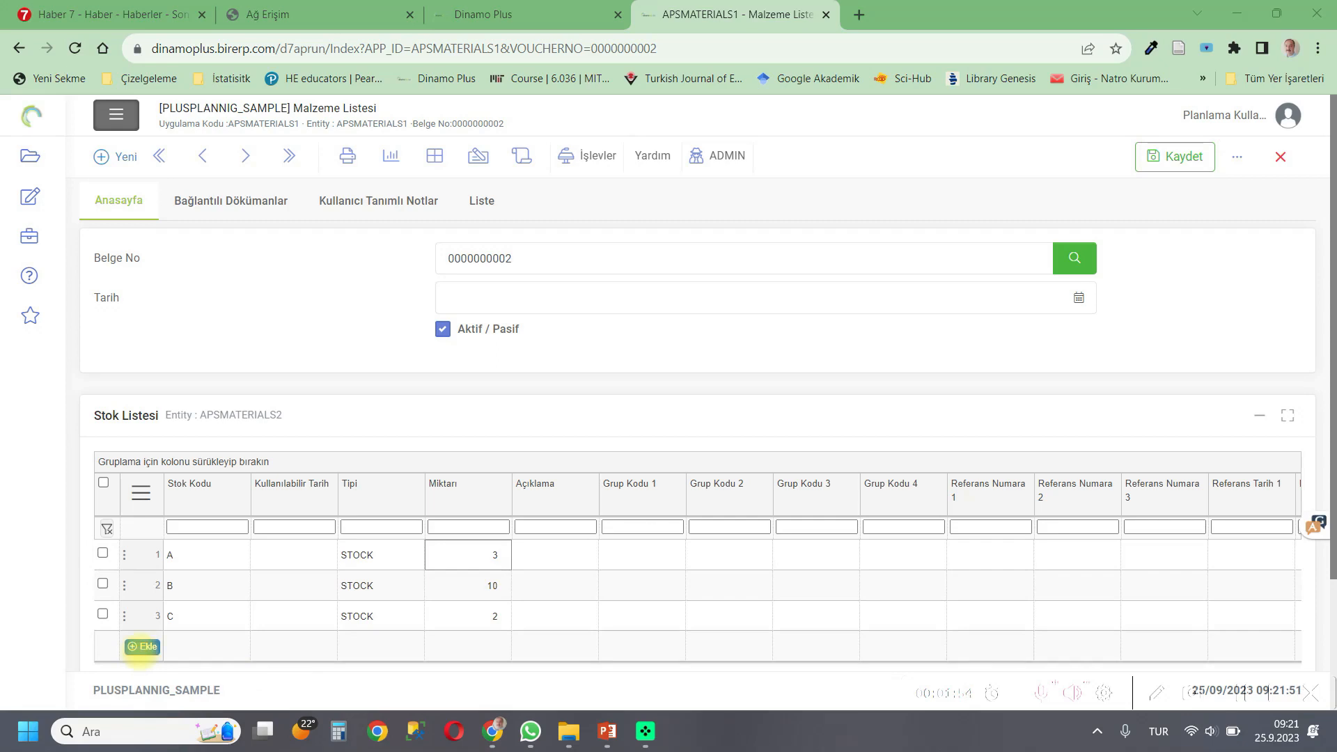
click(142, 647)
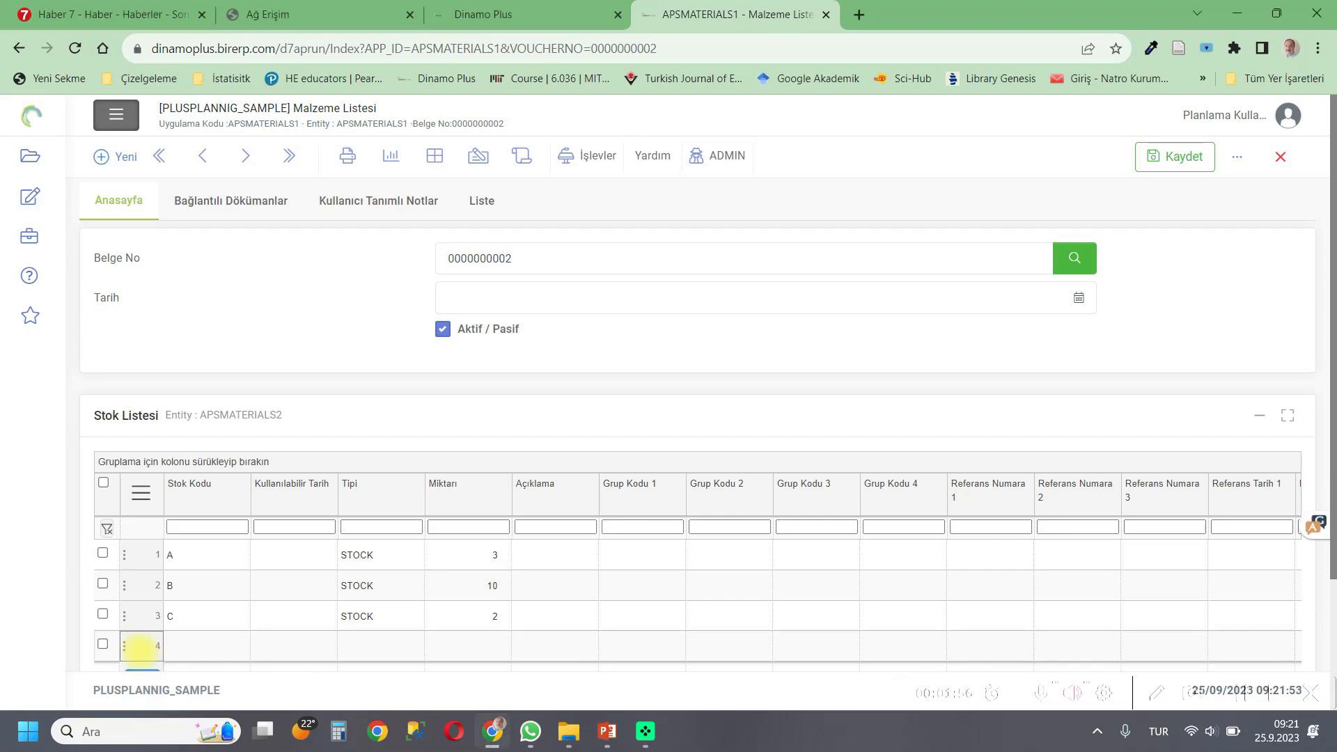
click(245, 649)
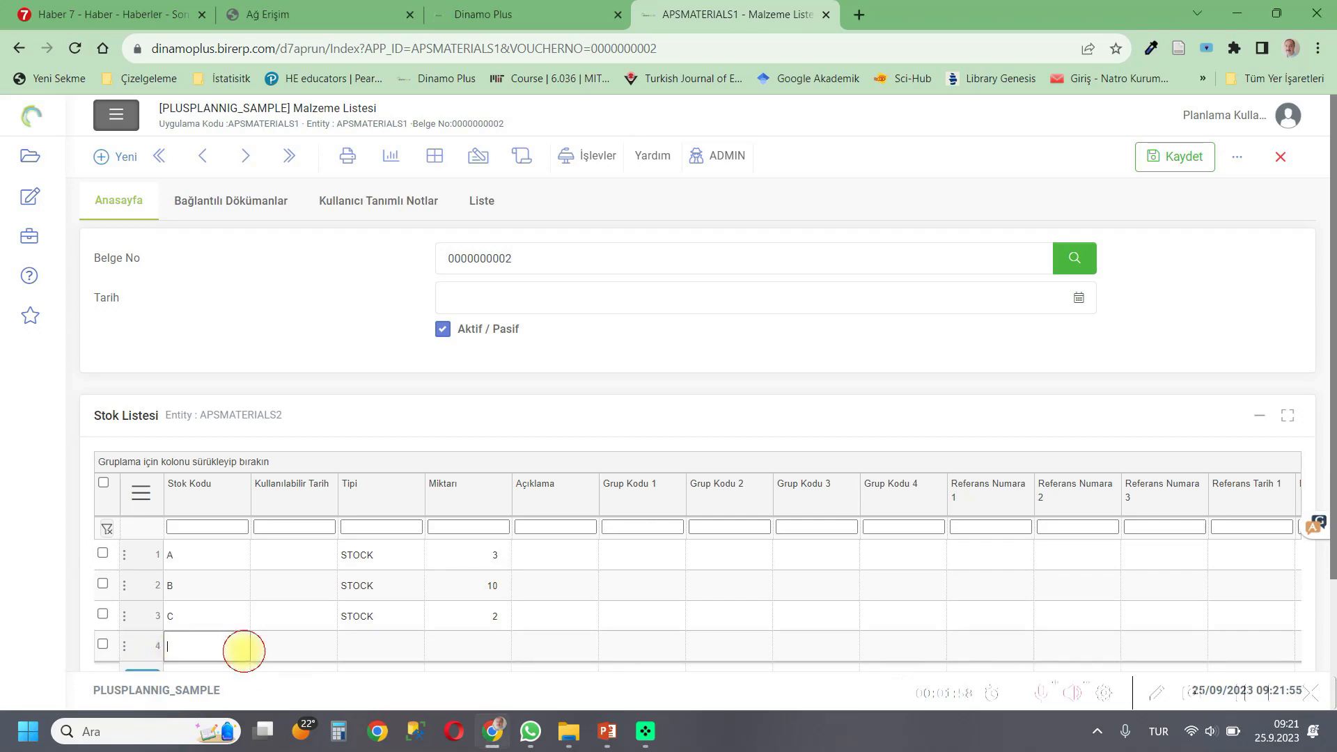
double_click(395, 636)
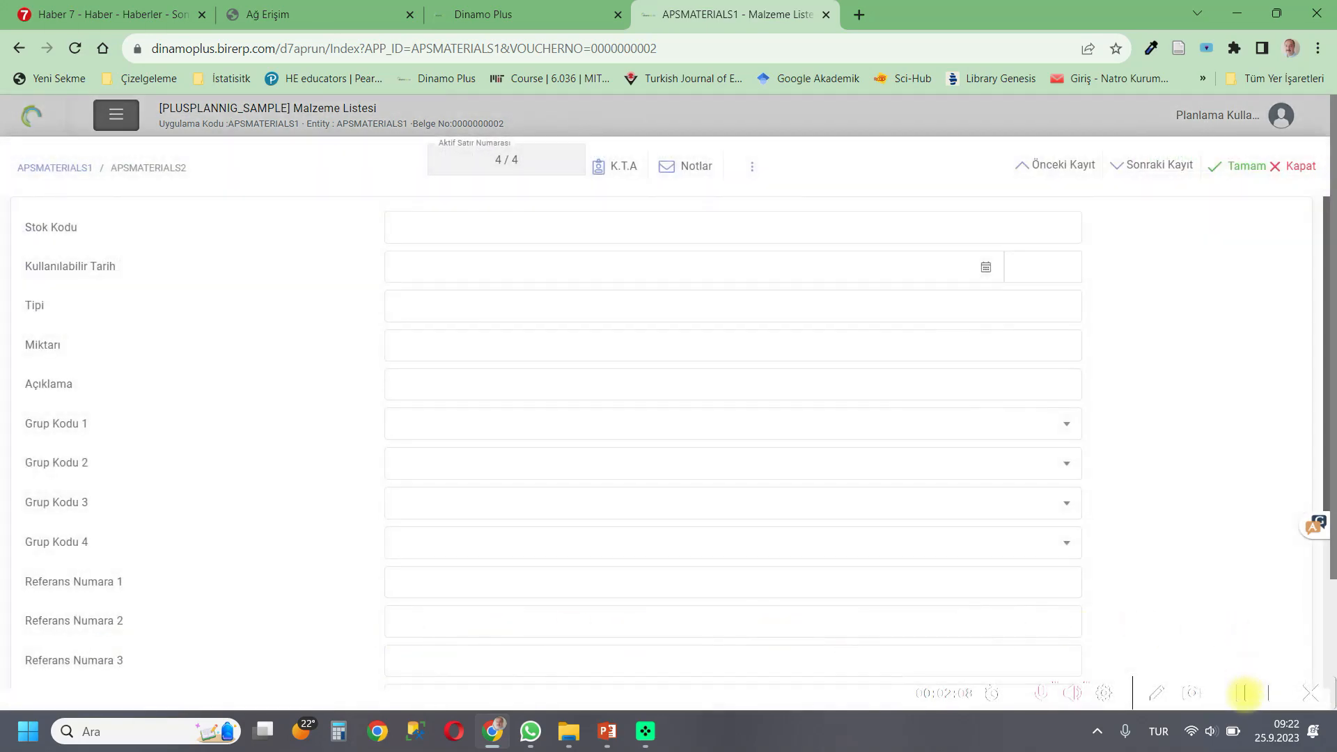
Enter stock code A and set the available date to 04/10/2023.
click(457, 228)
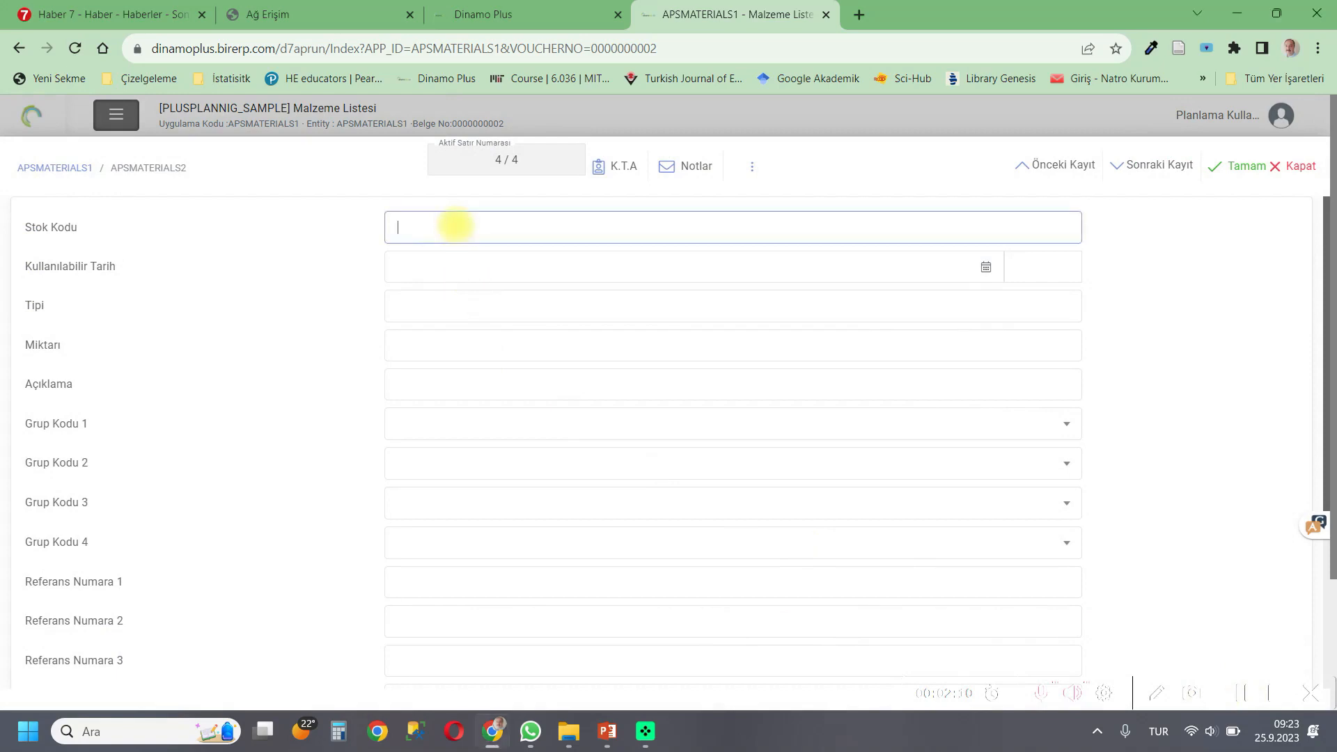
click(588, 265)
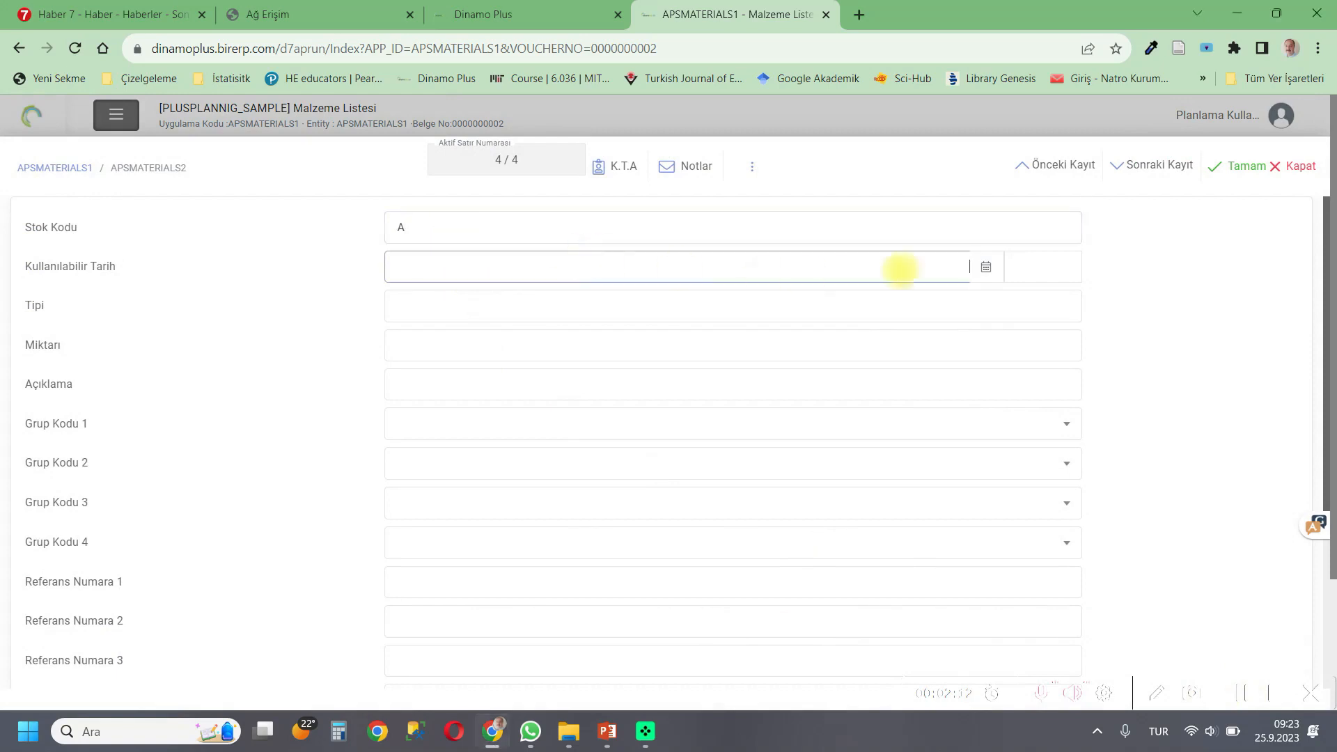
click(984, 267)
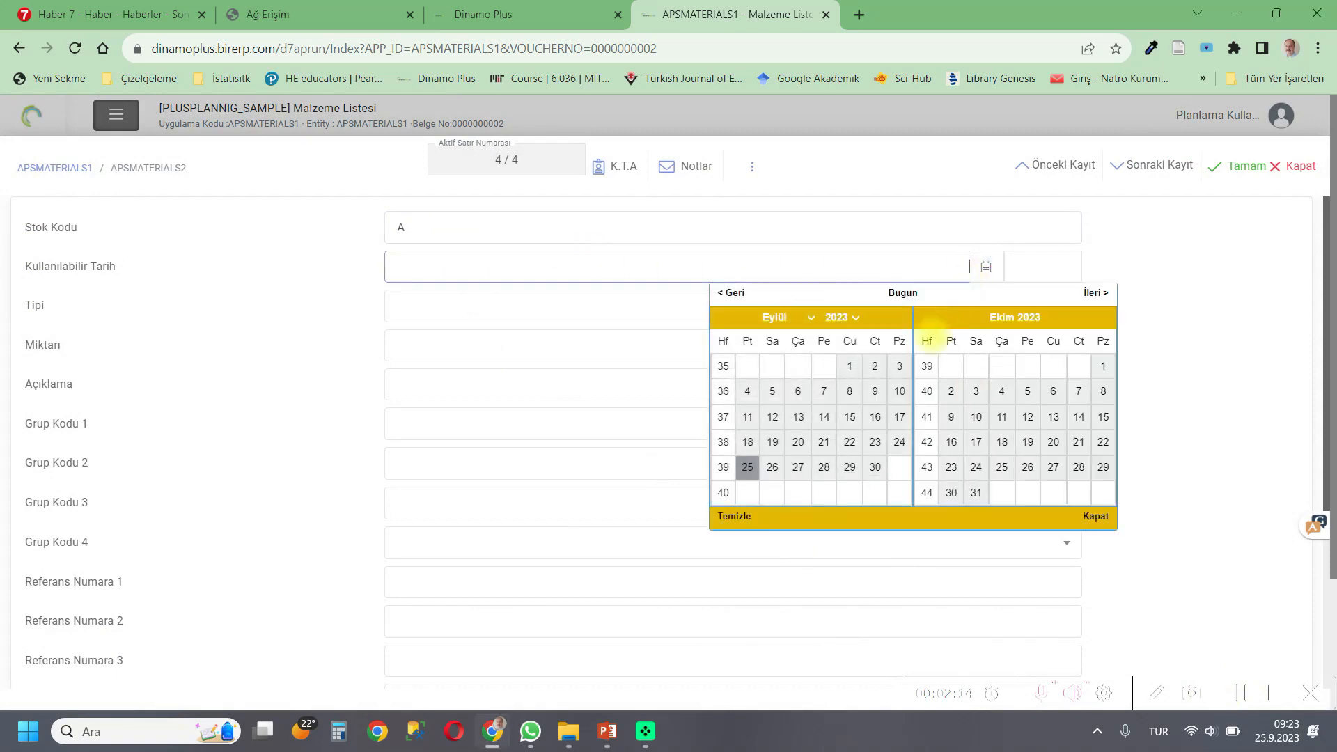
click(1001, 391)
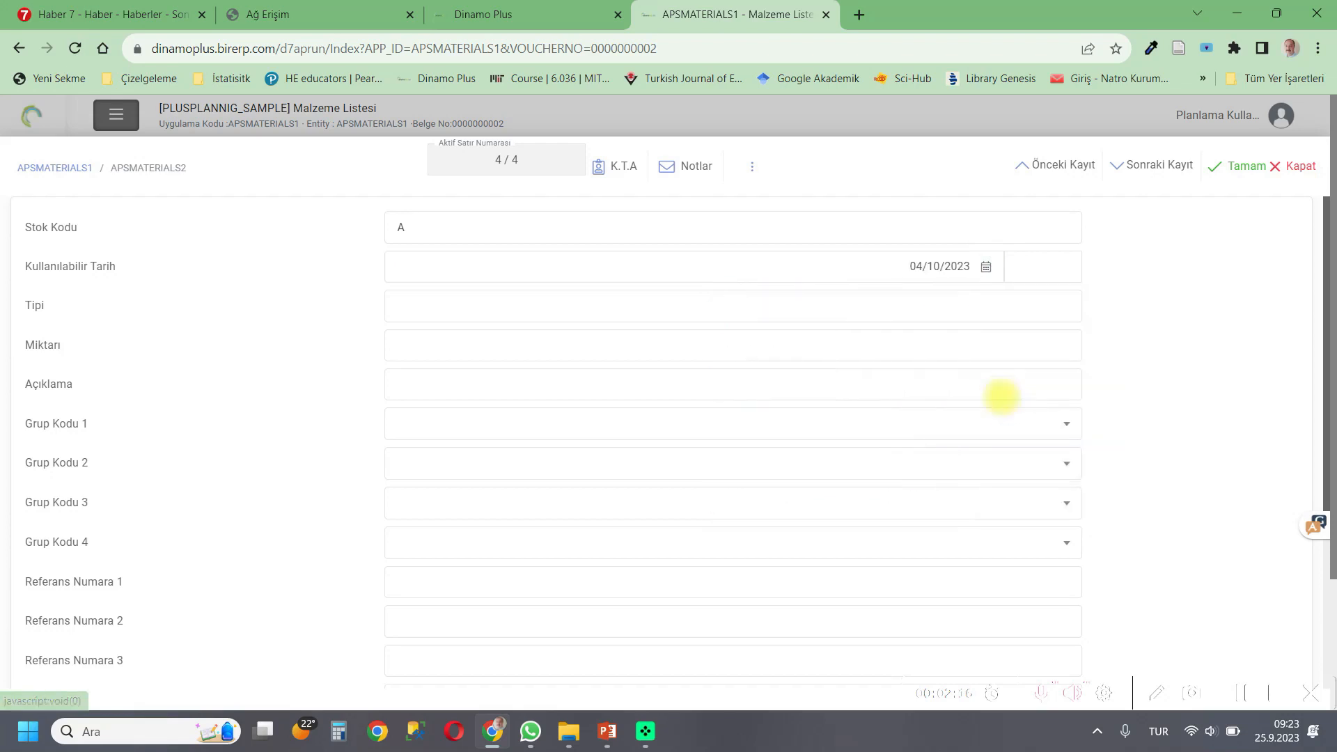
Set the type to PURCHASE and the quantity to 2, then confirm the row.
click(747, 312)
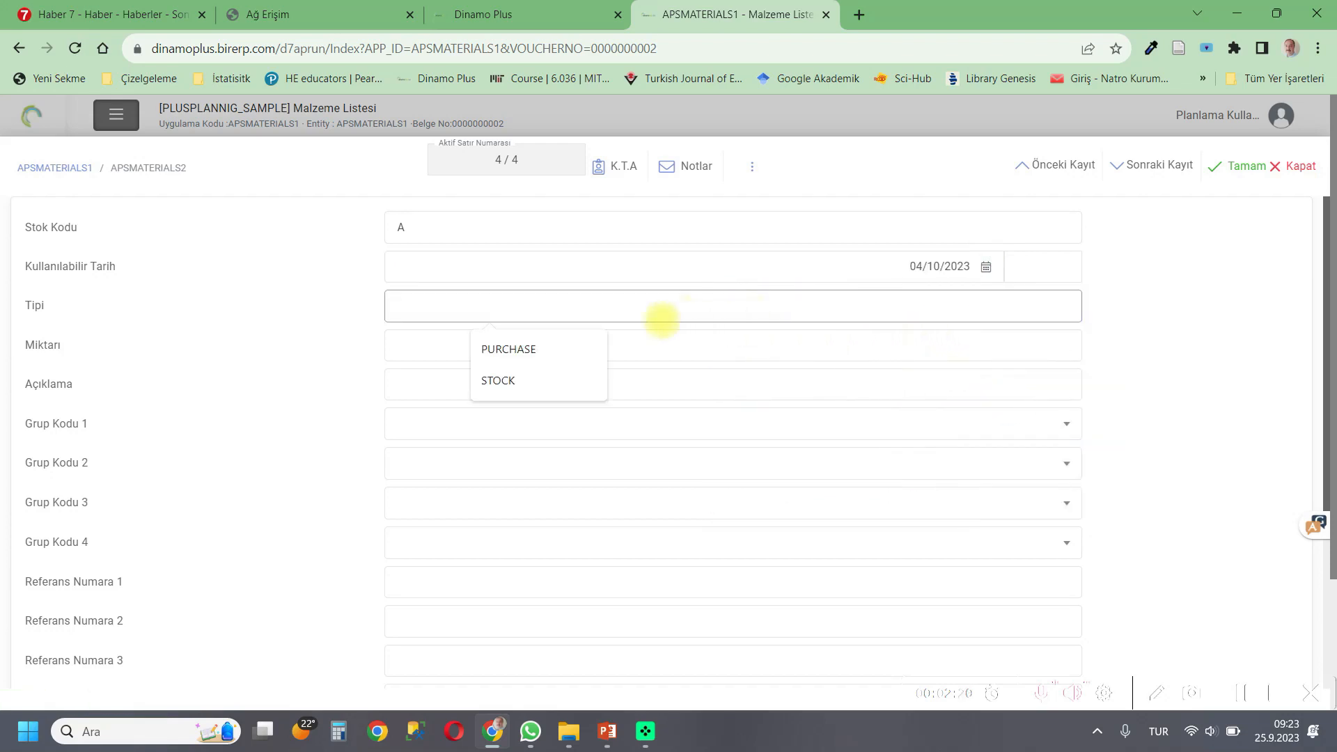
click(549, 349)
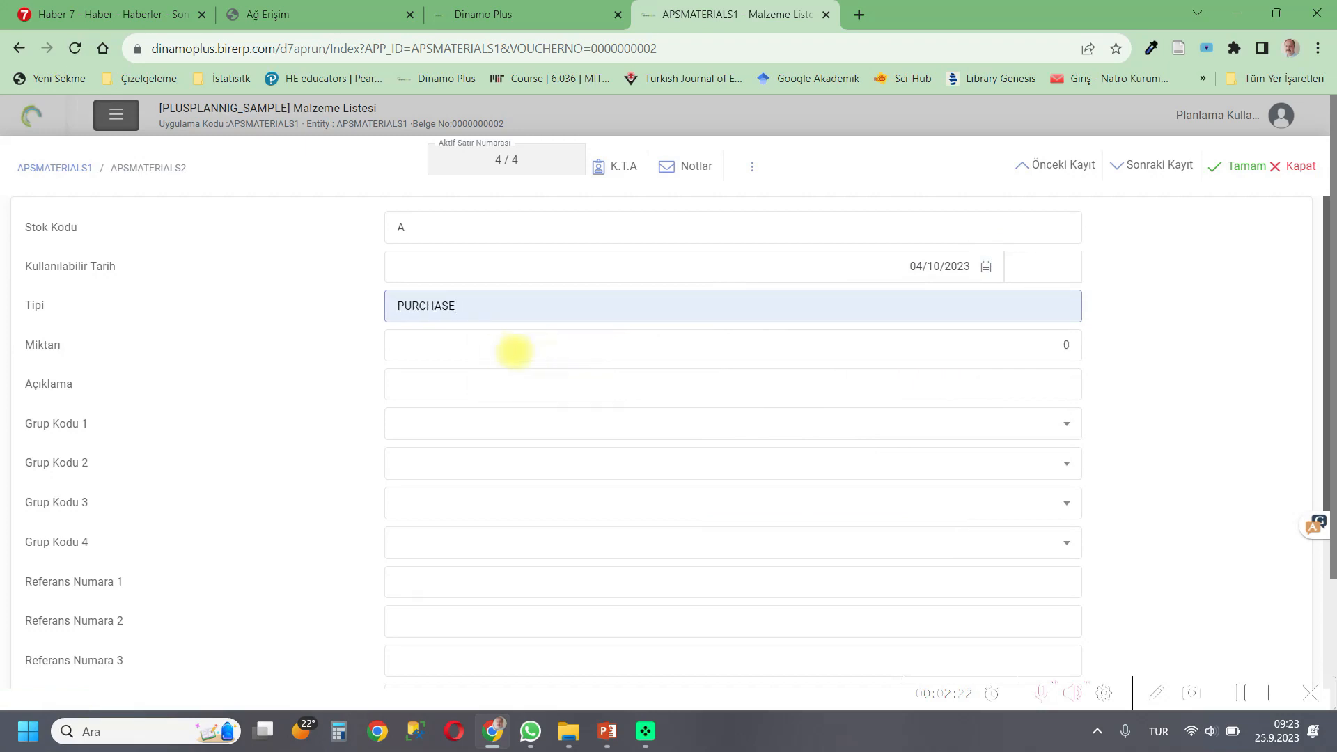
click(504, 350)
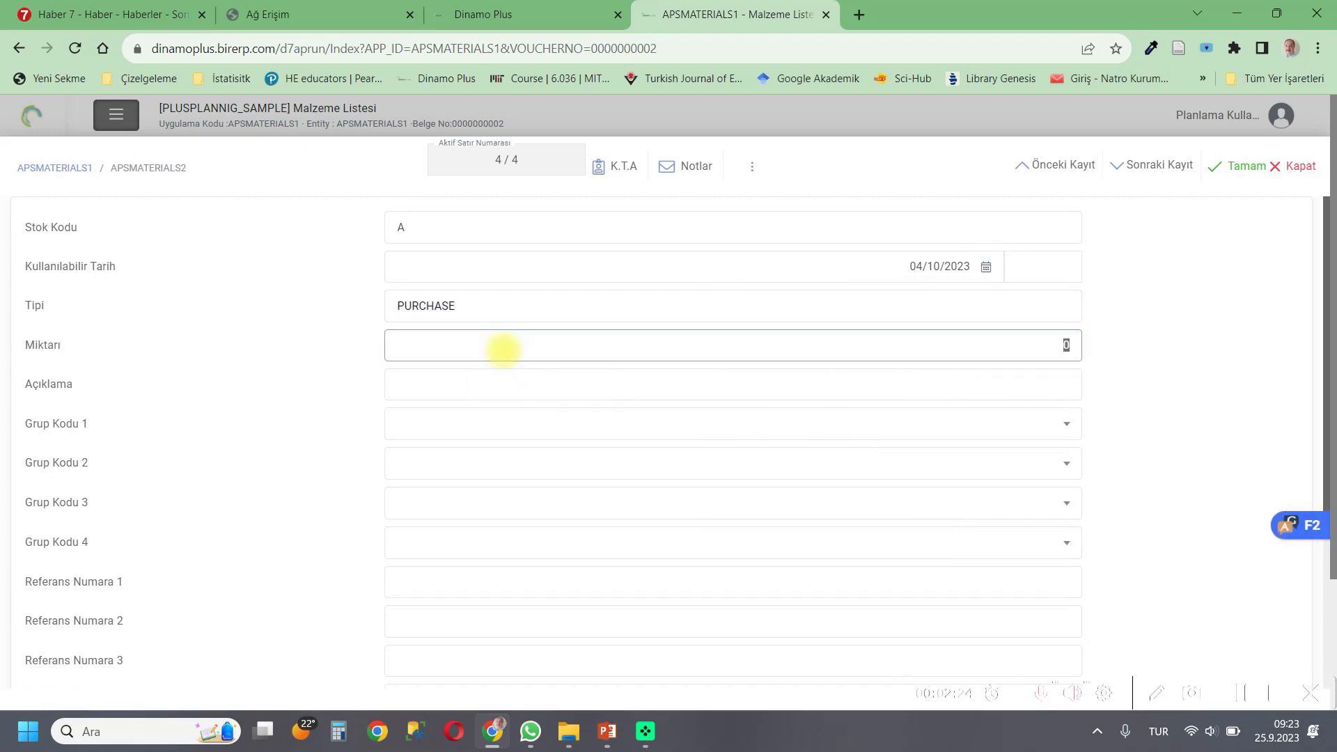
click(1242, 690)
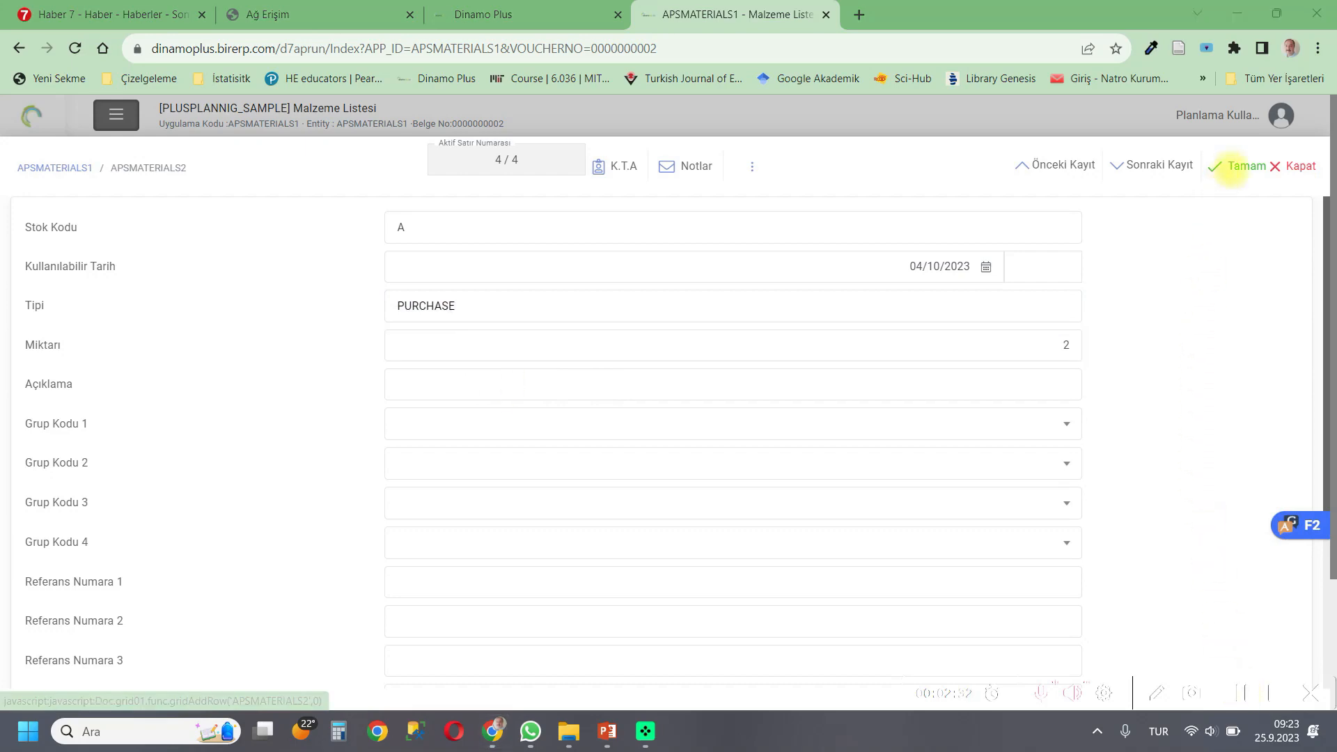
click(1229, 168)
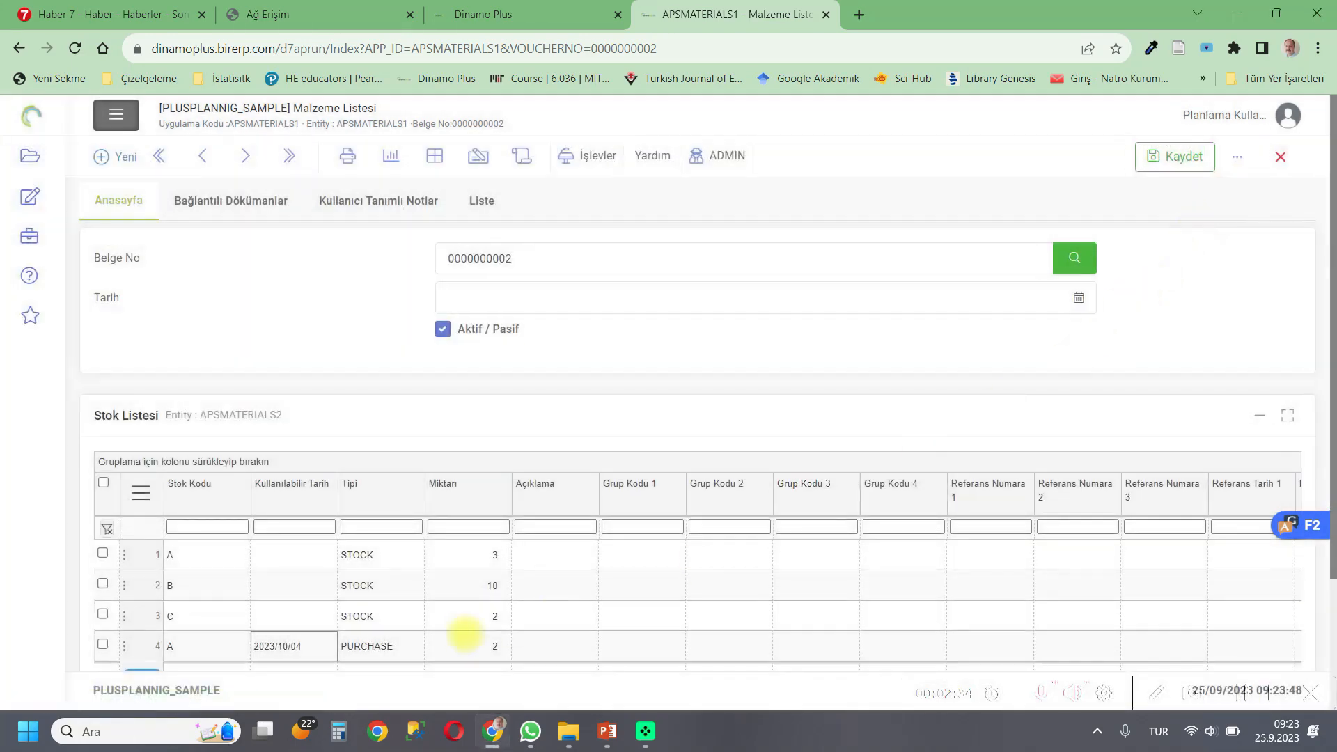
Add a fifth row to the stock list and open its detail form.
scroll(474, 558, down, 2)
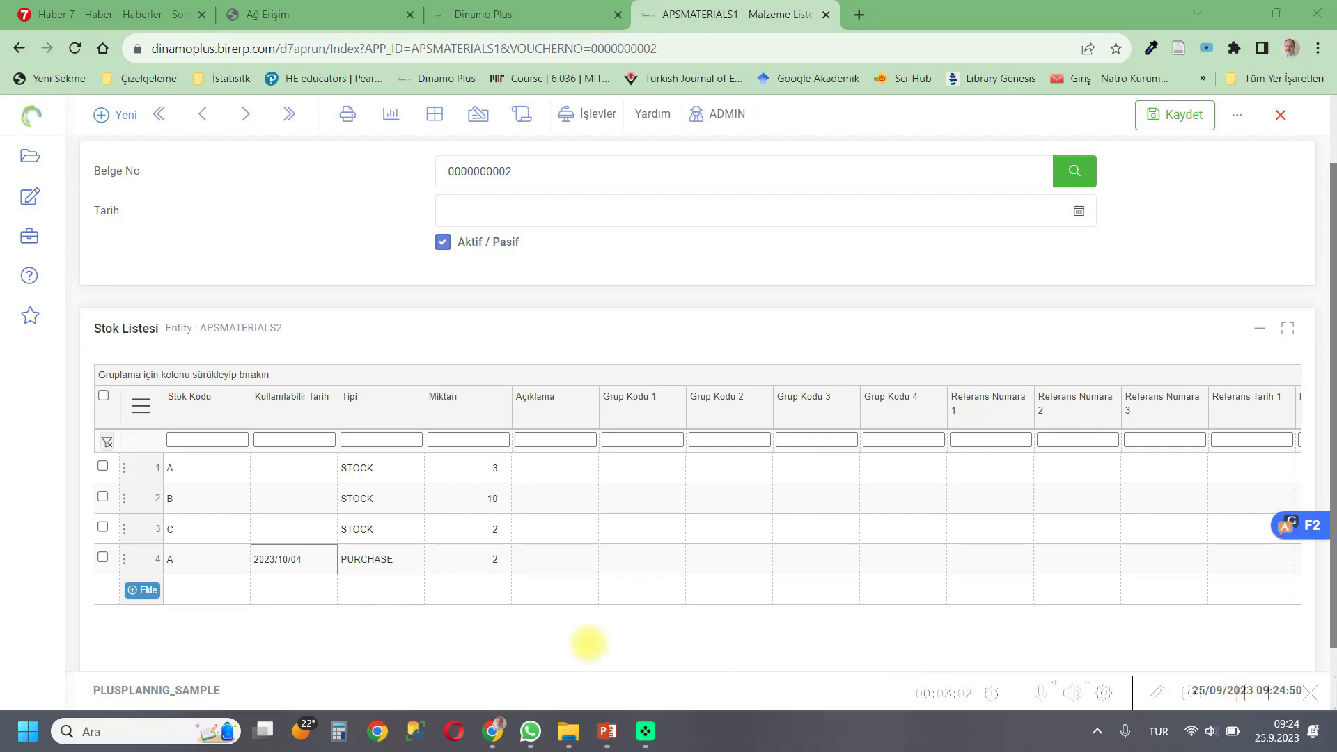
click(143, 590)
double_click(298, 592)
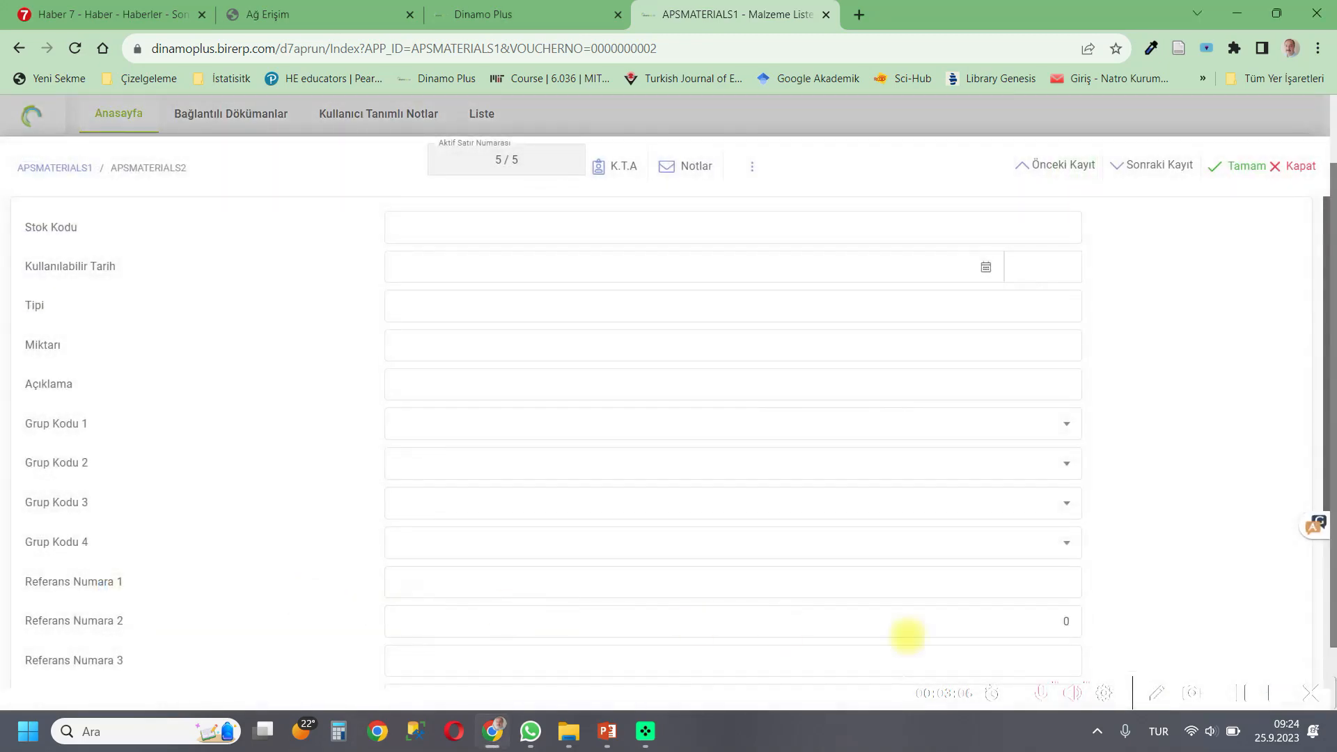
Enter stock code C and set the available date to 13/10/2023.
click(493, 227)
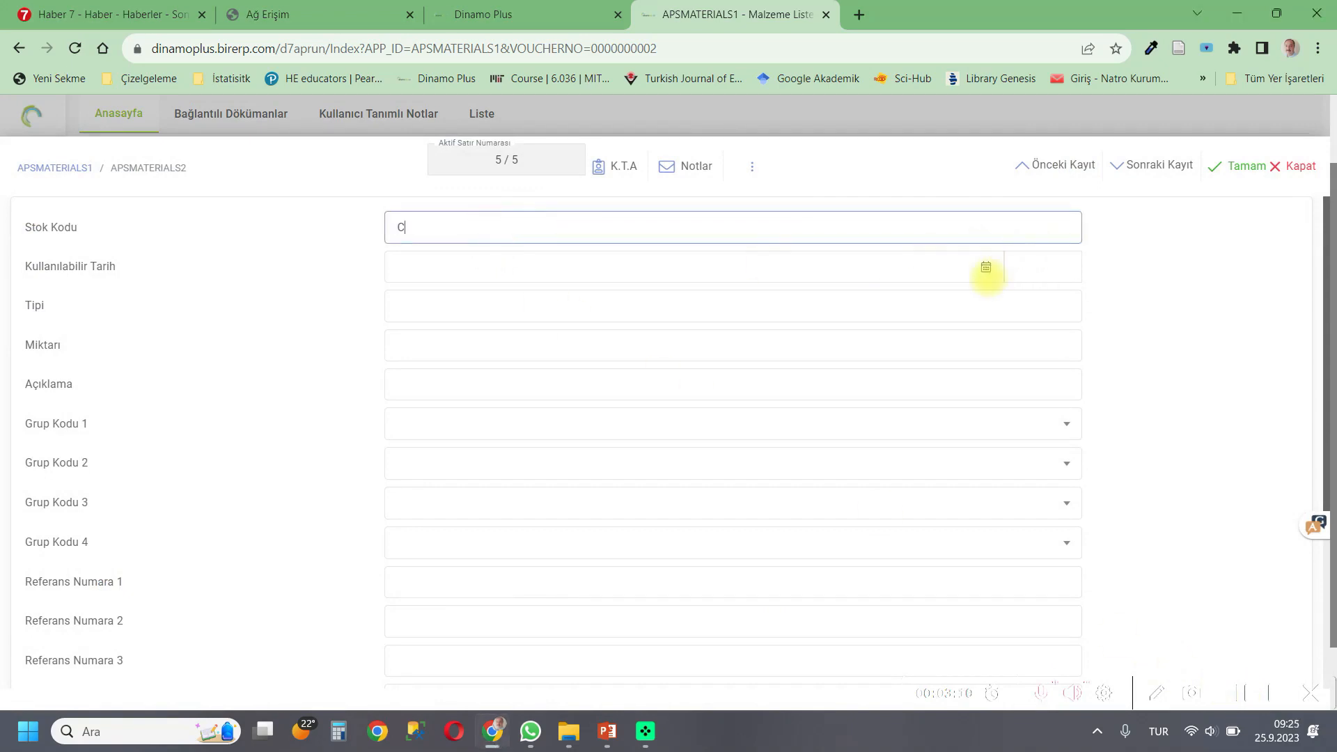
click(986, 267)
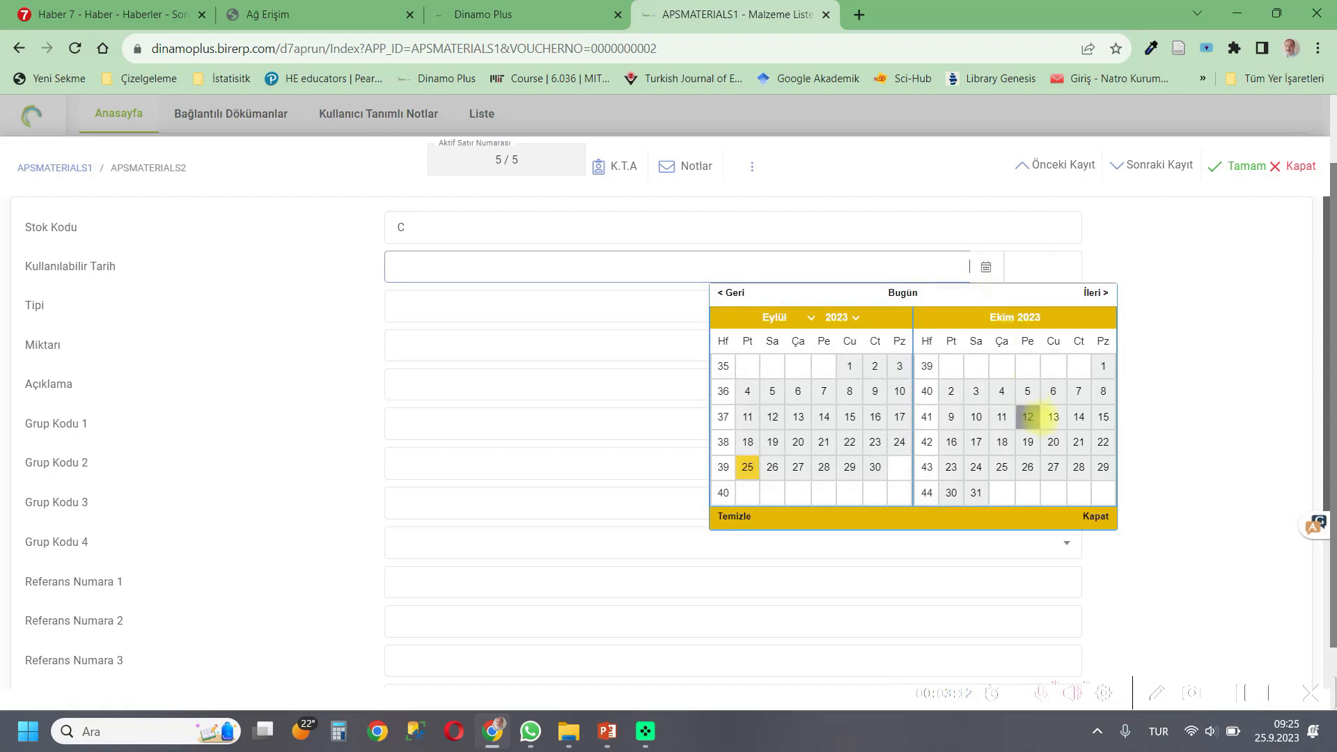
click(1053, 417)
Set the quantity to 3 and the type to PURCHASE, confirm the row and save the material list.
click(947, 347)
text(3)
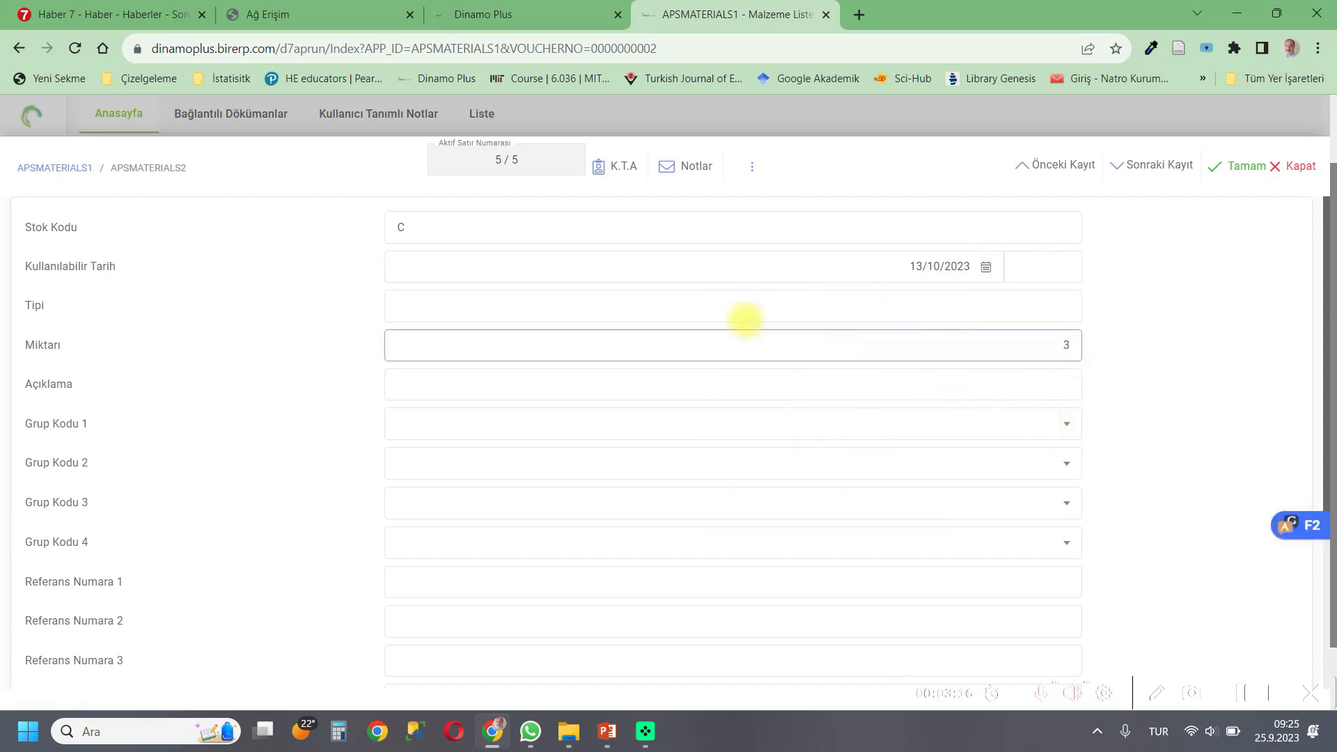
click(711, 307)
click(556, 350)
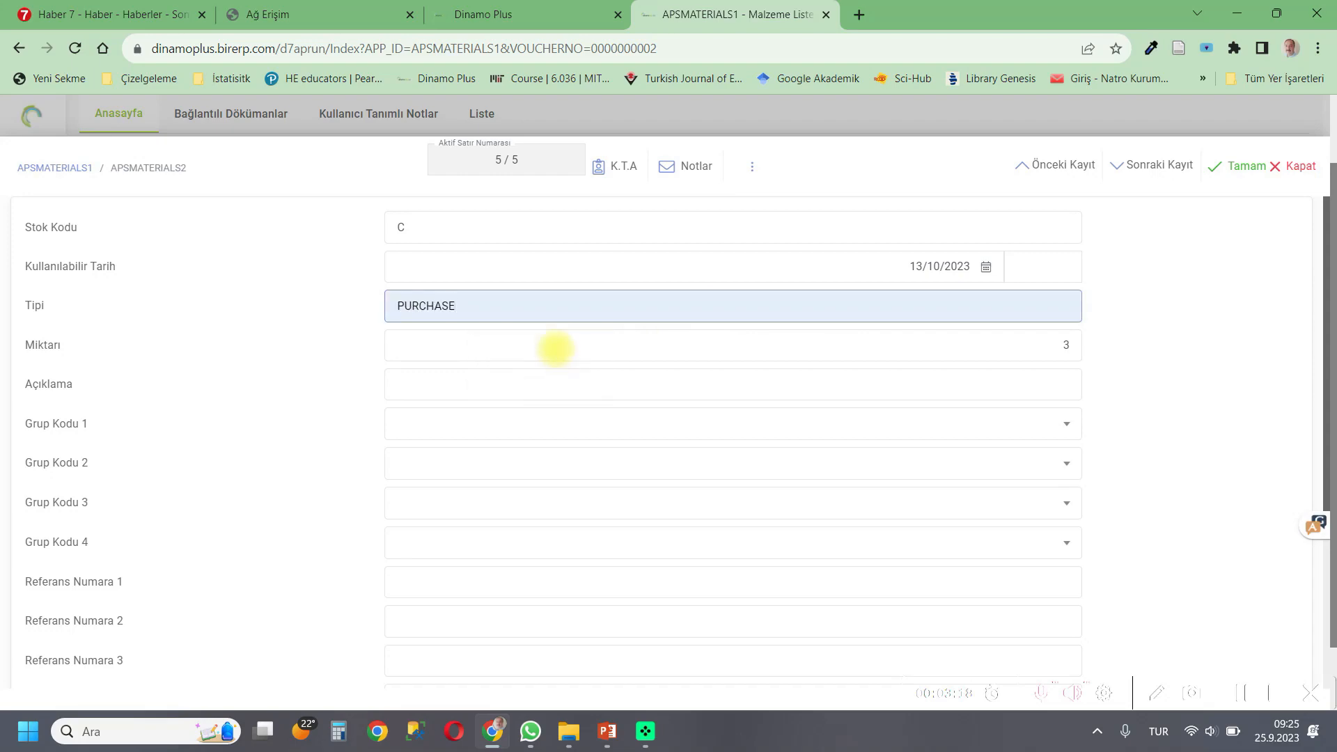
click(1223, 166)
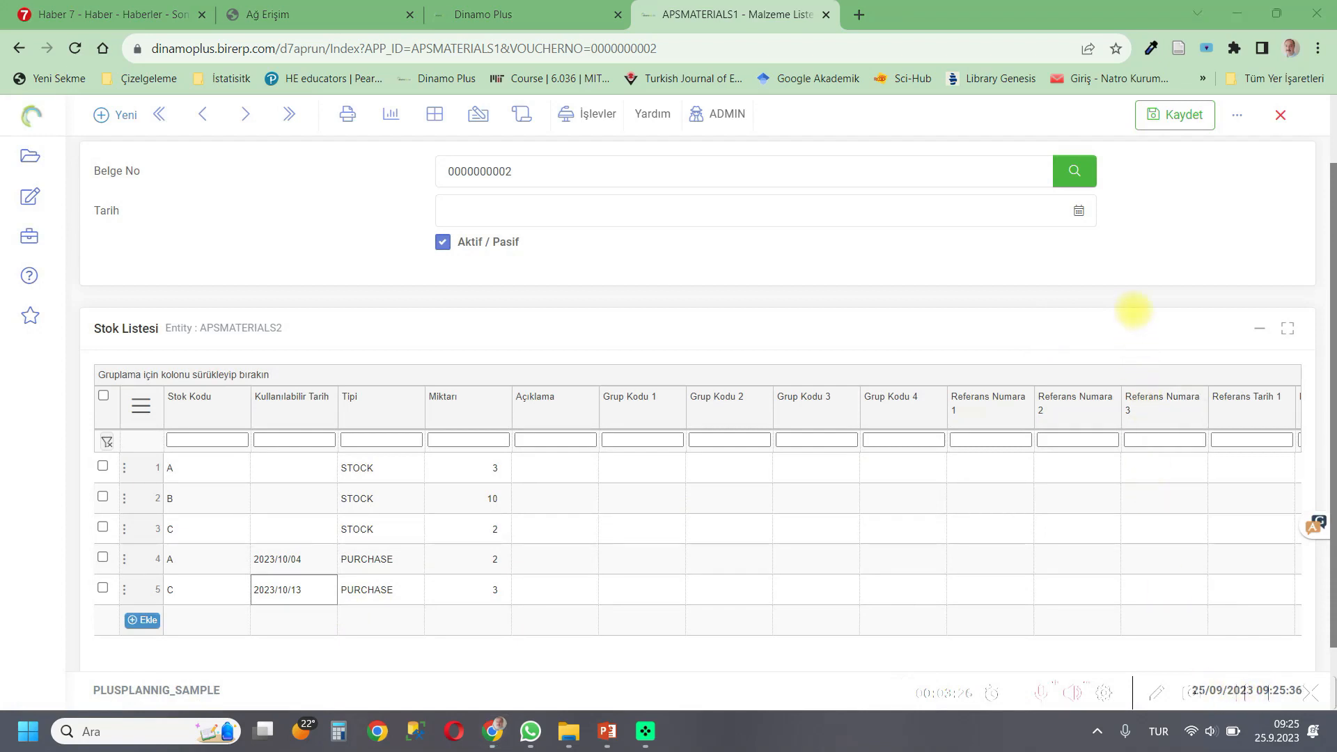
click(1167, 124)
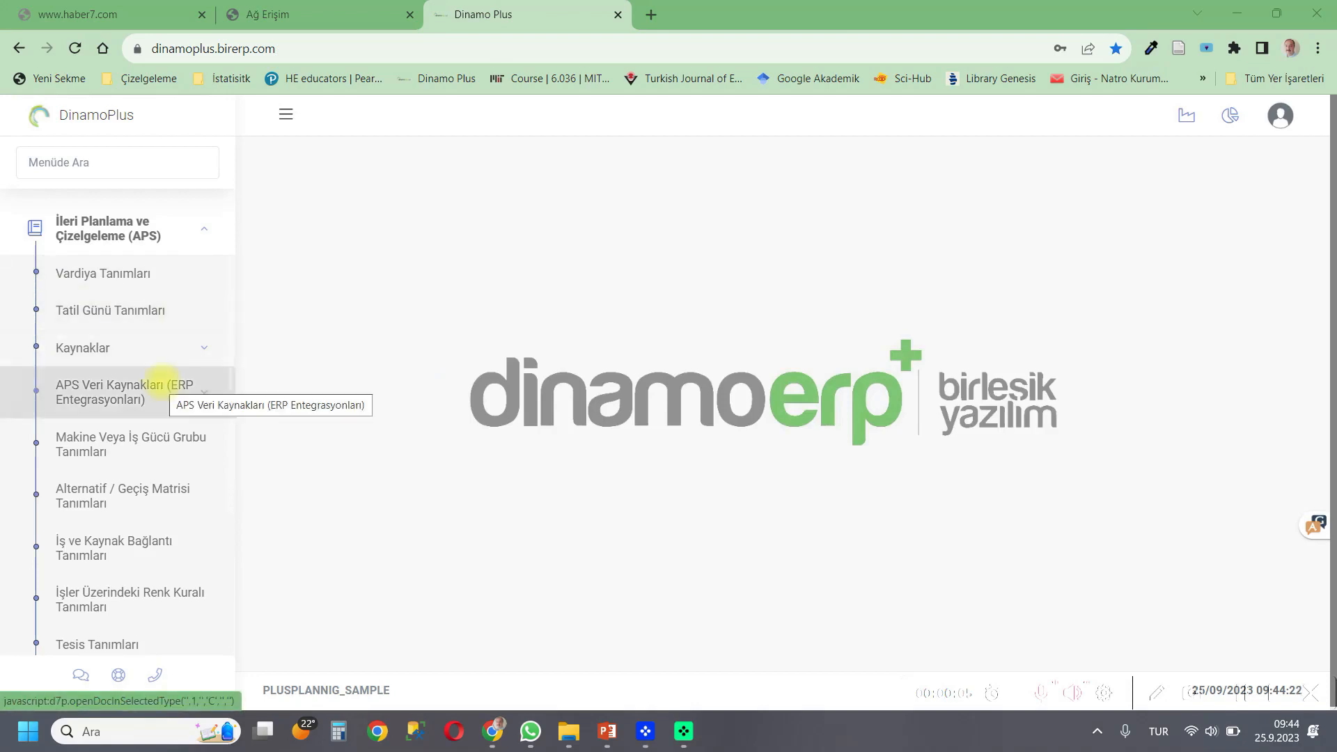
Open the Tool and Mould List (Araç ve Kalıp Listesi) and jump to its last record.
click(159, 383)
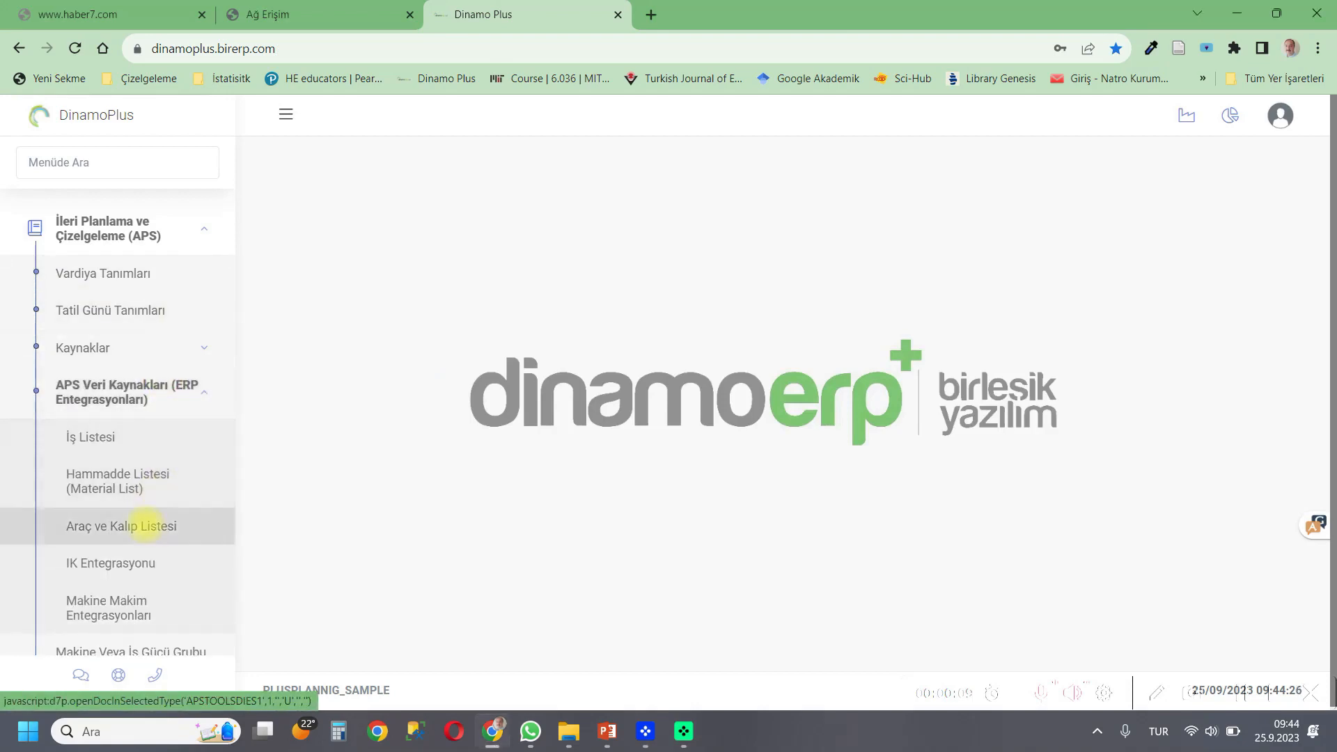
click(142, 526)
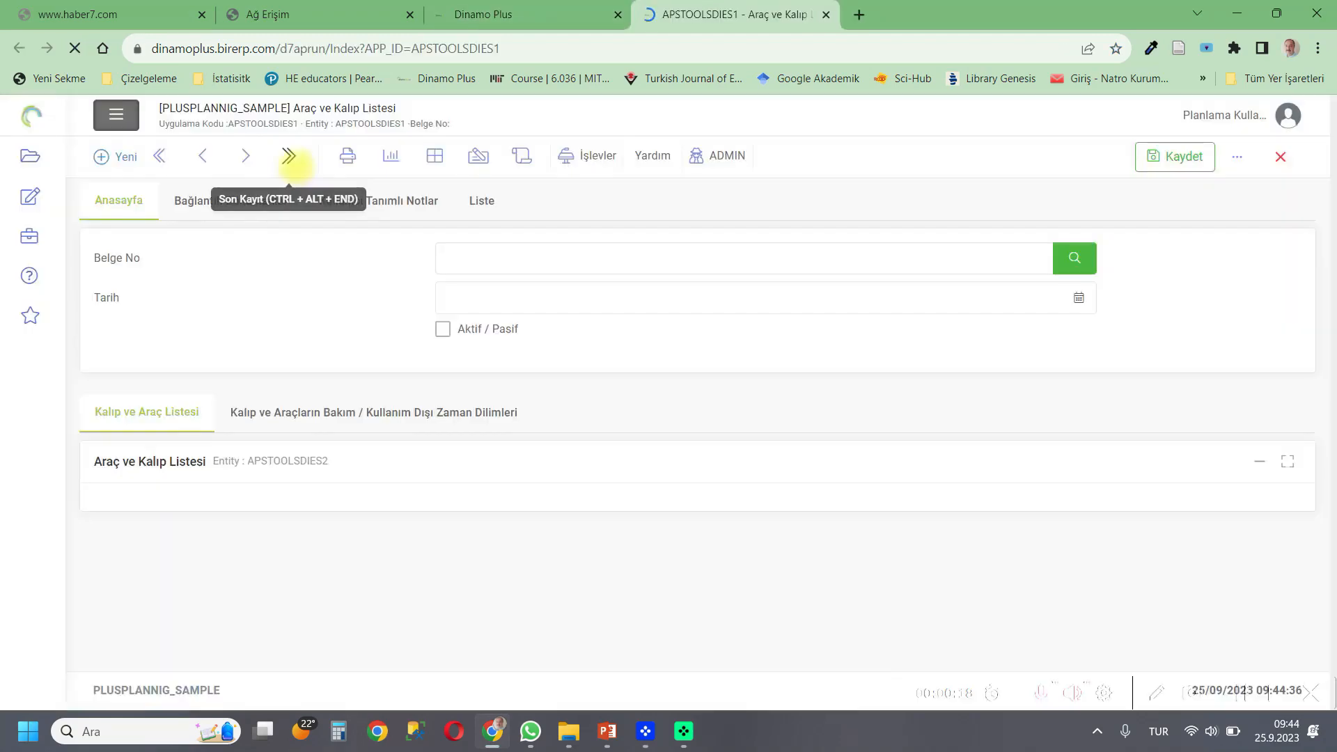
click(289, 156)
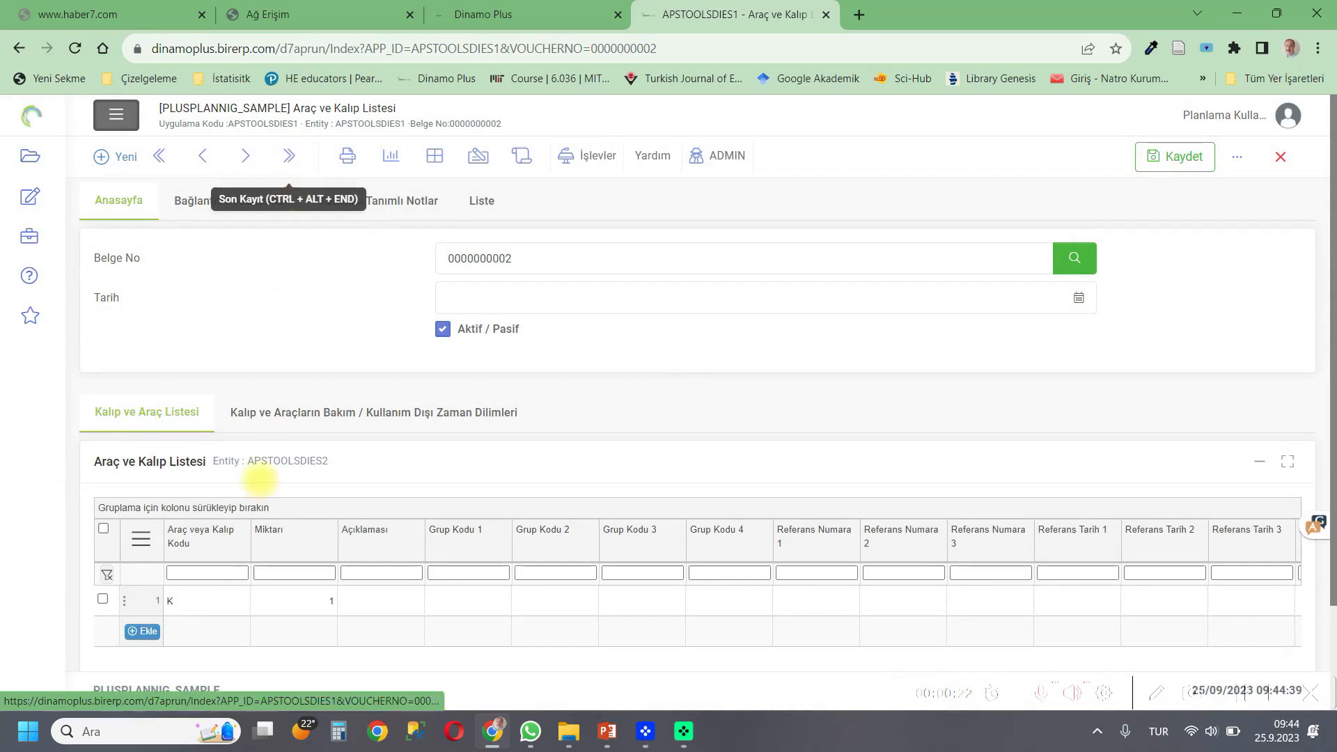
Add a new row to the tool maintenance / out-of-use time slots grid.
click(222, 606)
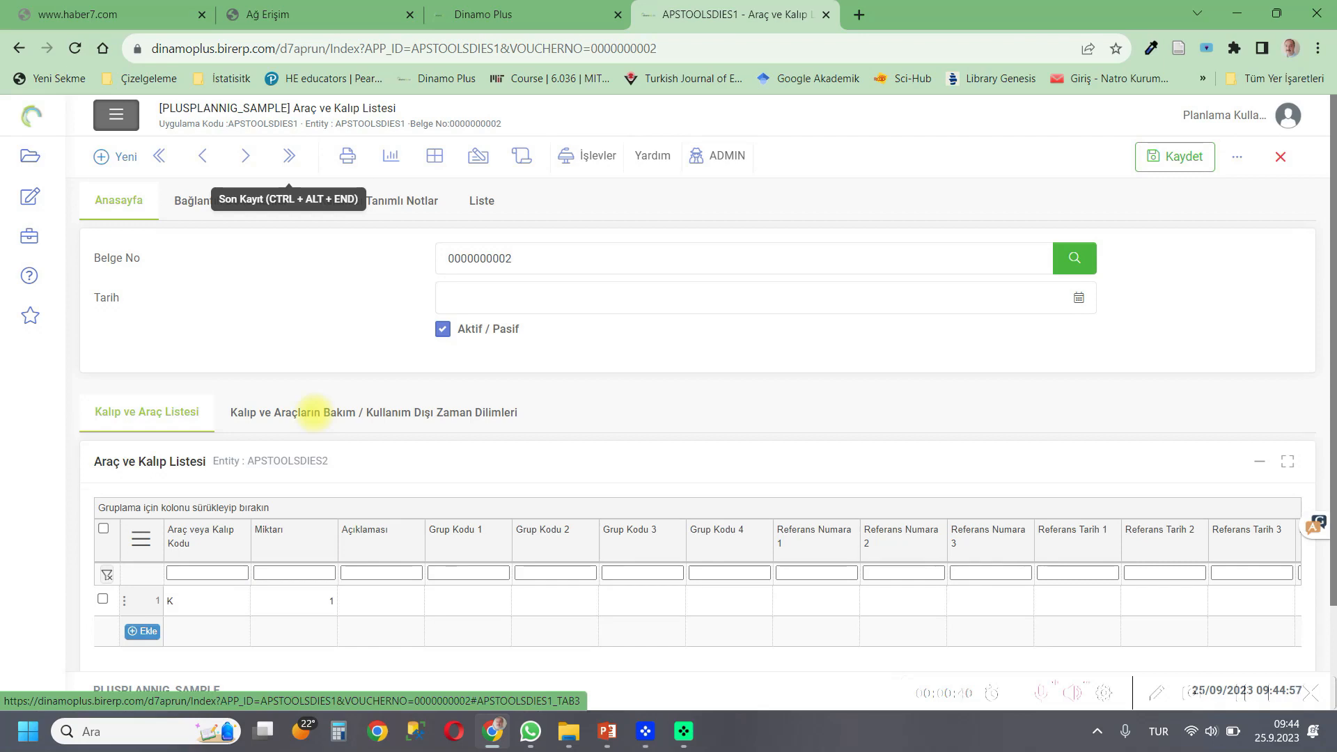
click(315, 413)
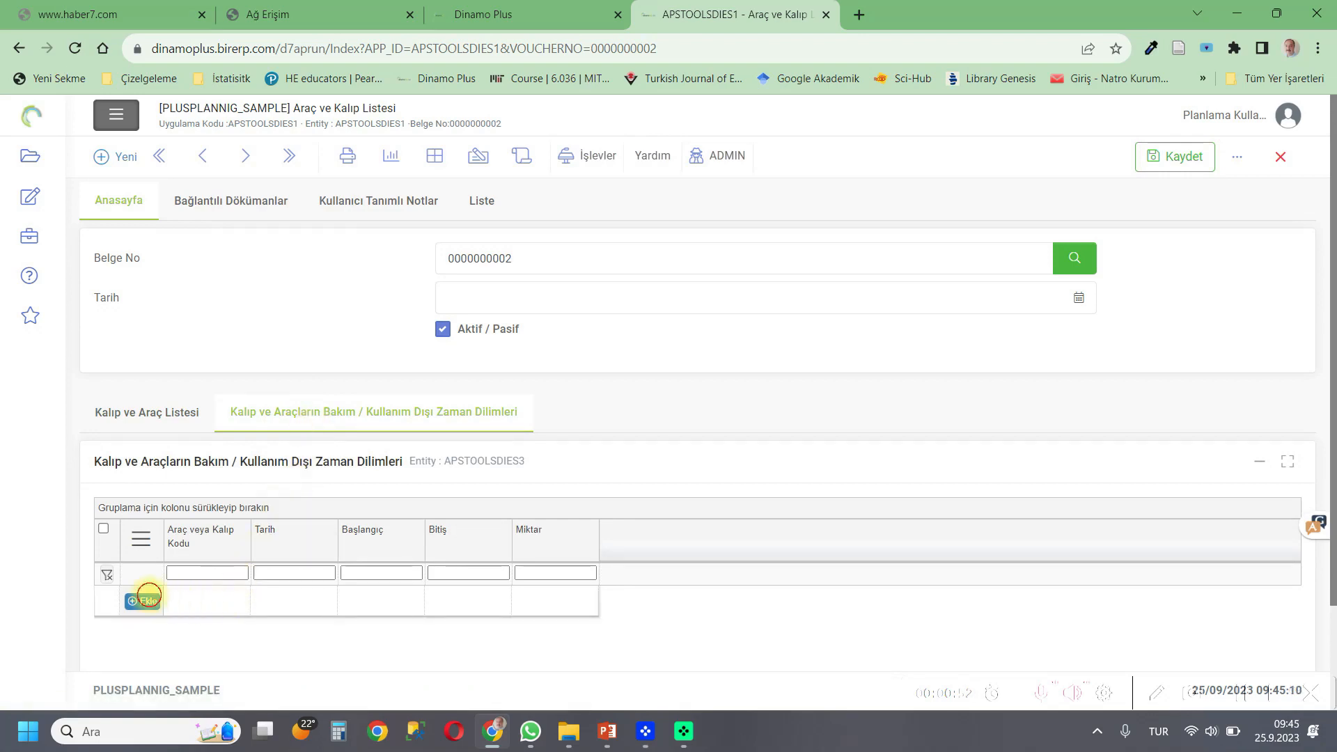
click(143, 602)
click(202, 601)
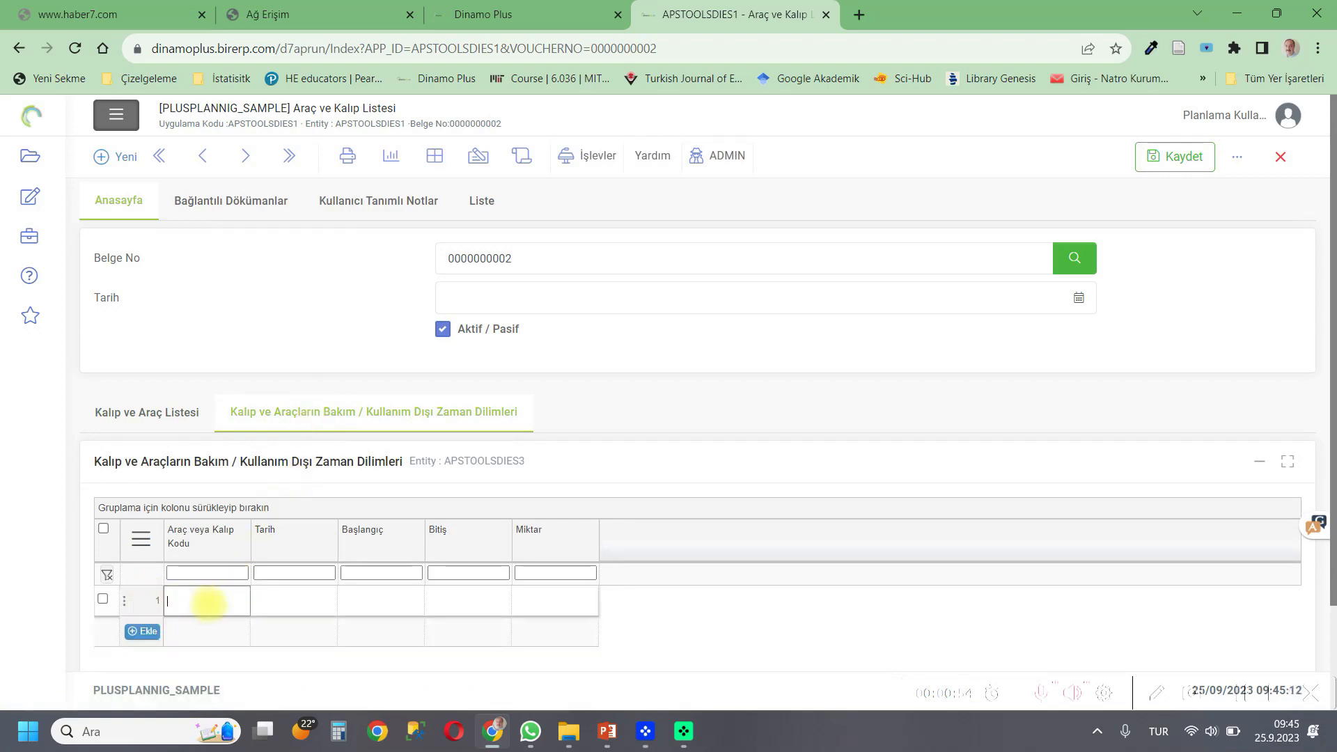
Enter tool code K and set the row's date to 13/10/2023.
click(297, 597)
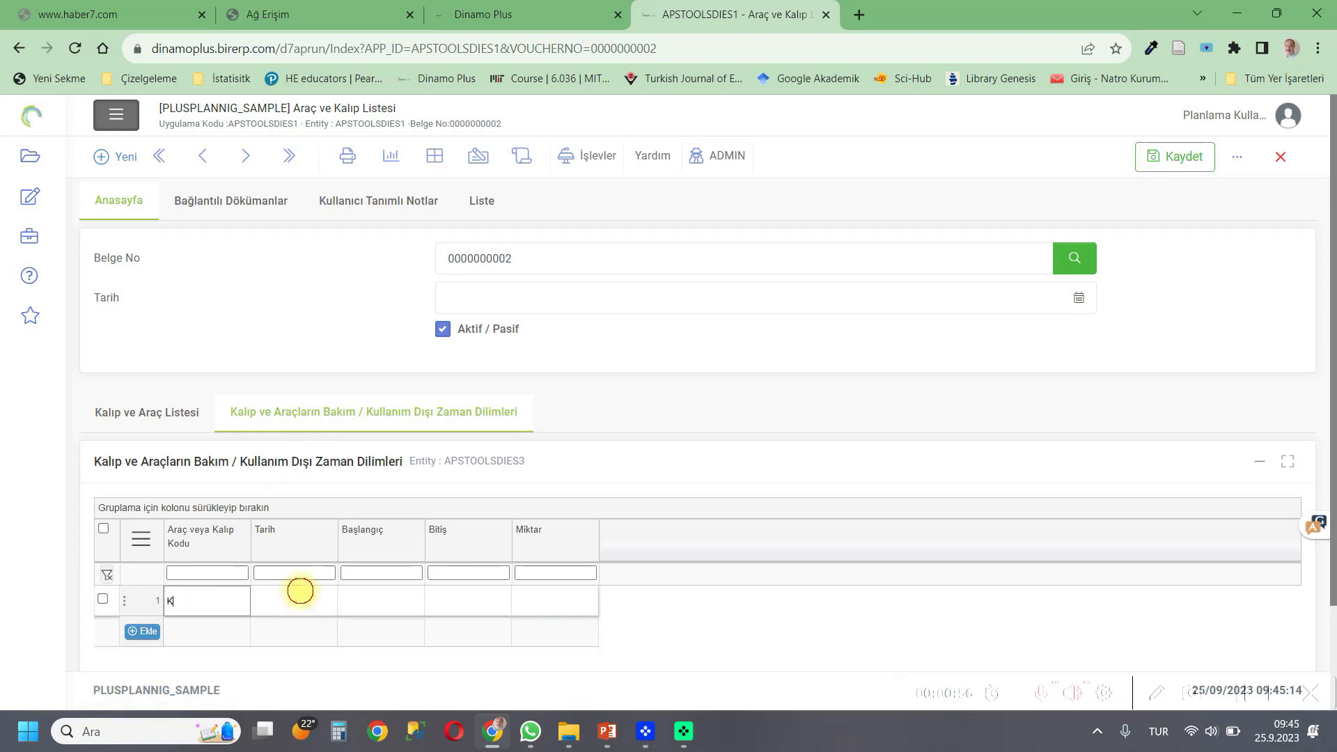
text(13)
click(325, 601)
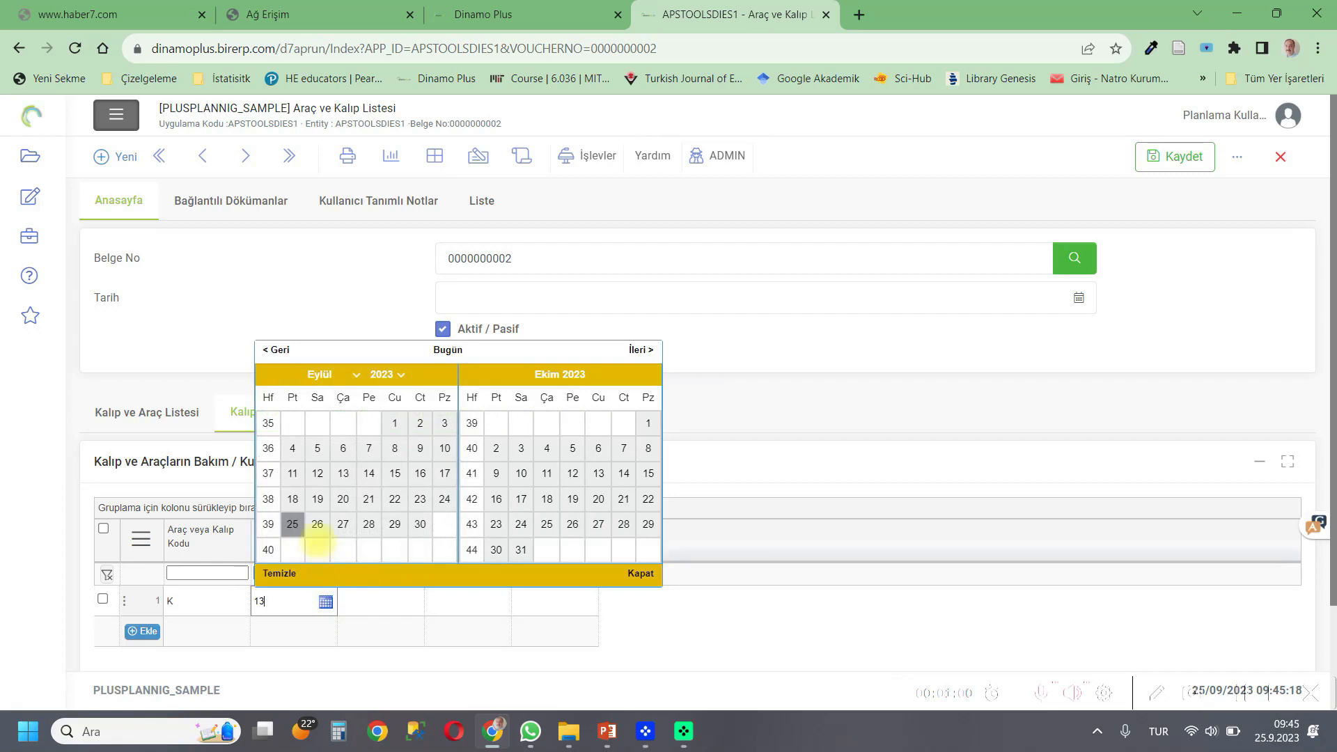
click(598, 474)
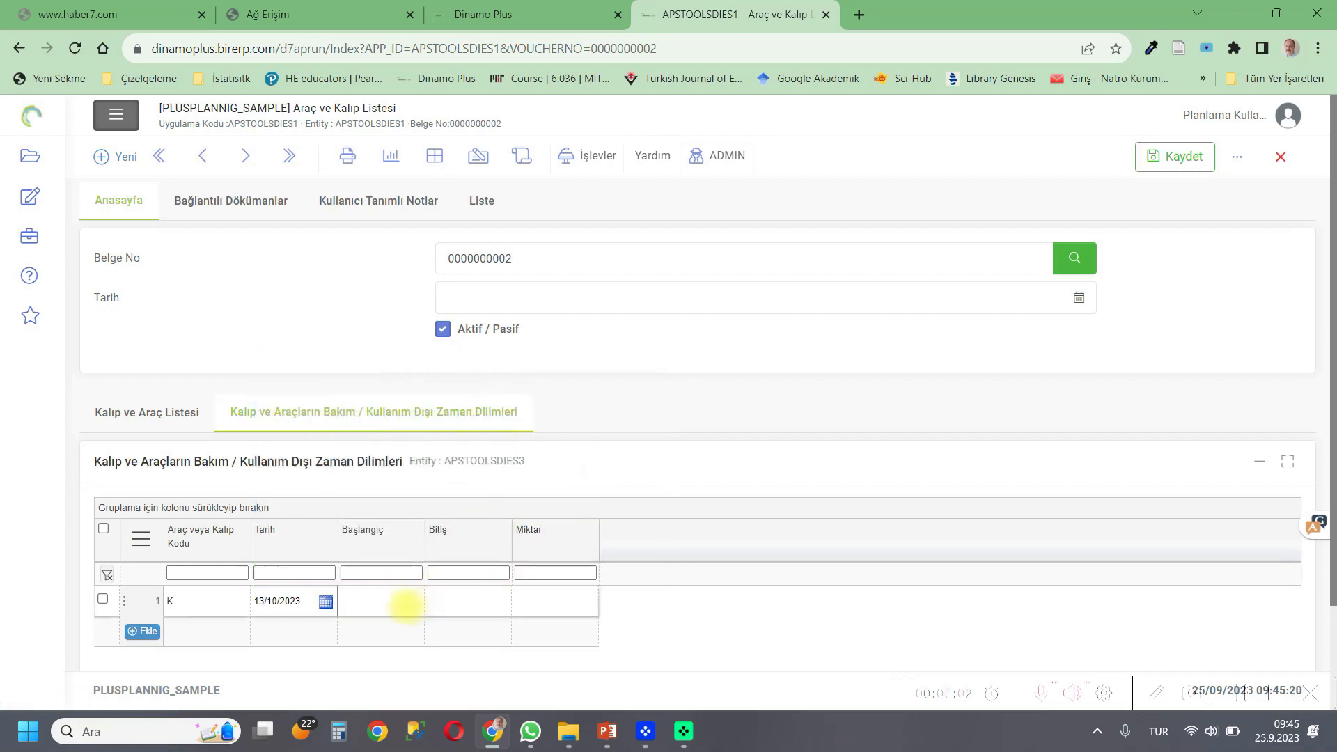
Set the slot's start time to 07:30:00.
click(398, 601)
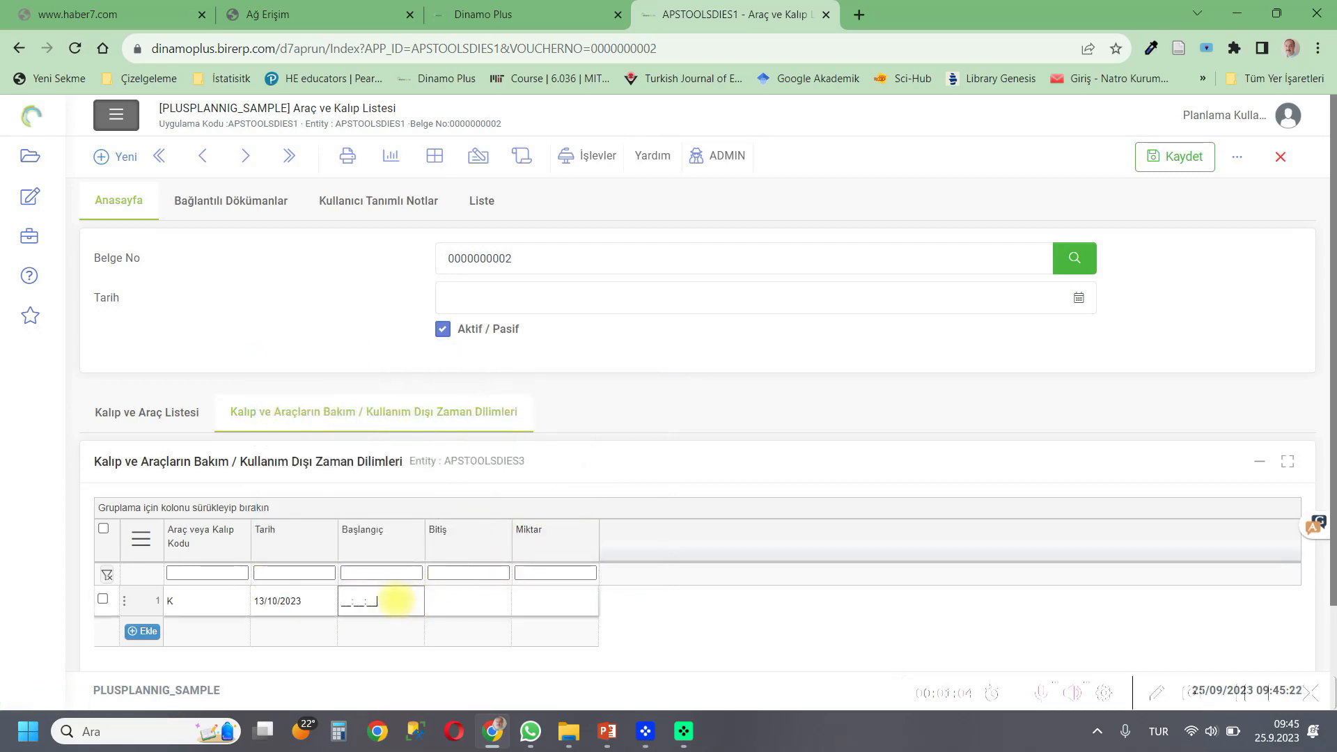
text(07:3)
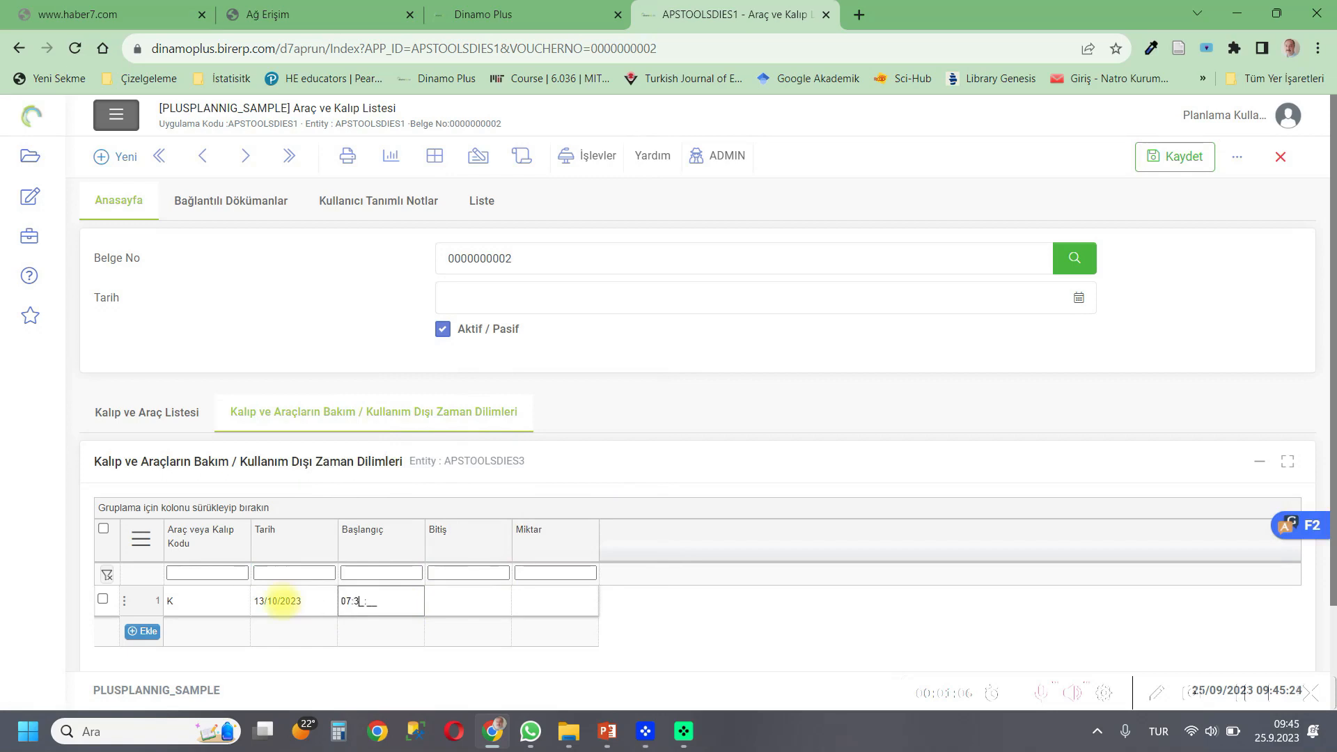
text(0:00)
click(449, 602)
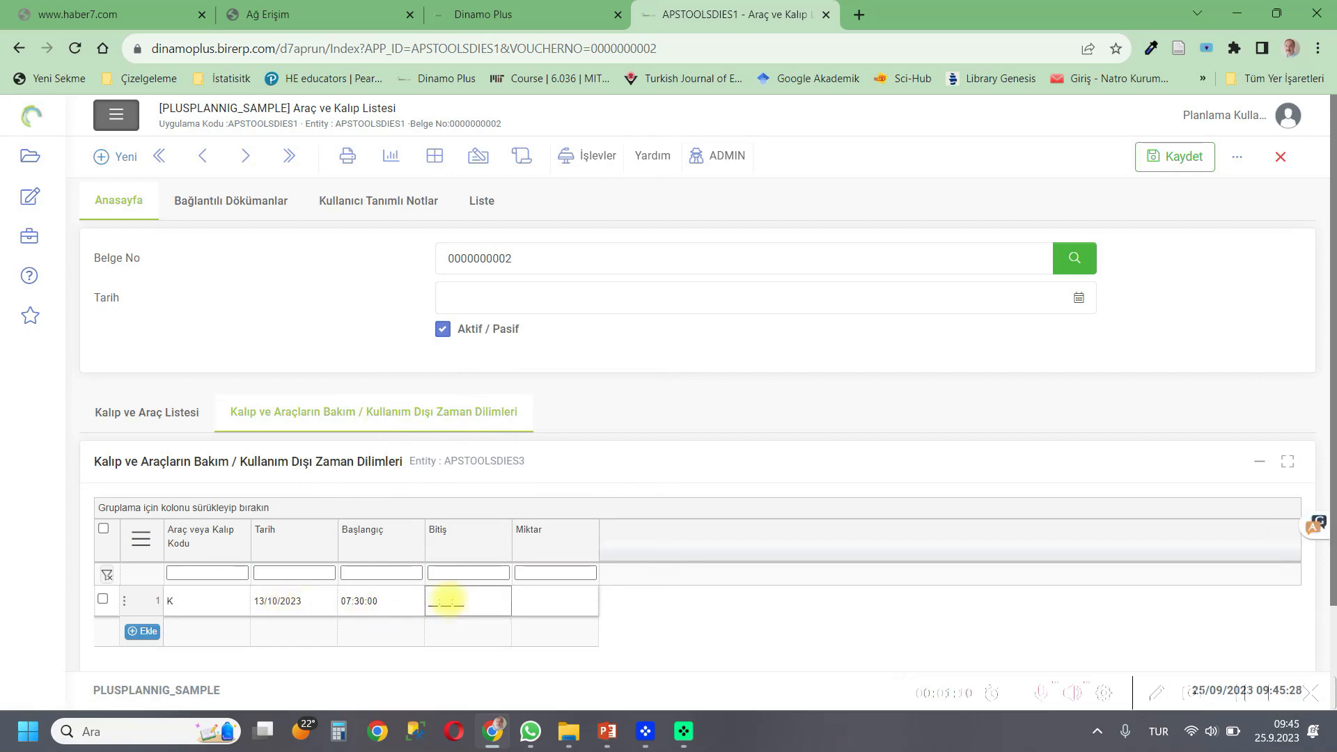
Set the first slot's end time to 15:30:00.
text(15:30:00)
click(548, 606)
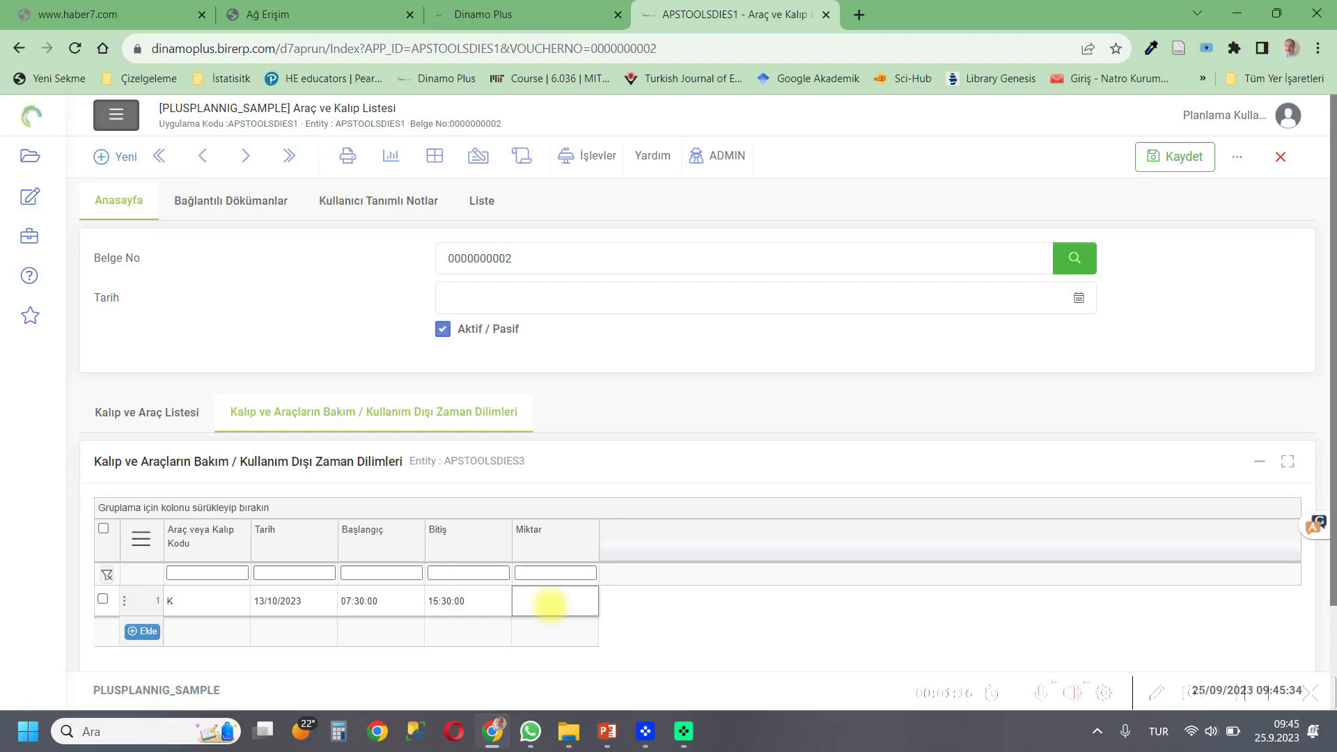
Add a second time-slot row for tool K dated 14/10/2023.
click(143, 631)
click(207, 631)
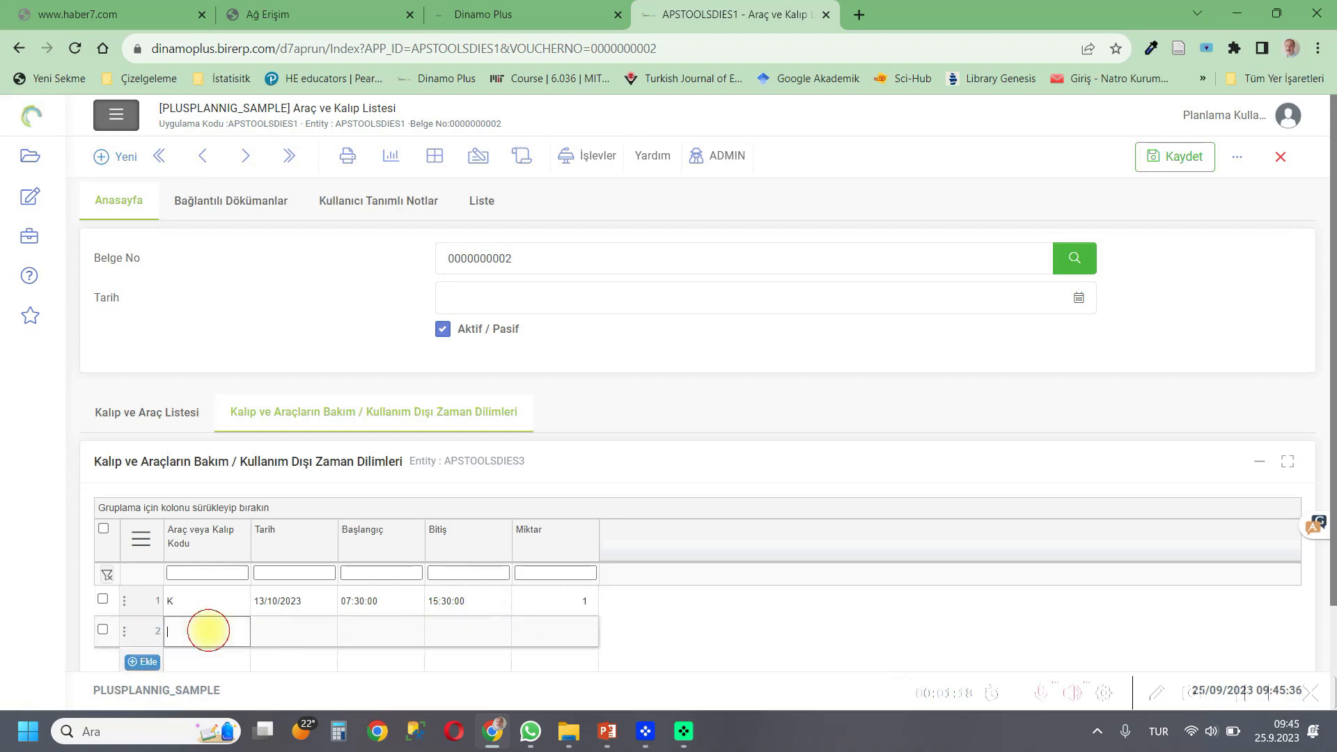
text(K)
click(272, 632)
click(326, 632)
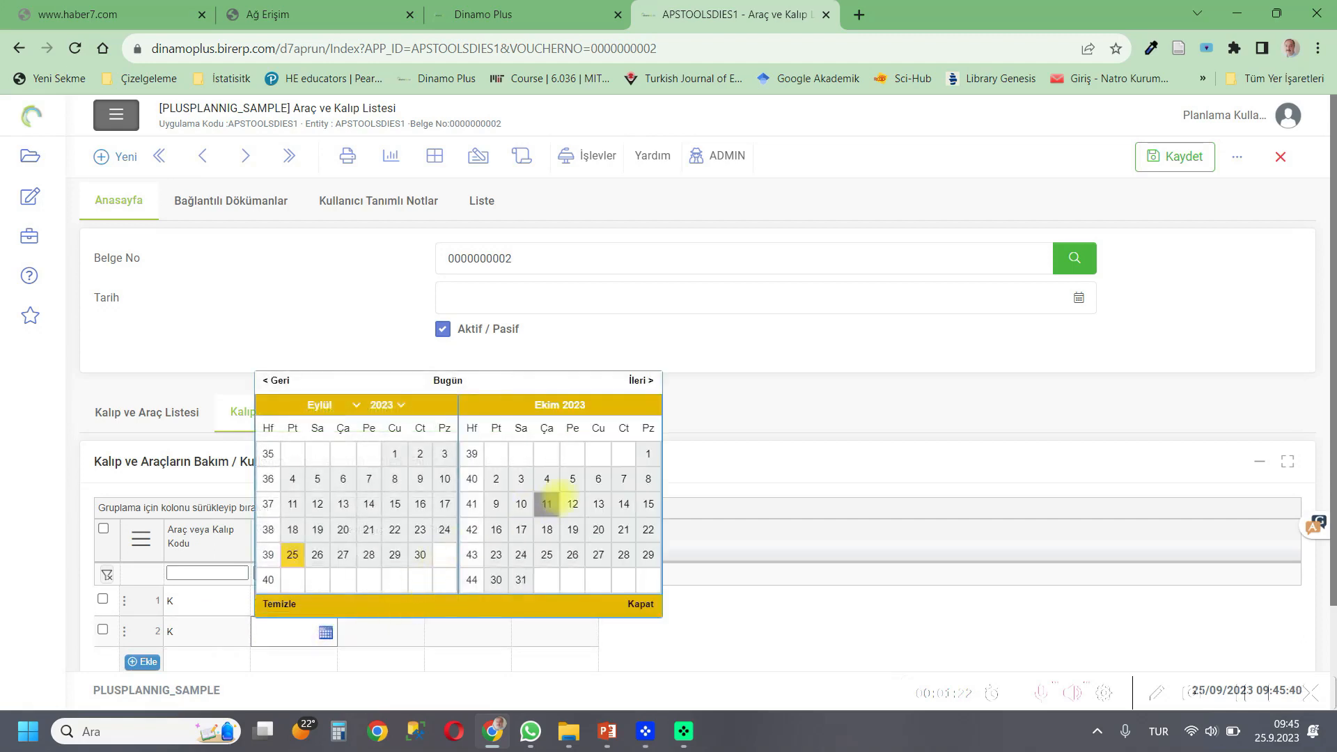
click(627, 503)
Set the second slot's start time to 07:30:00.
click(358, 629)
text(07:30:00)
Set the second slot's end time to 15:30:00 and save the tool list.
click(430, 634)
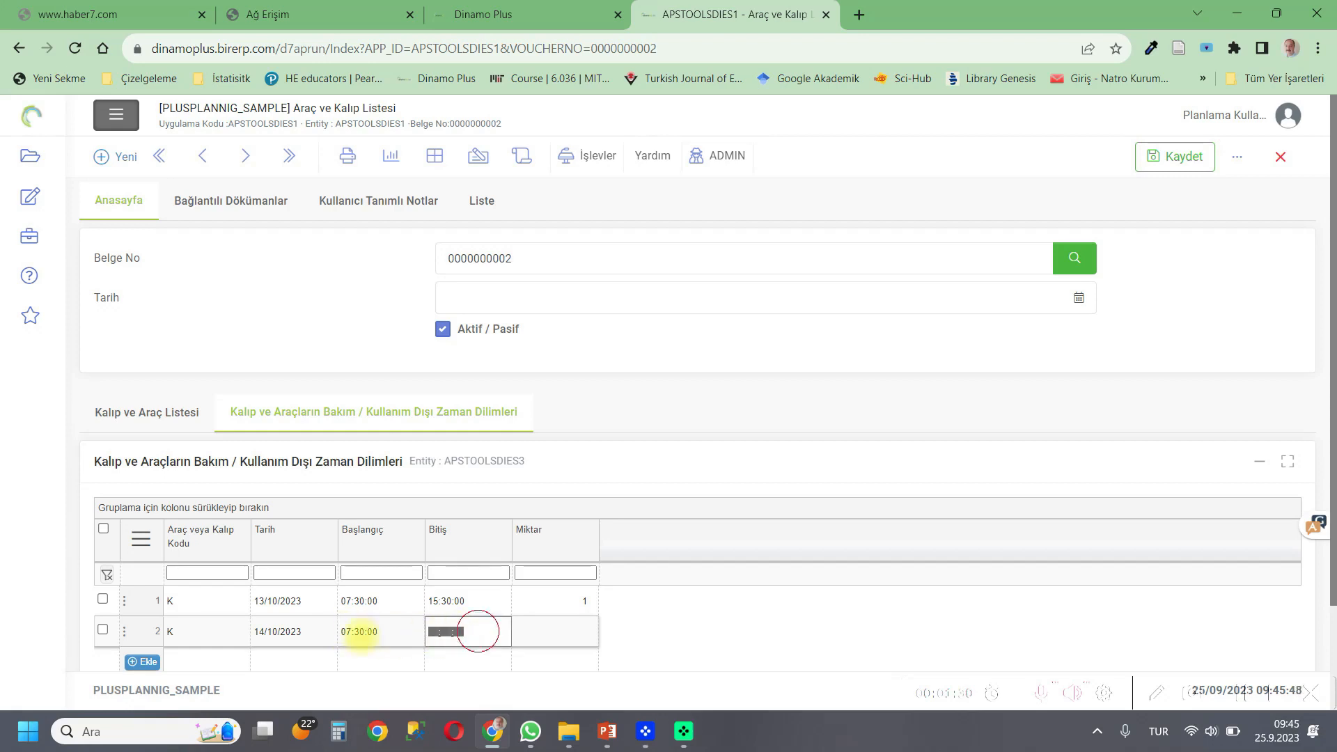
text(15:30:00)
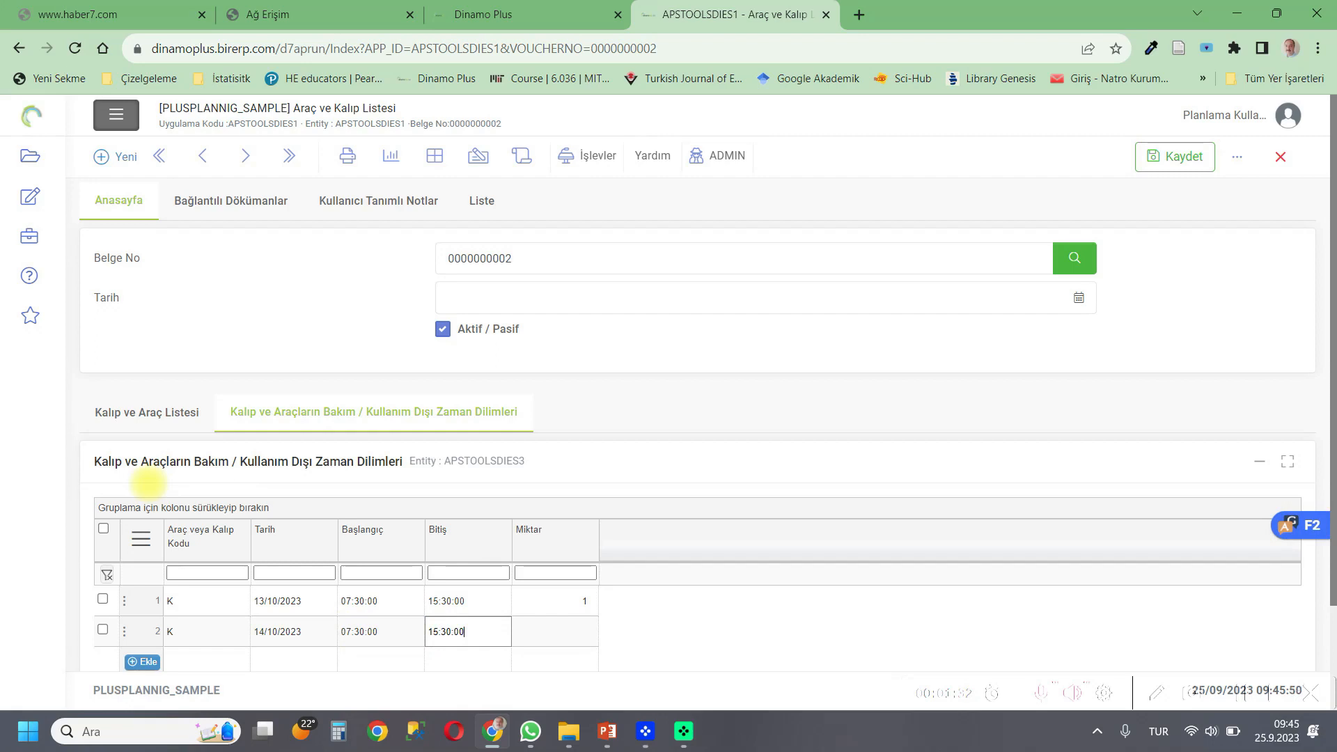
click(538, 635)
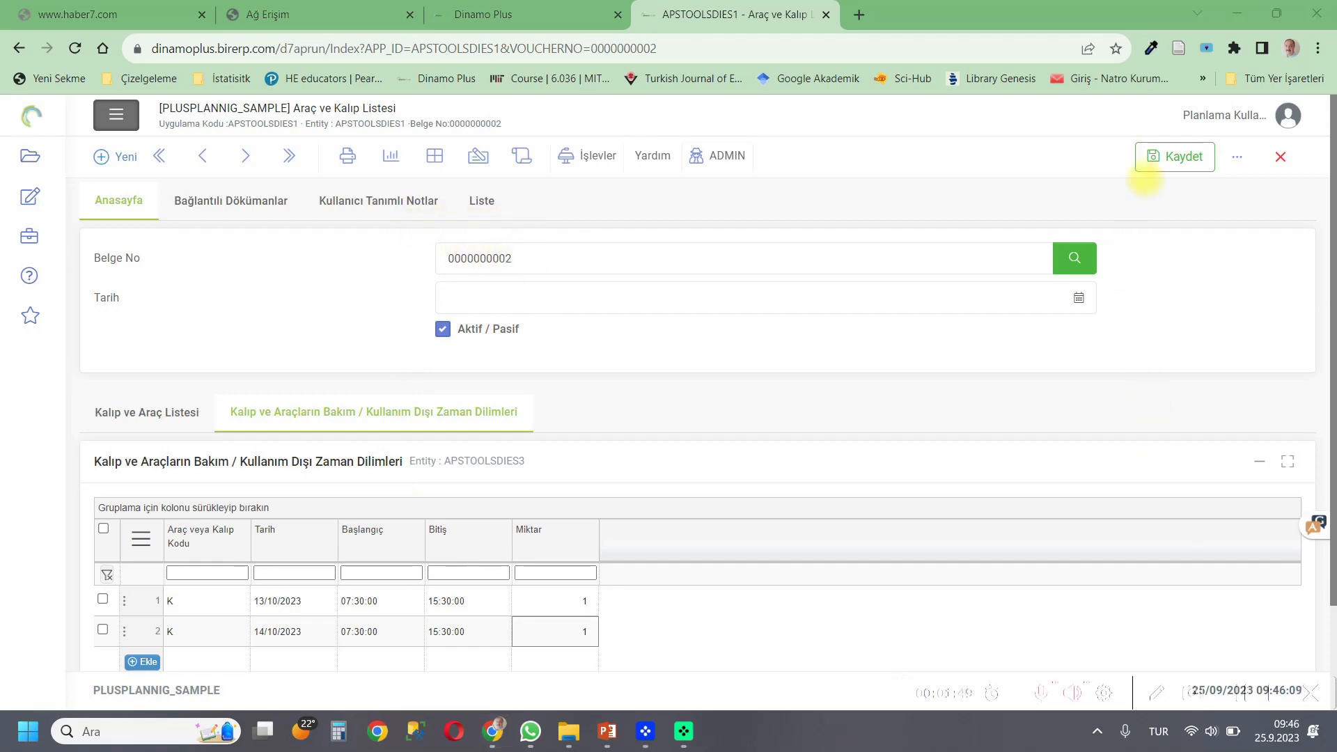
click(1160, 156)
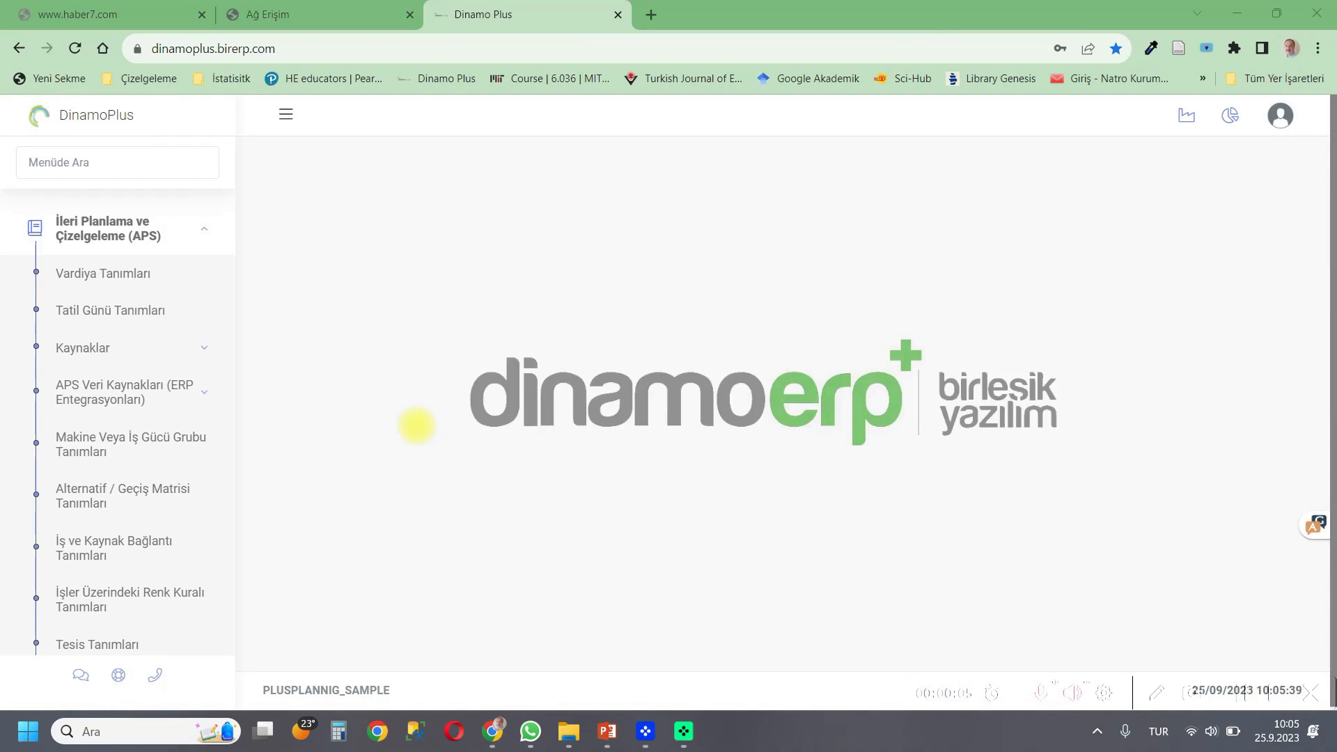
Open the Facility Definitions (Tesis Tanımları) record SAMPLE09T_1.
scroll(170, 364, down, 3)
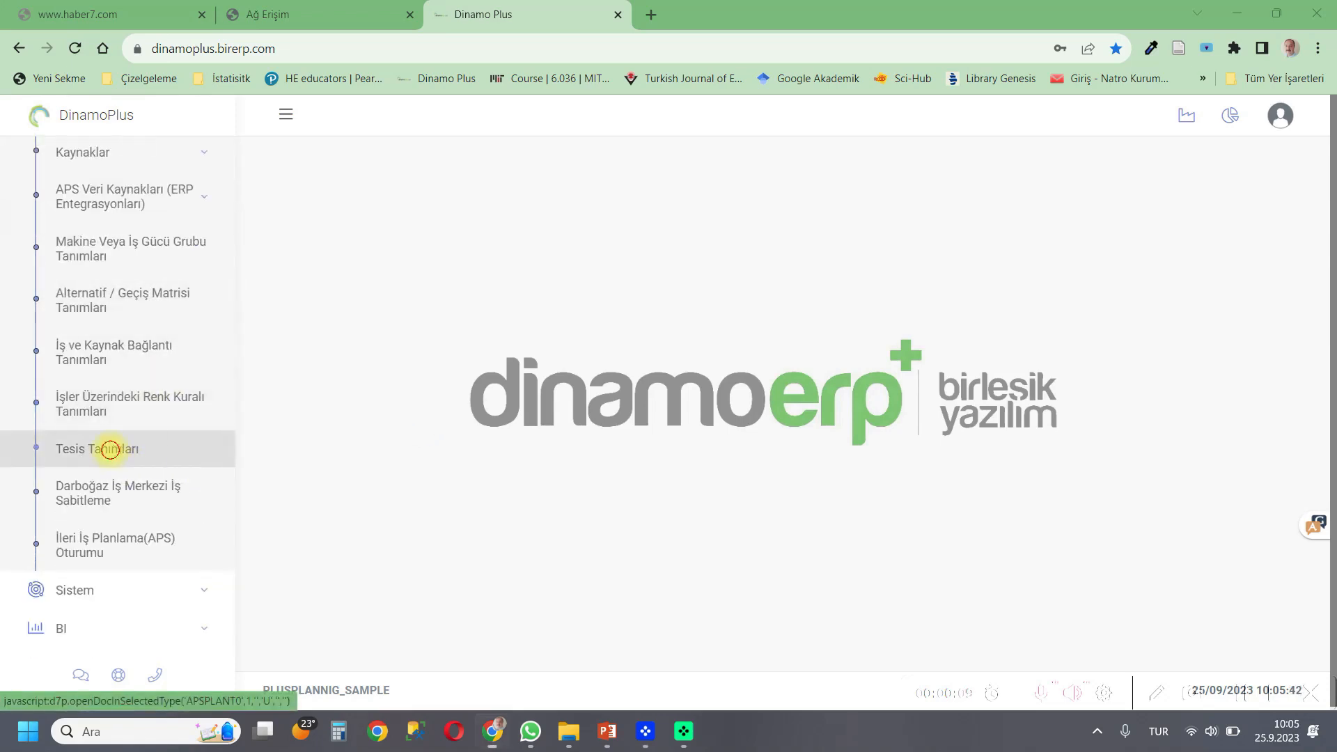
click(110, 449)
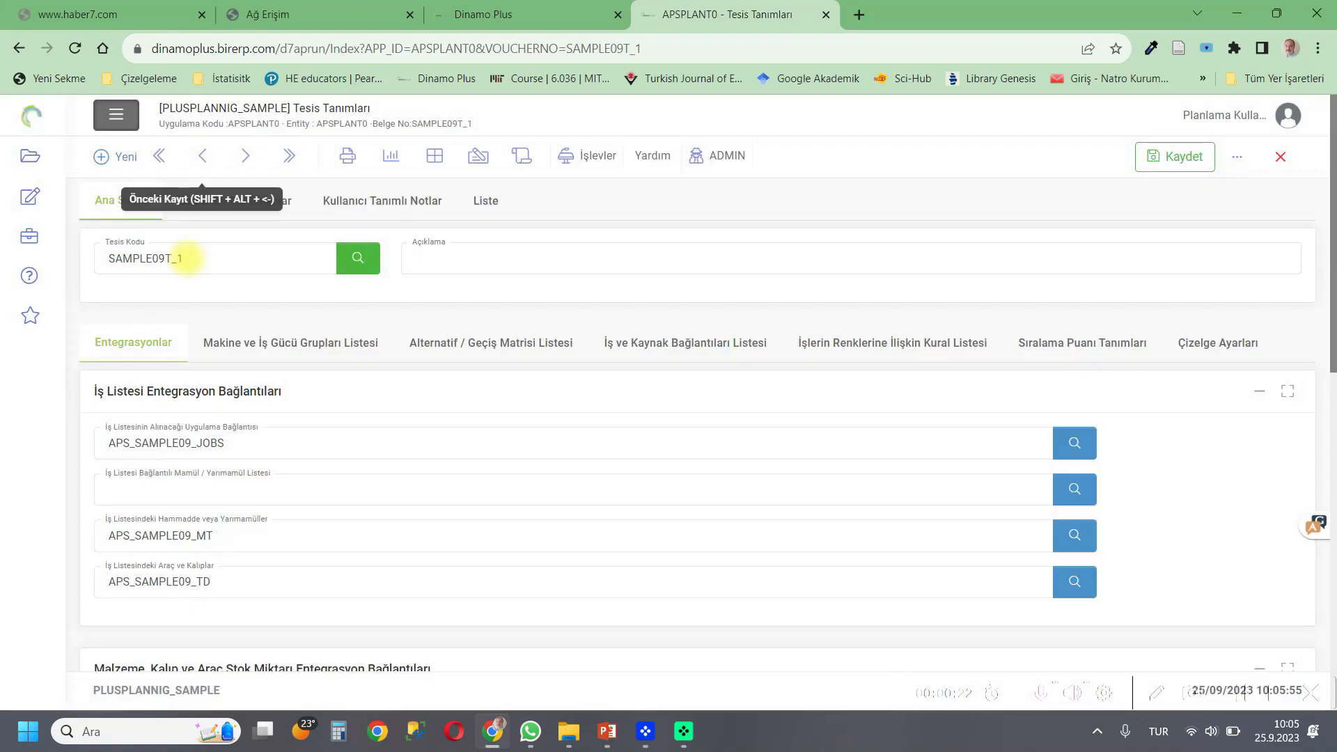
click(182, 259)
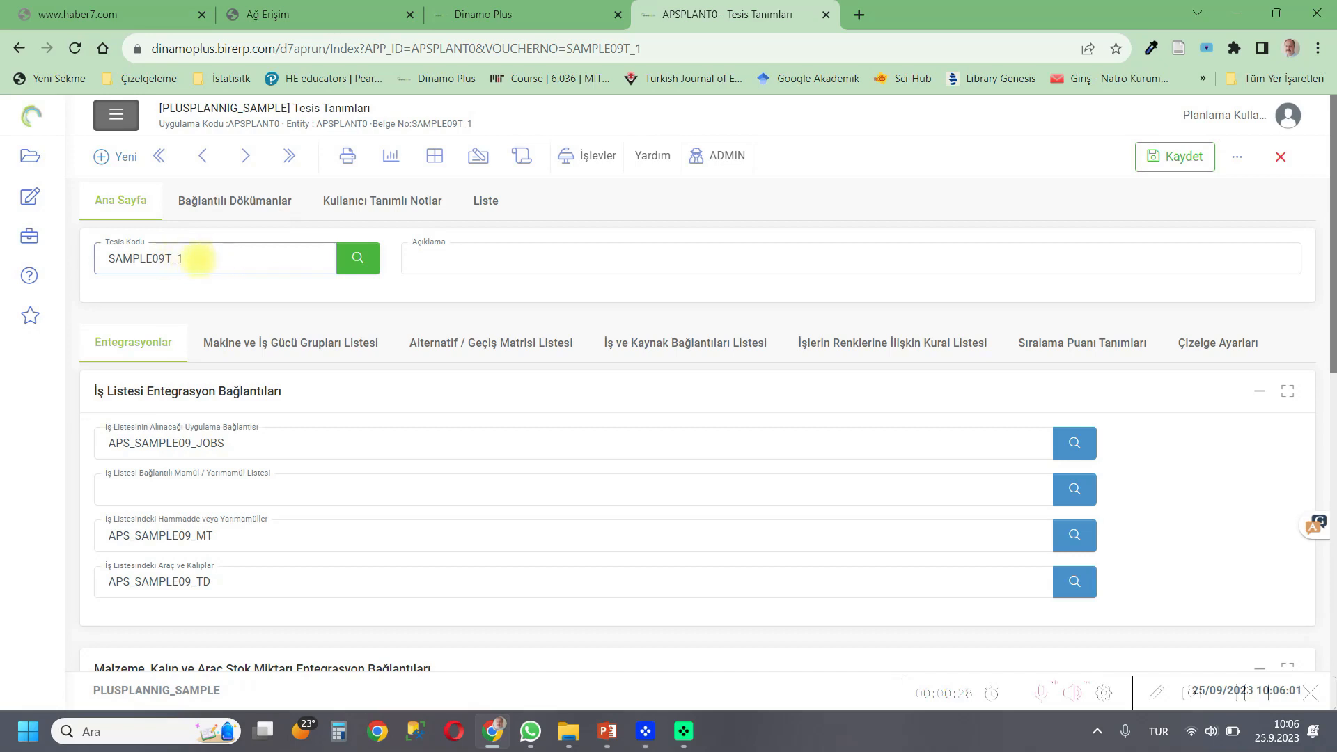
scroll(199, 313, down, 1)
scroll(199, 418, up, 1)
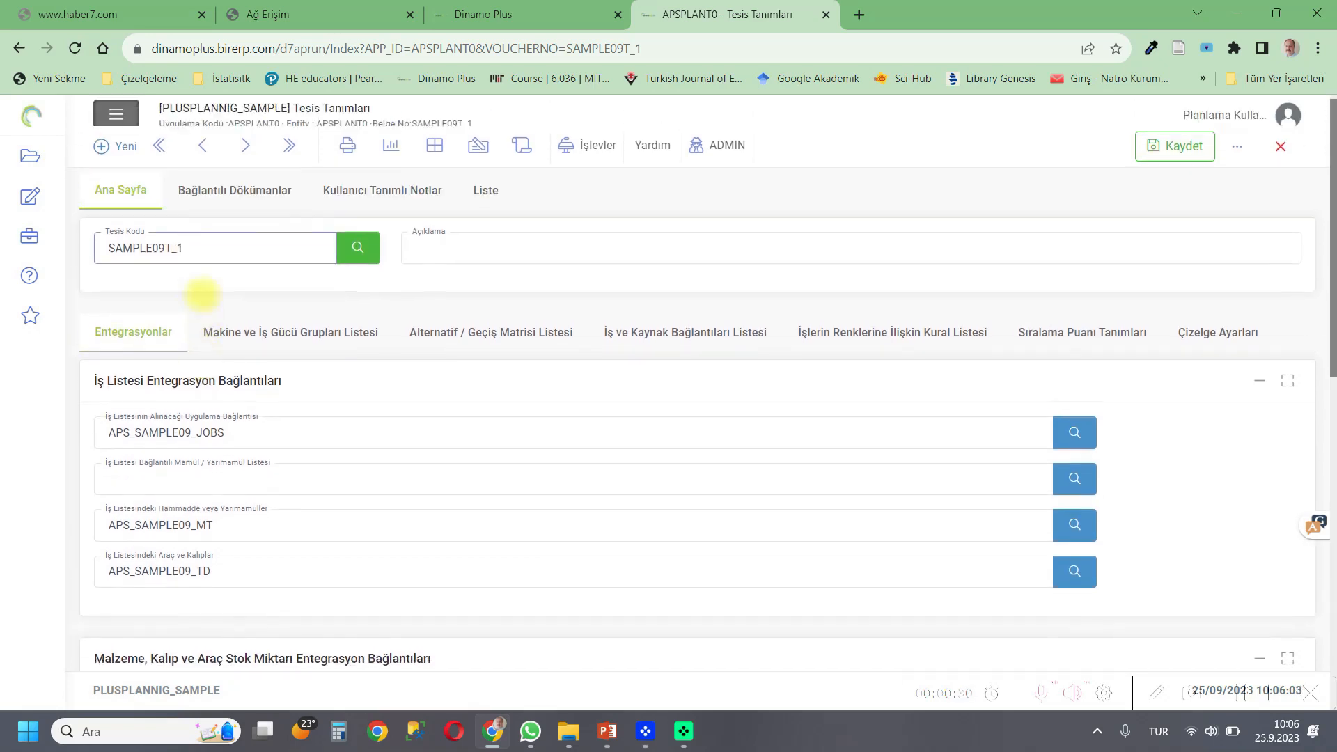
Open the search-list application behind the usable raw material / semi-product list link field.
click(200, 440)
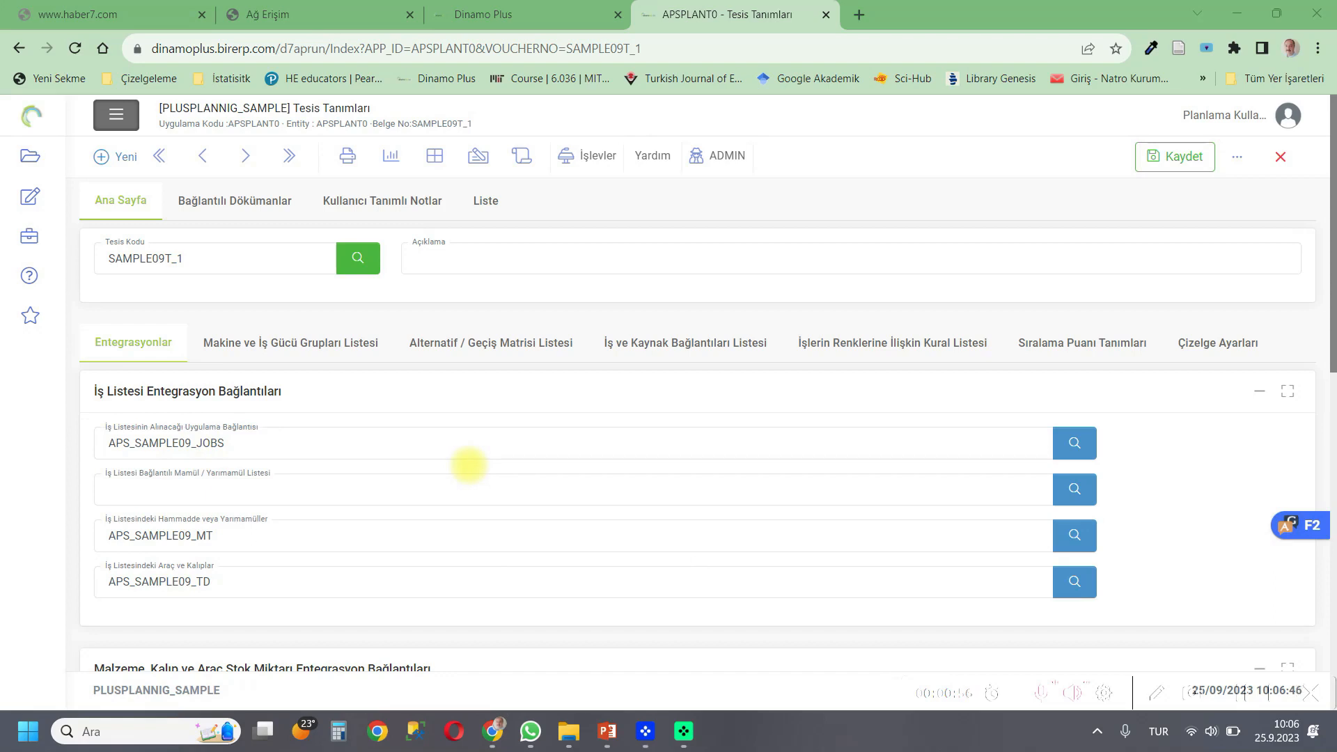
scroll(468, 465, down, 4)
click(231, 457)
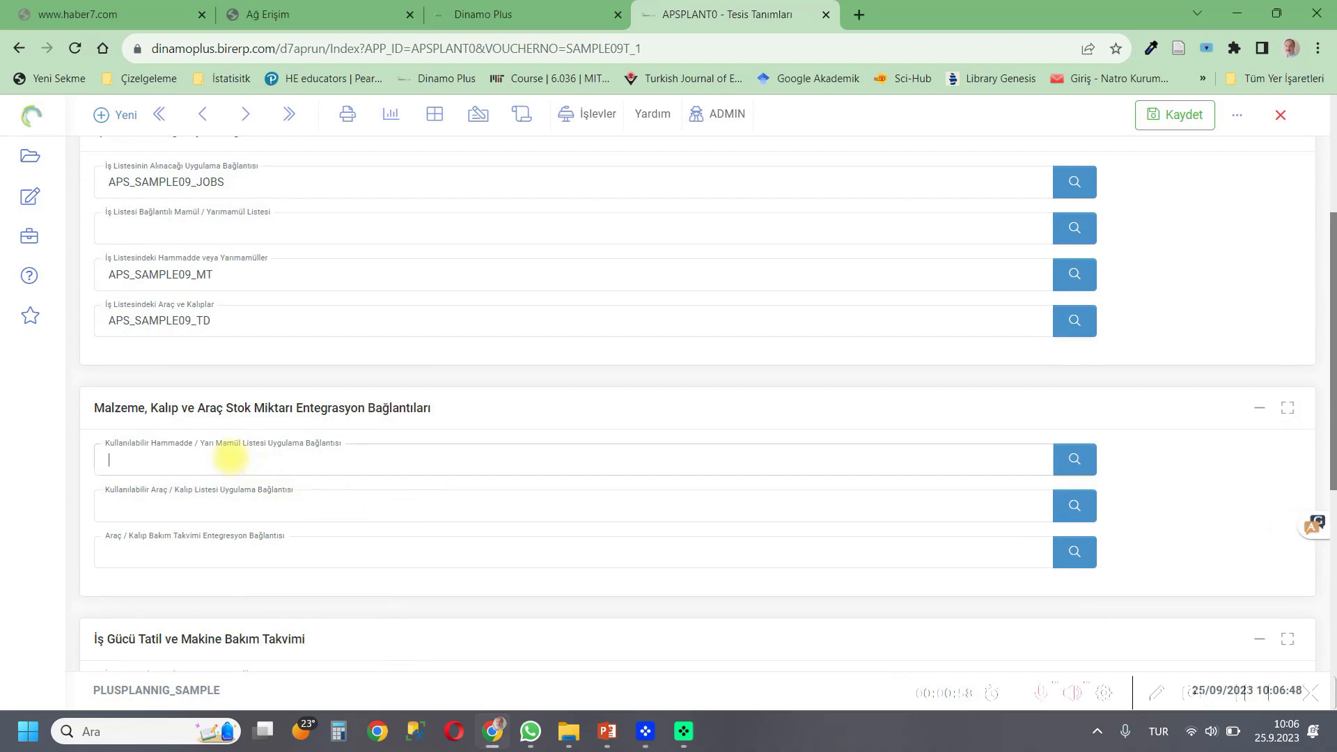
right_click(230, 458)
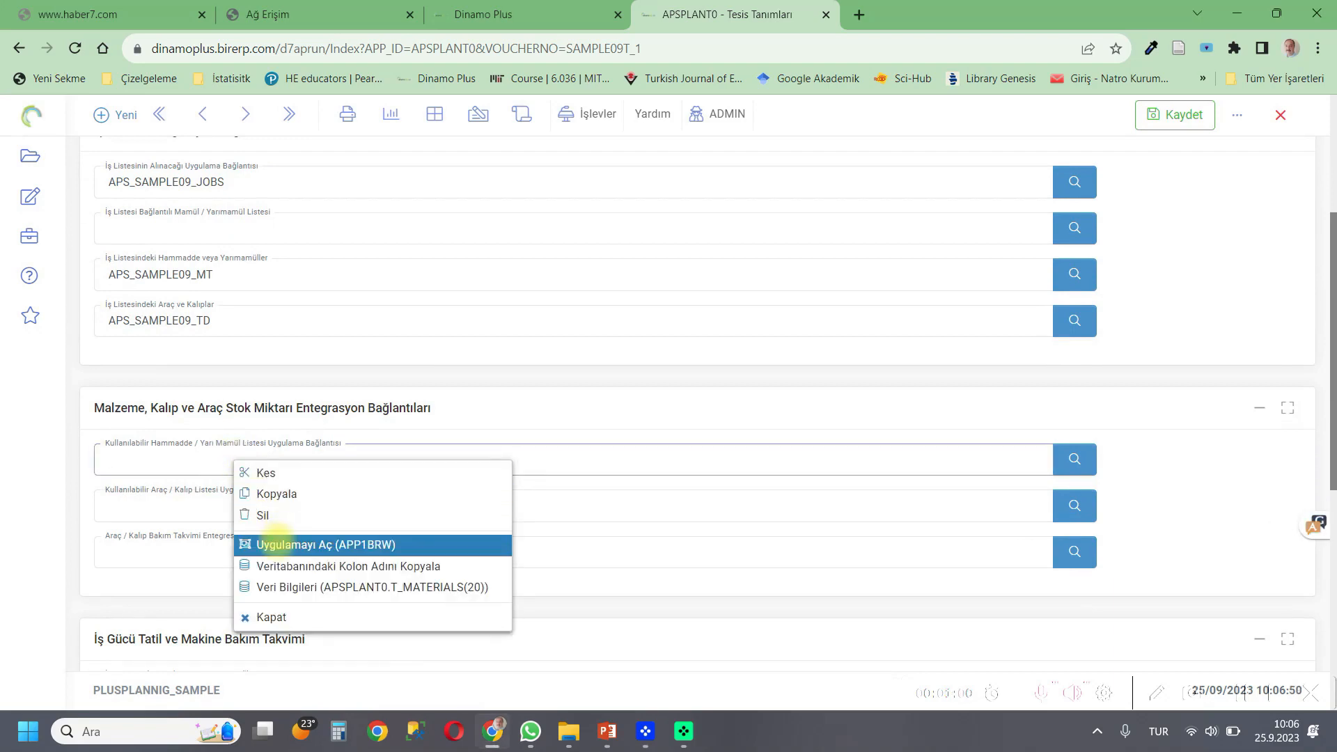
click(275, 544)
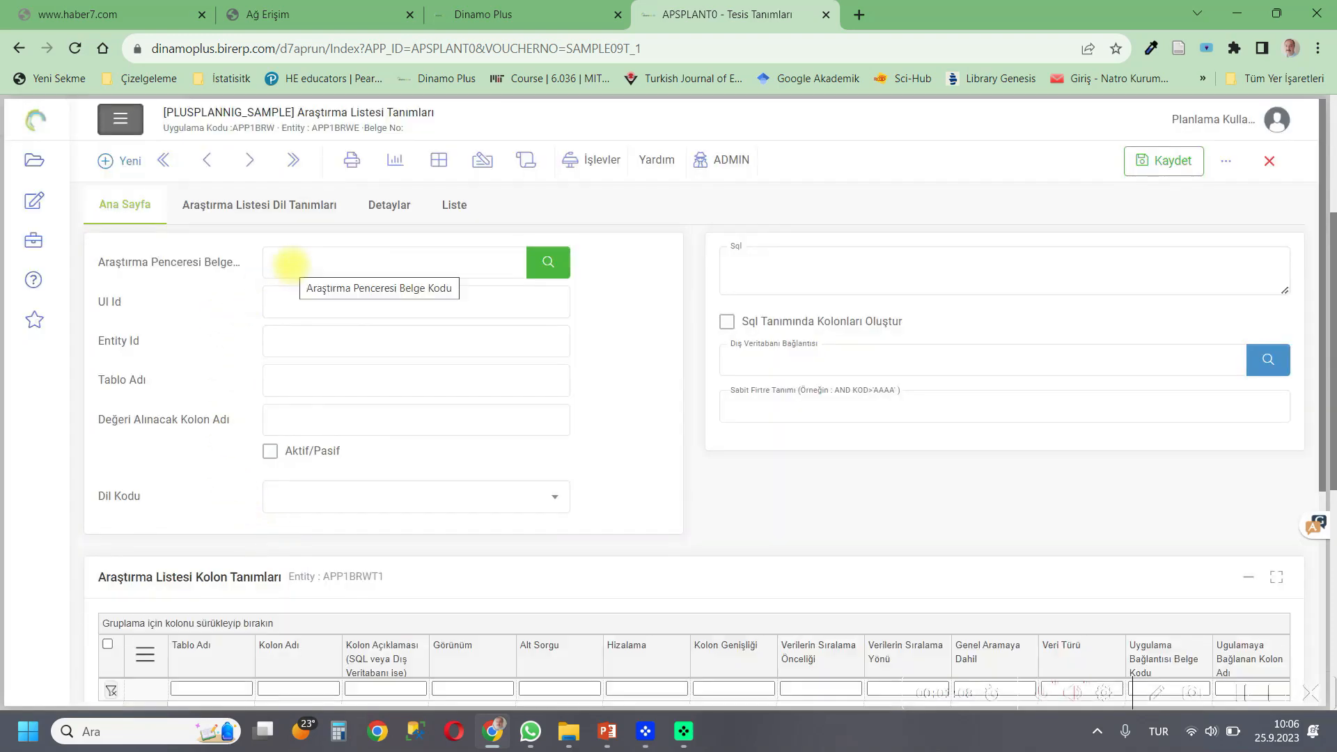
Enter APS_SAMPLE09_MT_LS_1 as the new search window document code.
click(291, 265)
text(APS)
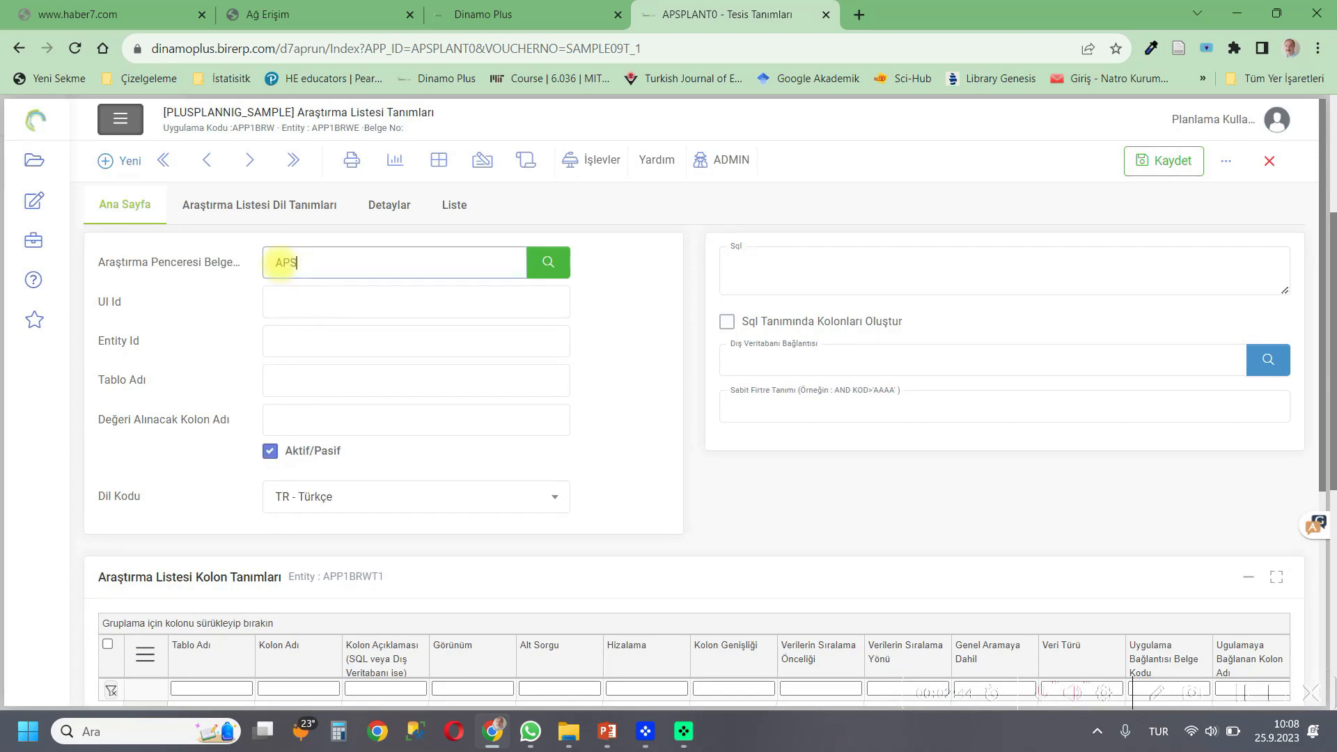
text(_SAM)
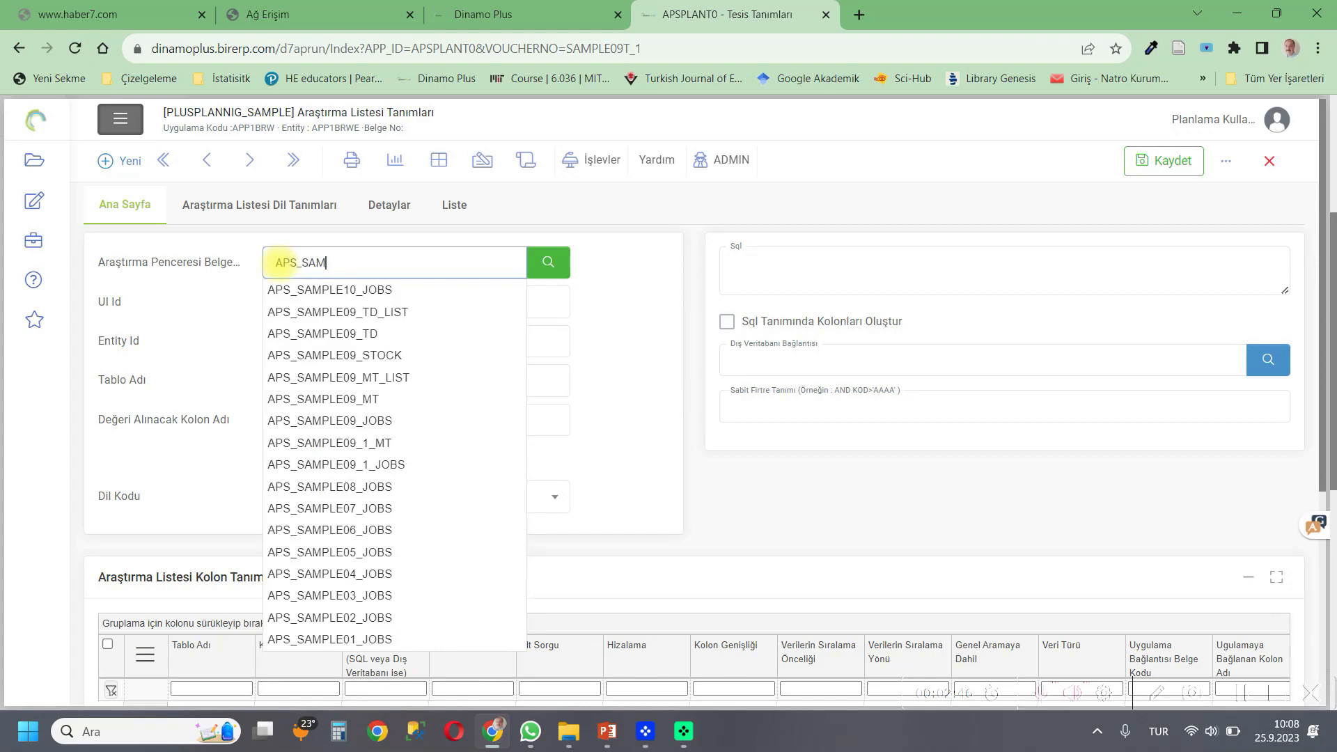
text(PLE09)
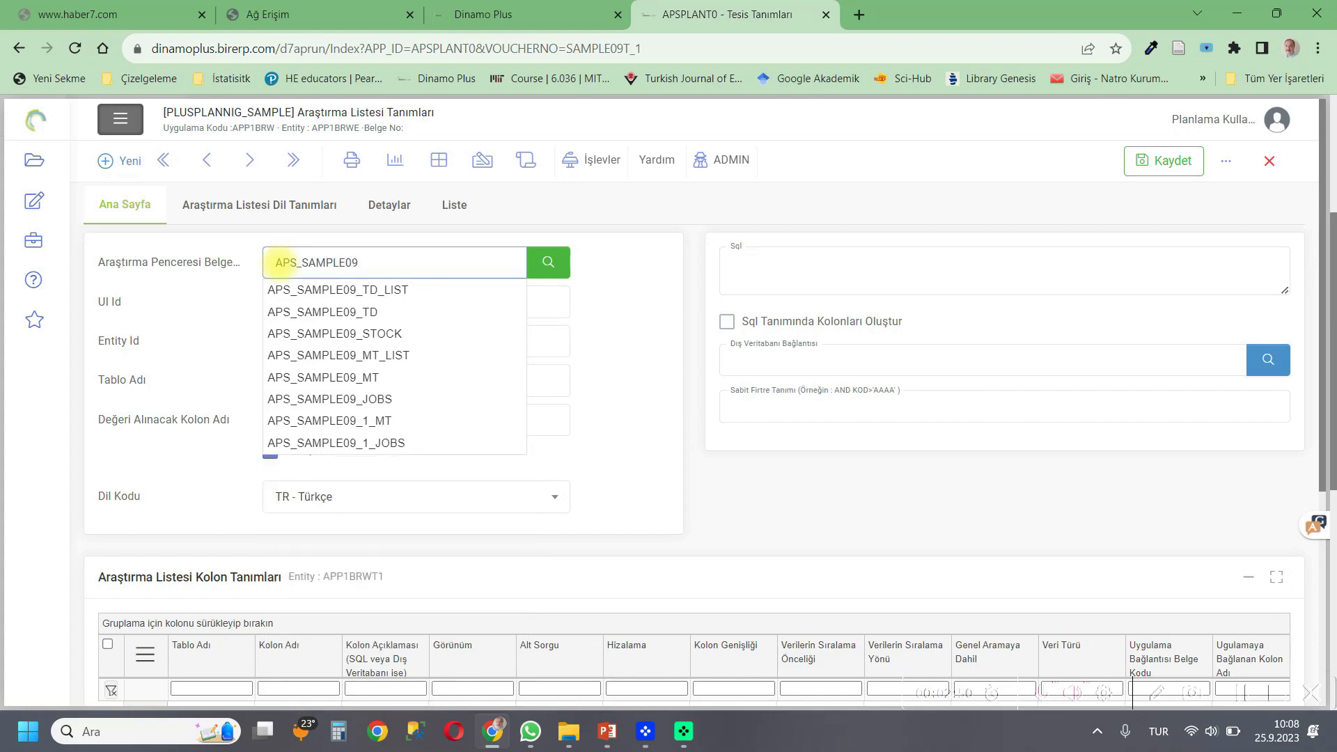
text(_MT_LS)
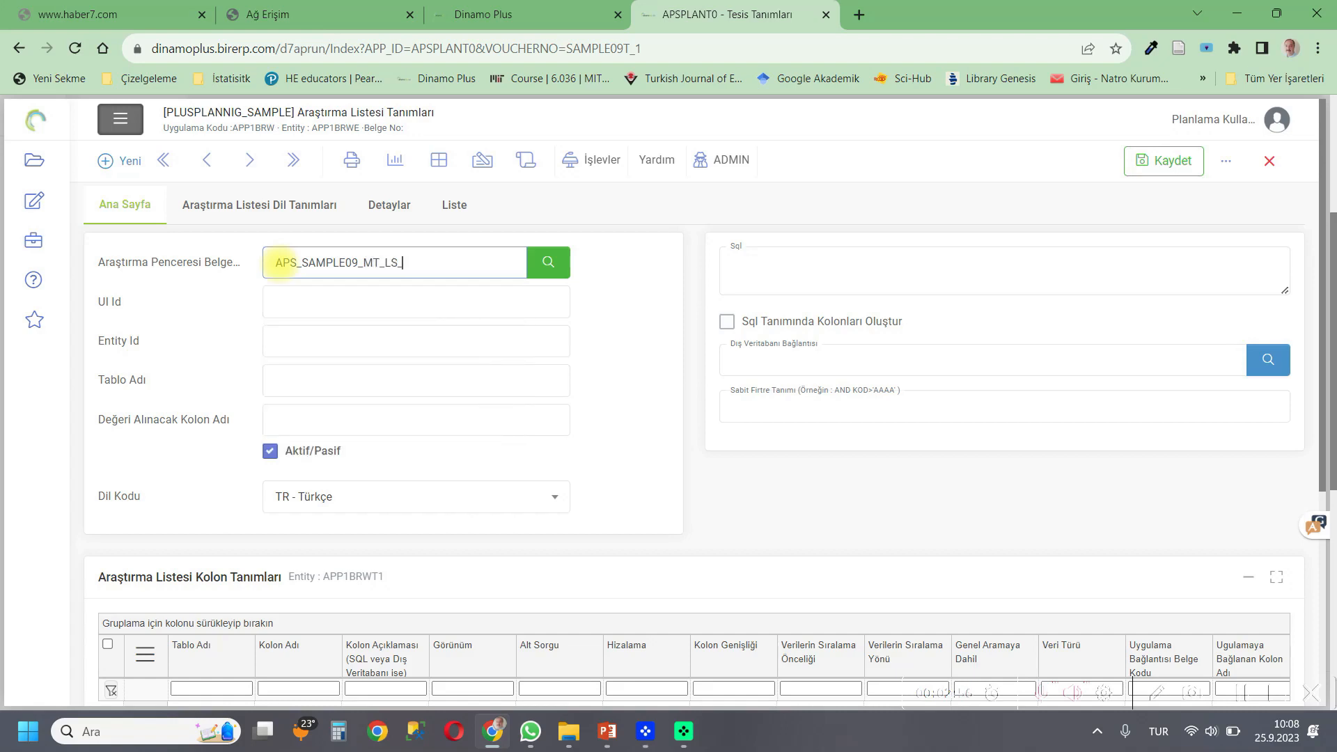
text(_1)
click(299, 304)
Copy the Stock List entity name APSMATERIALS2 from the Material List tab.
click(575, 526)
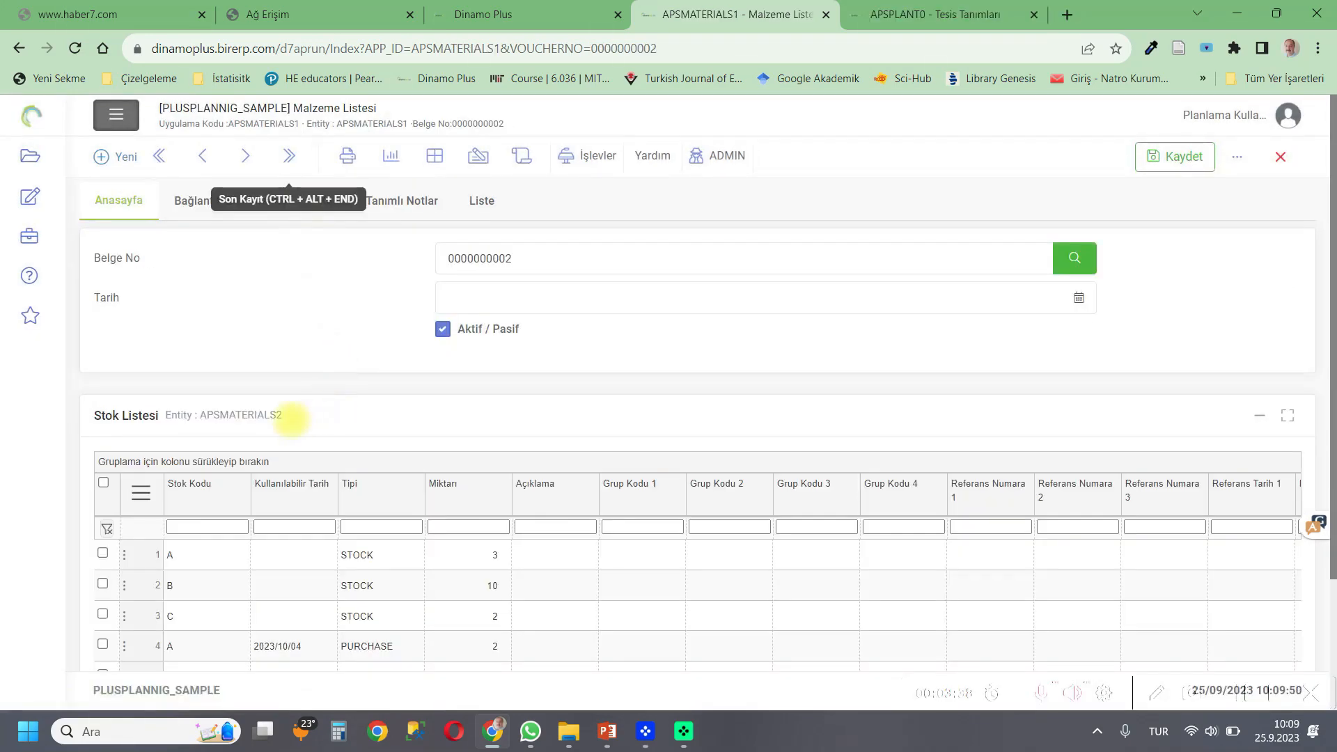
drag(284, 416, 202, 415)
right_click(237, 421)
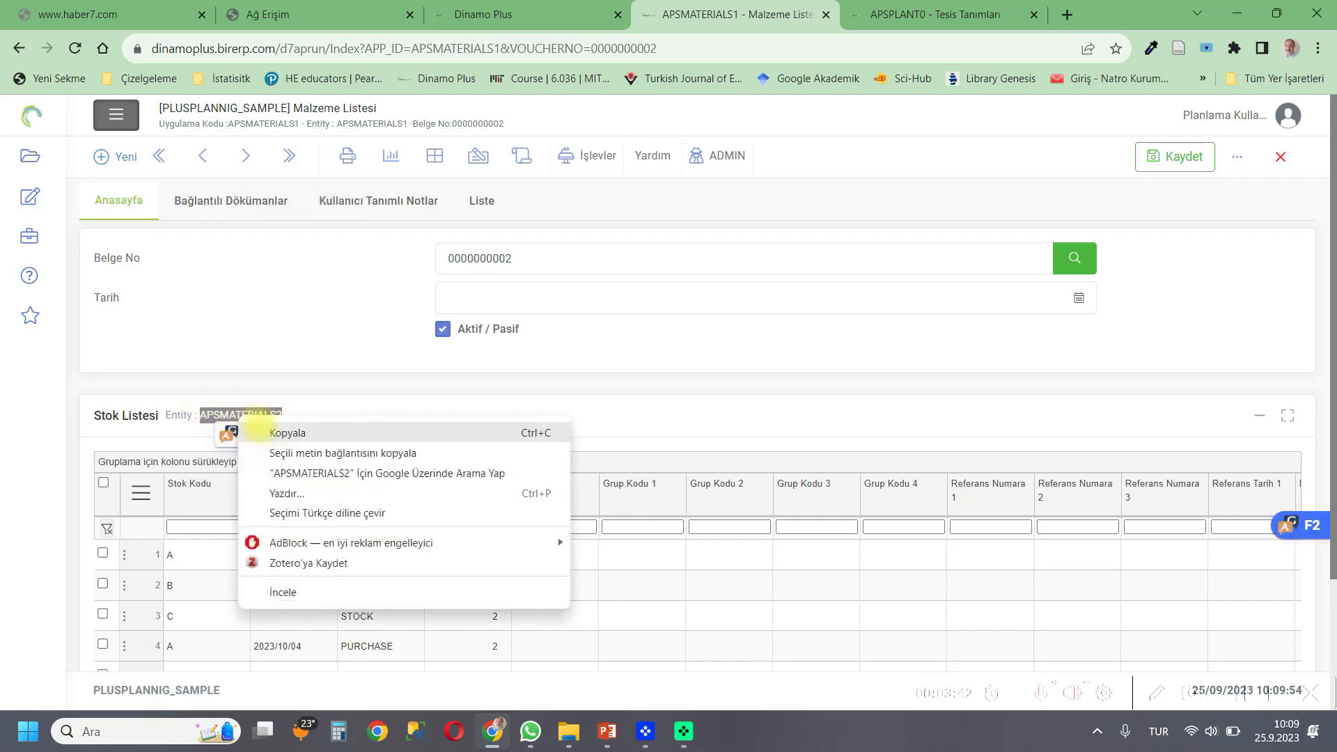
click(271, 431)
click(879, 14)
Paste APSMATERIALS2 into the UI Id, Entity Id and Table Name fields.
click(299, 302)
right_click(305, 307)
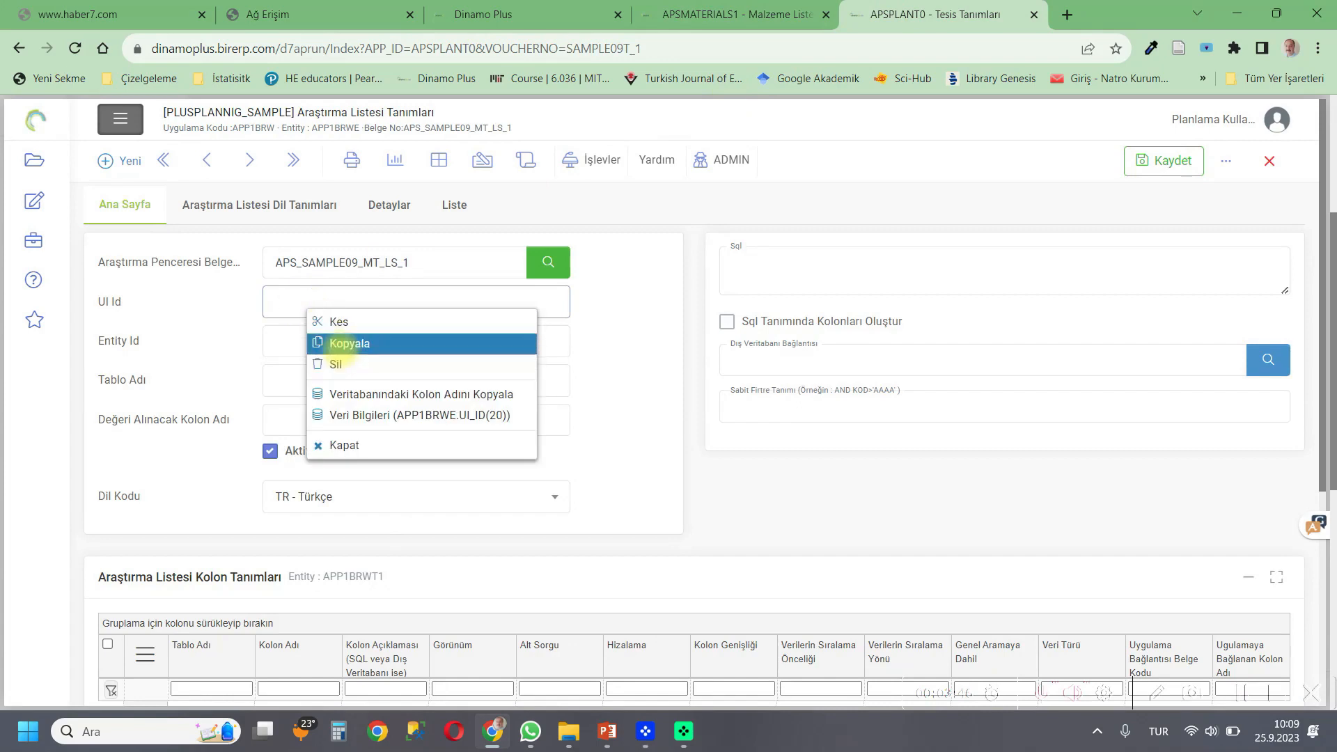
click(292, 310)
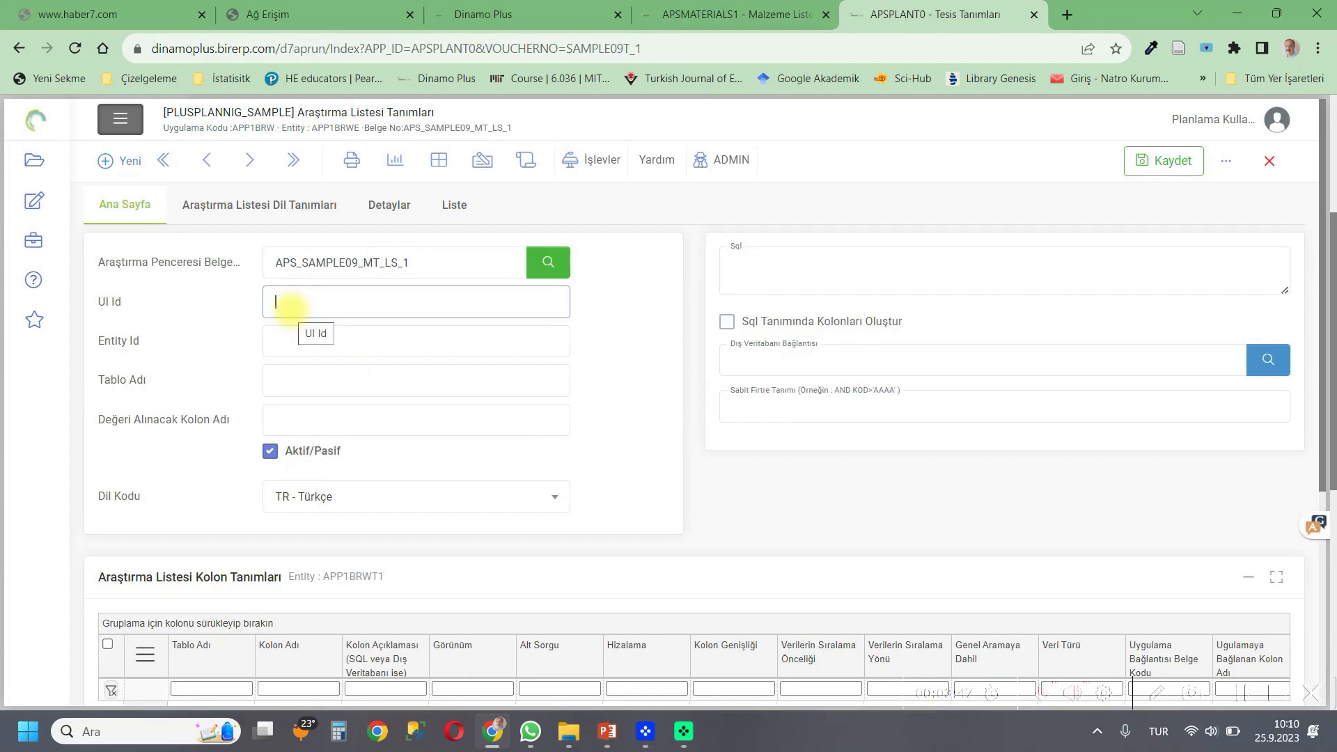
key(ctrl+v)
click(291, 339)
key(ctrl+v)
click(296, 382)
key(ctrl+v)
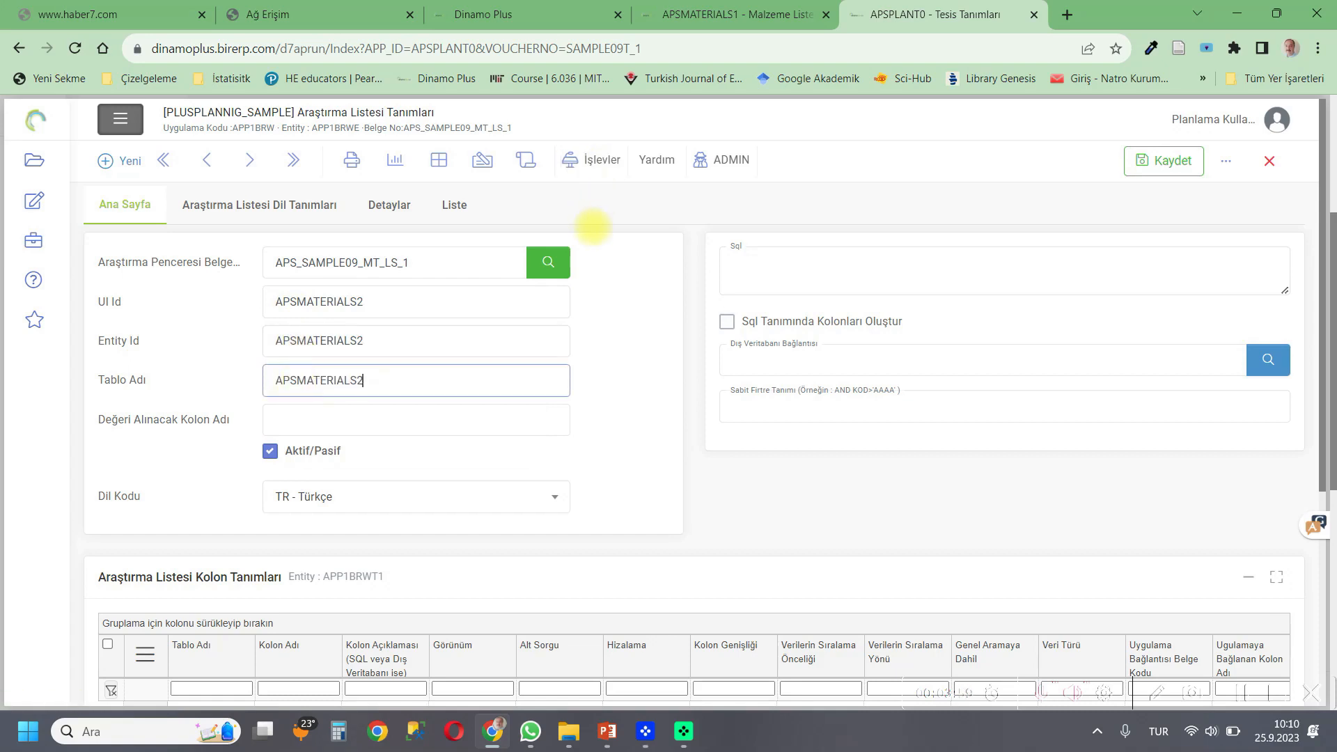
Run the operation that loads the column definitions from the entity.
click(598, 160)
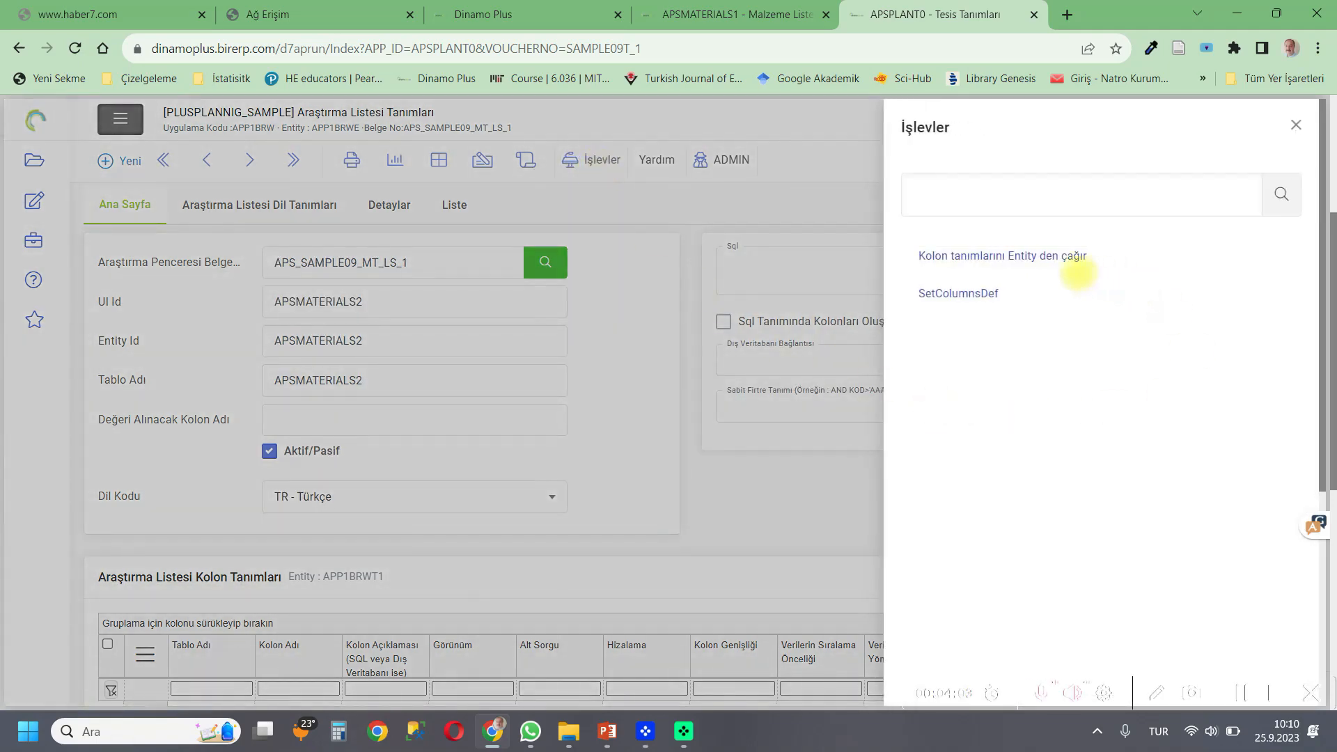
click(1064, 260)
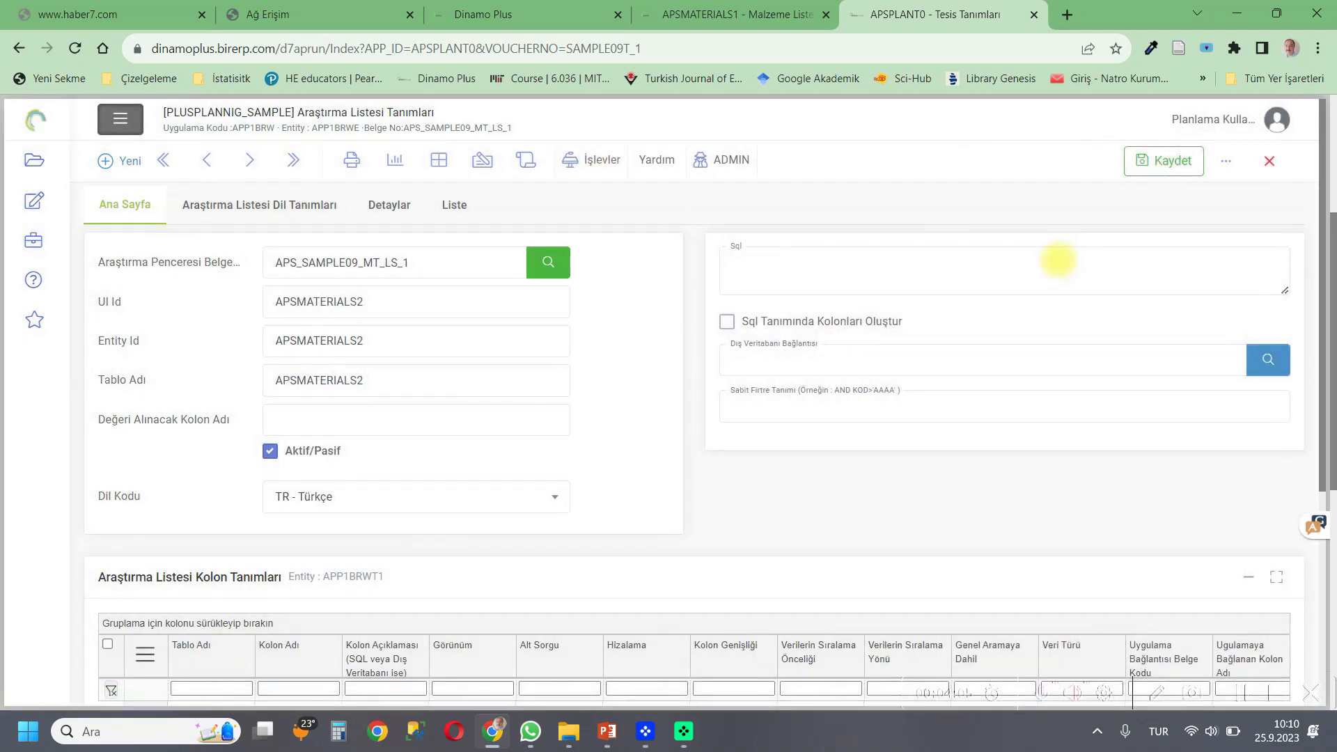
Copy the T_STOCK_CODE column name from the column grid and set it as the value column name.
scroll(414, 420, down, 3)
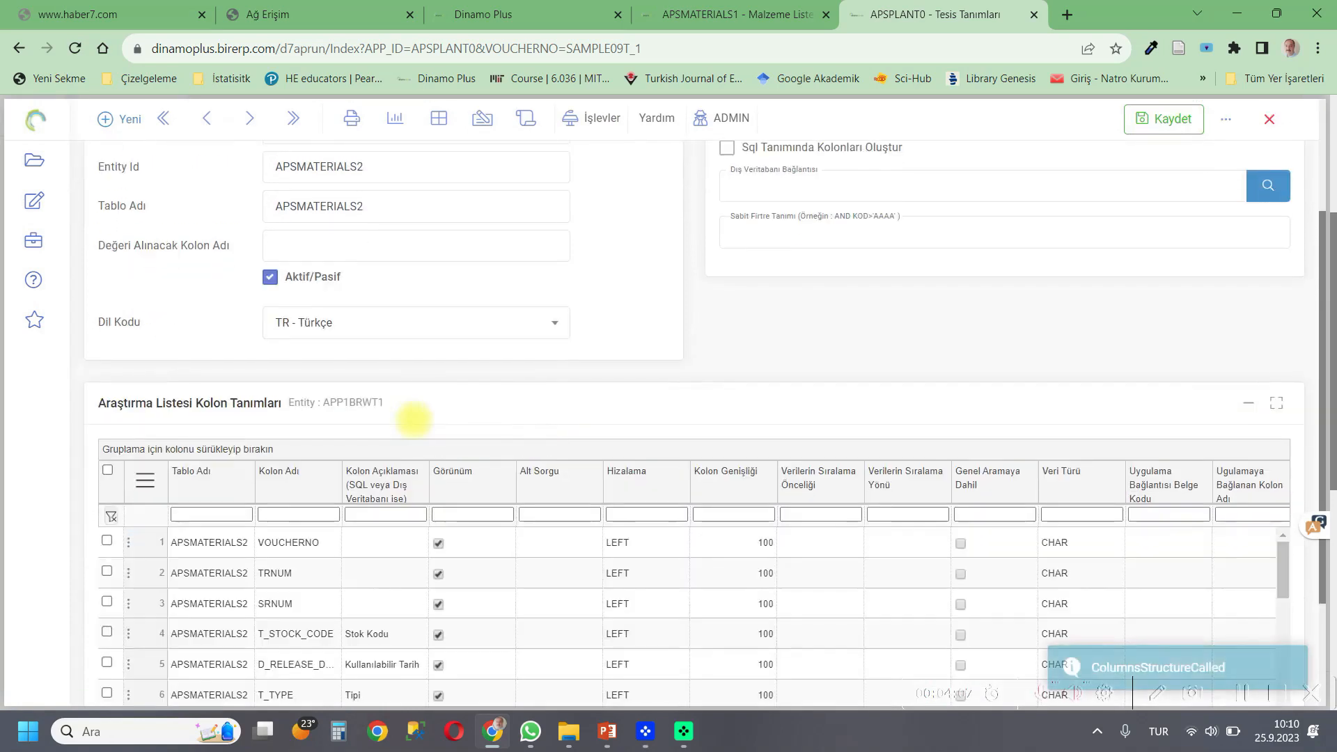
scroll(414, 420, down, 1)
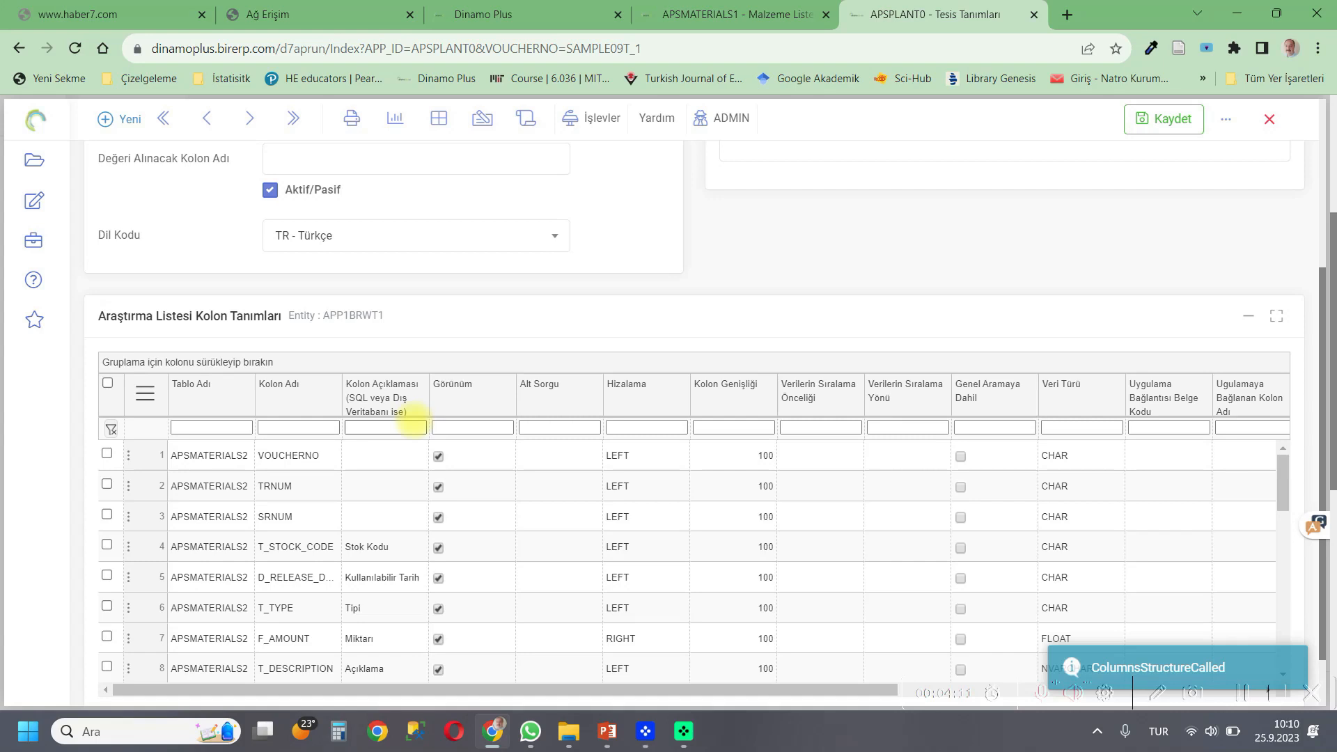
click(306, 547)
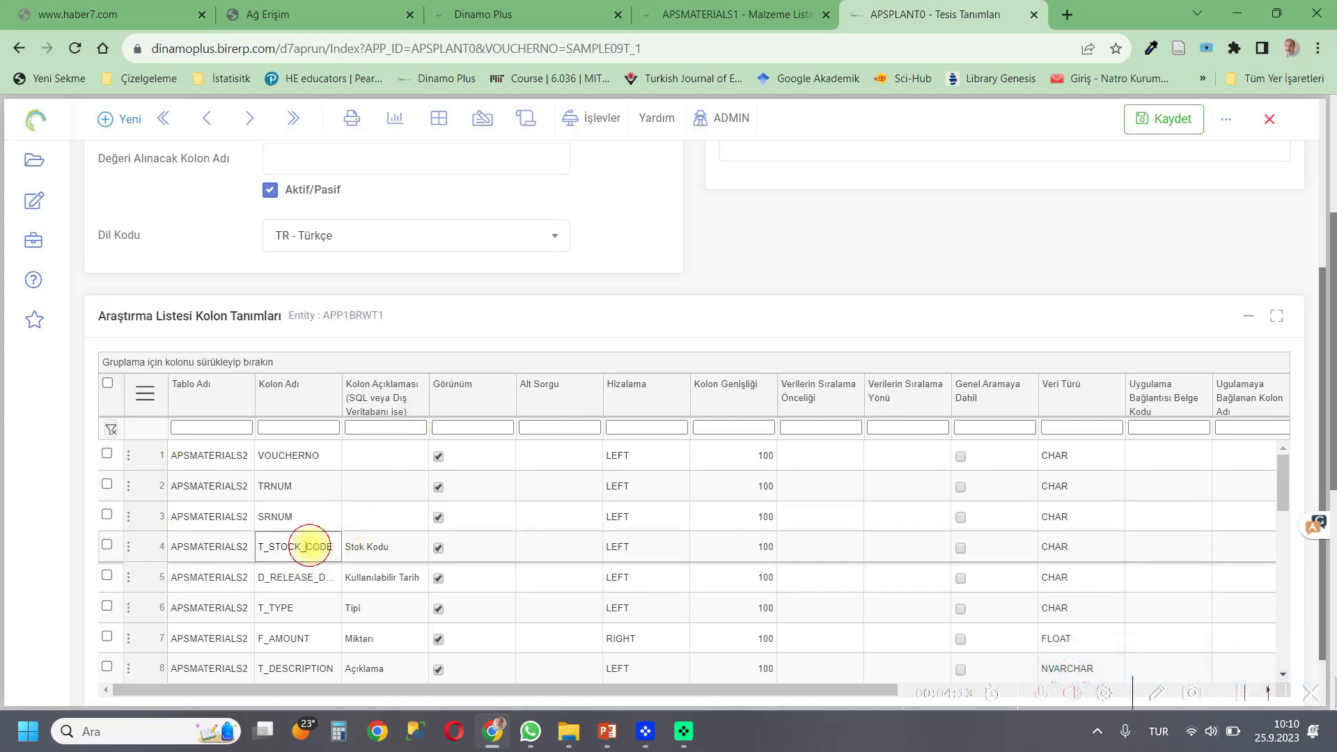
drag(334, 547, 250, 546)
right_click(294, 544)
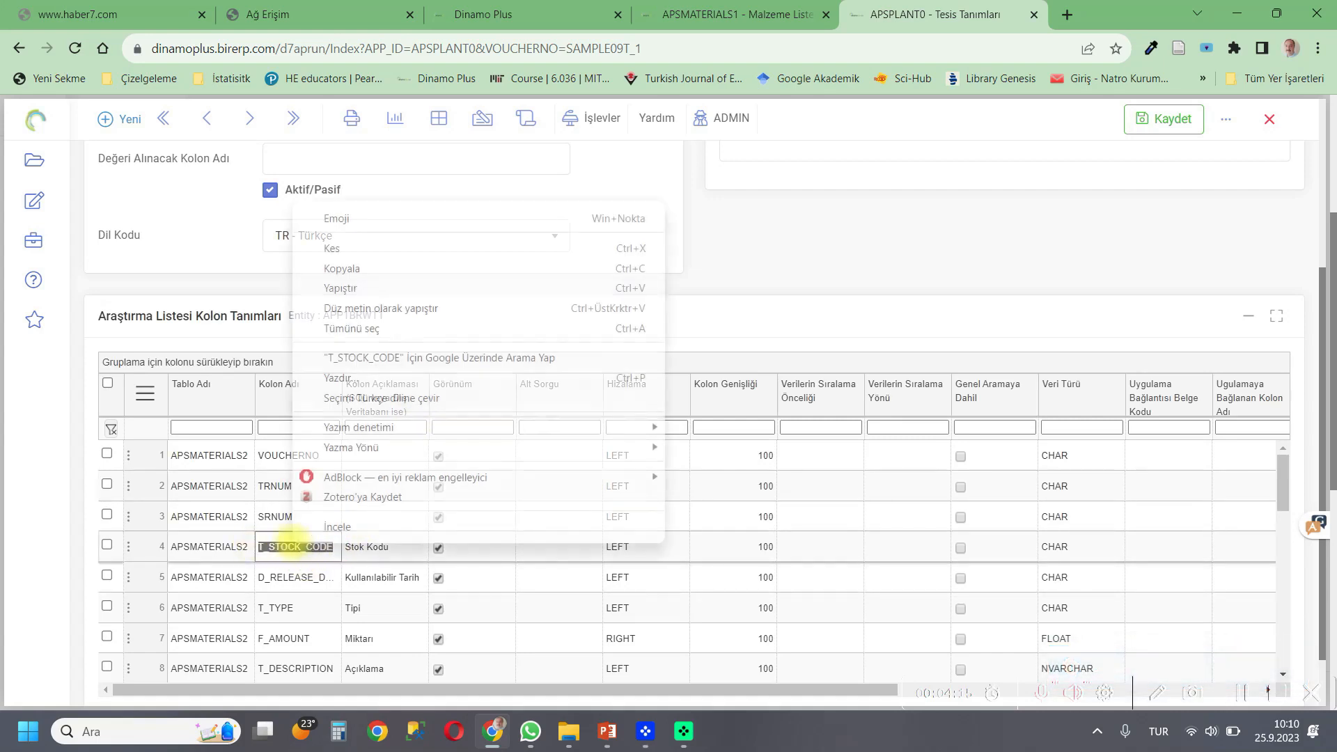
click(331, 268)
scroll(282, 347, up, 3)
click(300, 328)
key(ctrl+v)
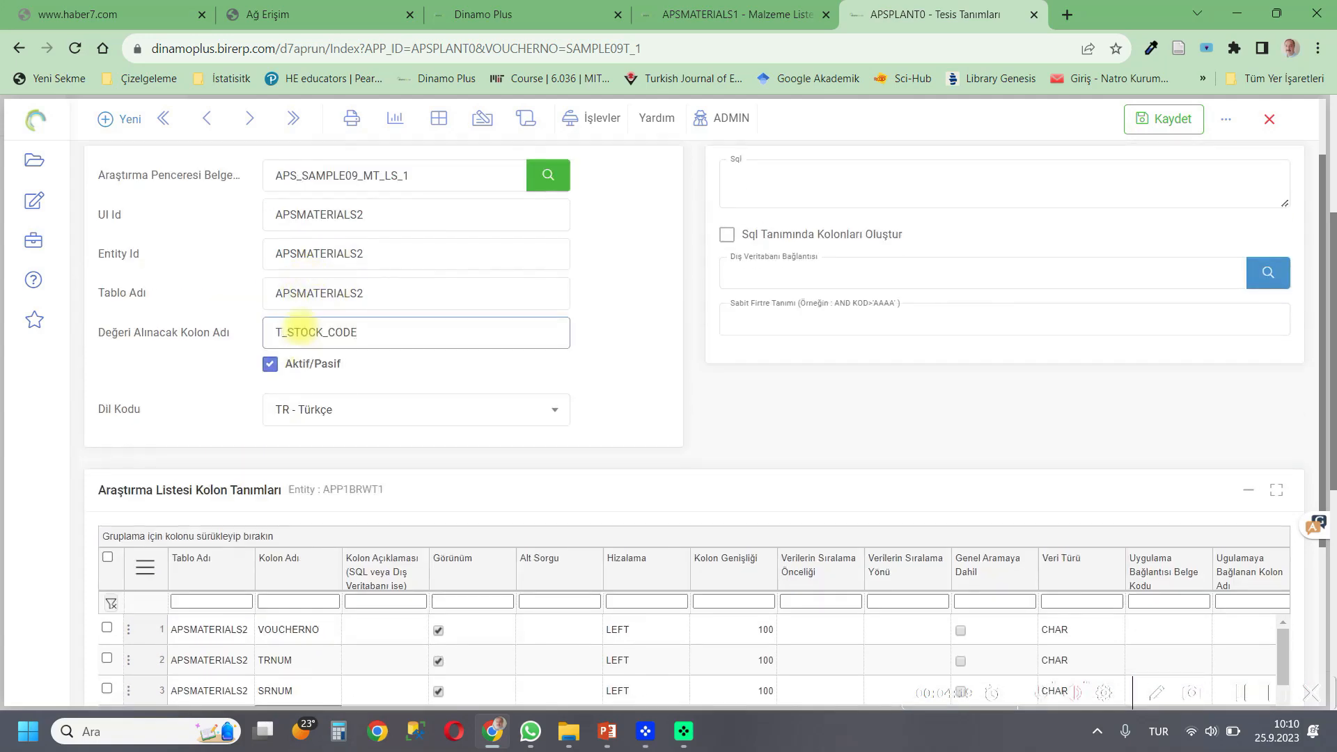
scroll(554, 376, up, 2)
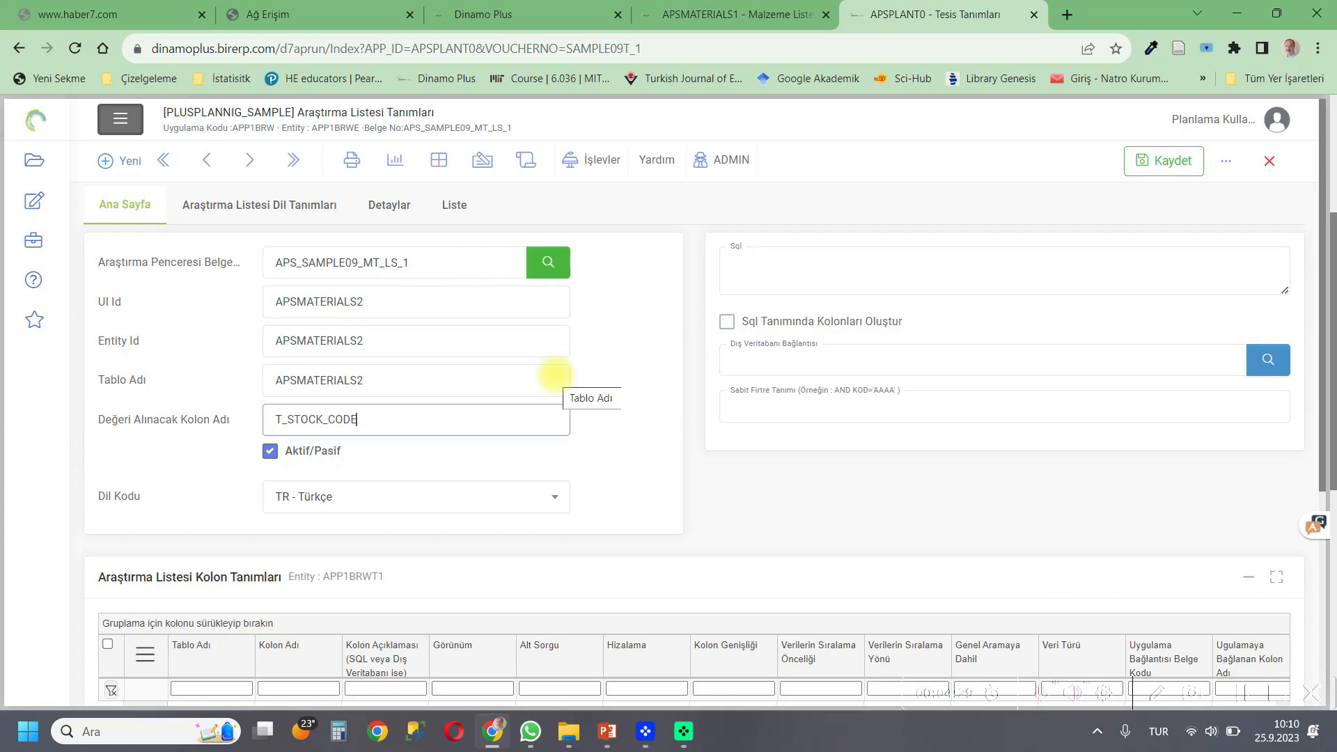
click(687, 17)
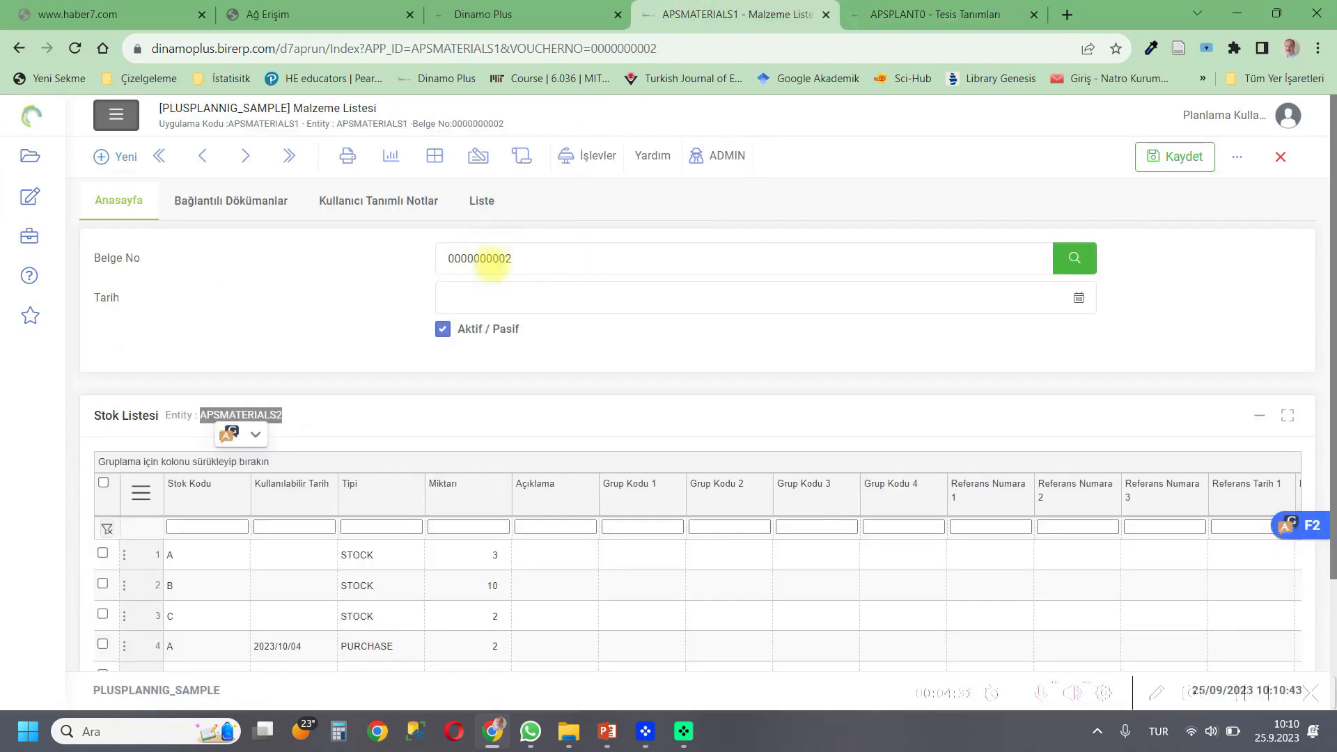
click(526, 256)
drag(482, 258, 445, 259)
right_click(461, 260)
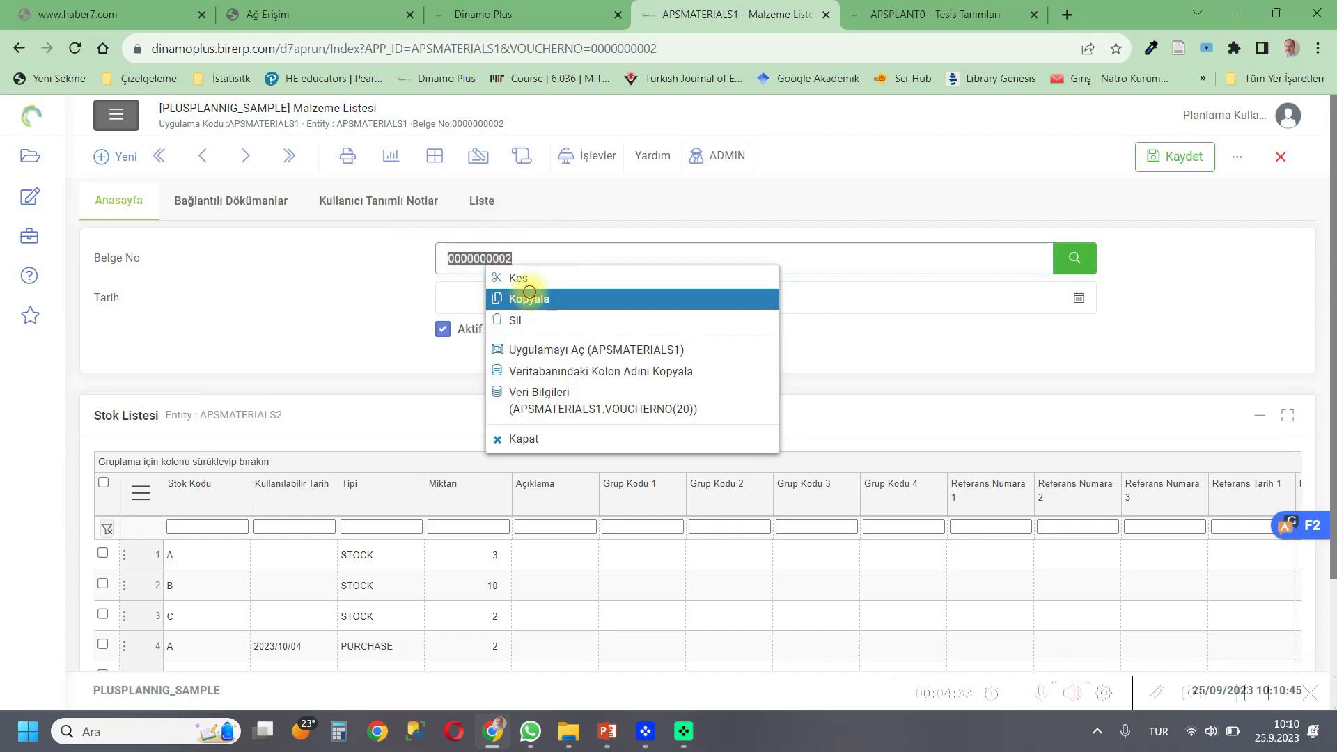
click(531, 294)
click(858, 2)
click(779, 408)
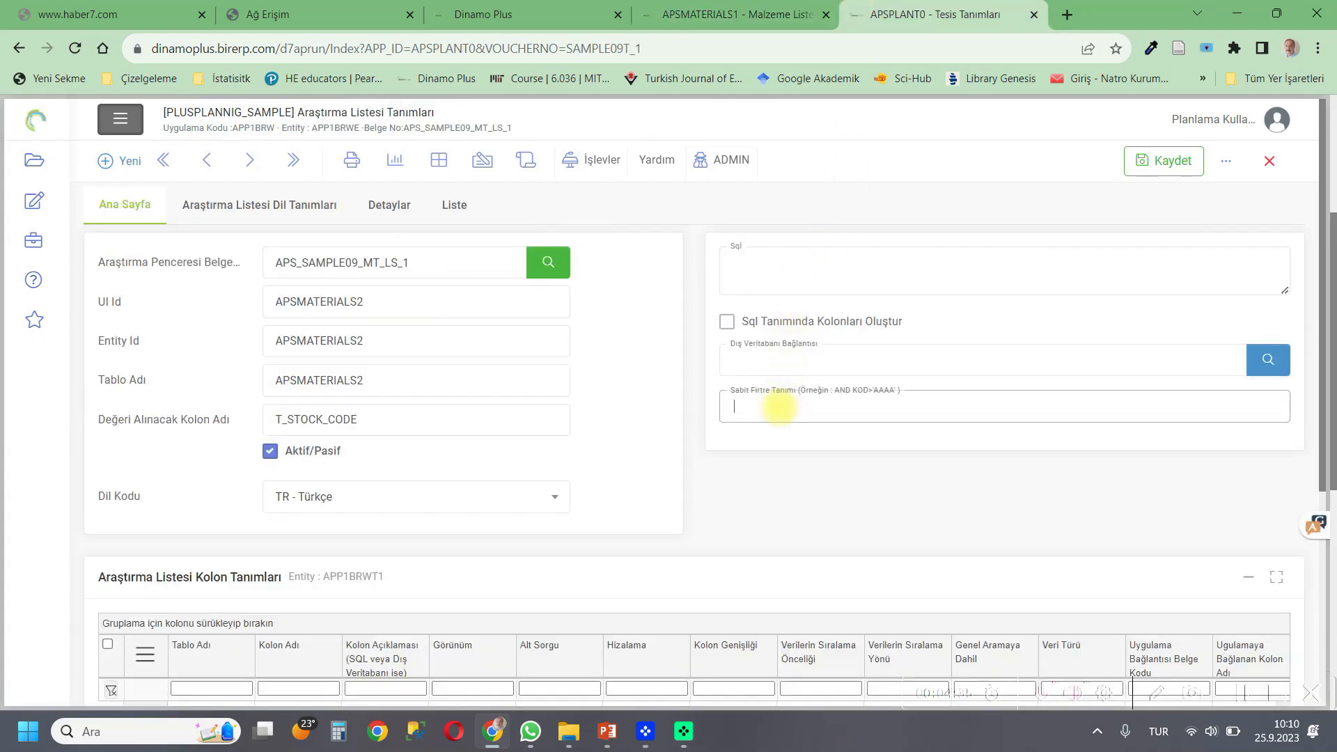
text(AND)
text( VOUC)
text(HER)
text(NO=22)
key(BackSpace)
key(BackSpace)
text(')
key(ctrl+v)
text(')
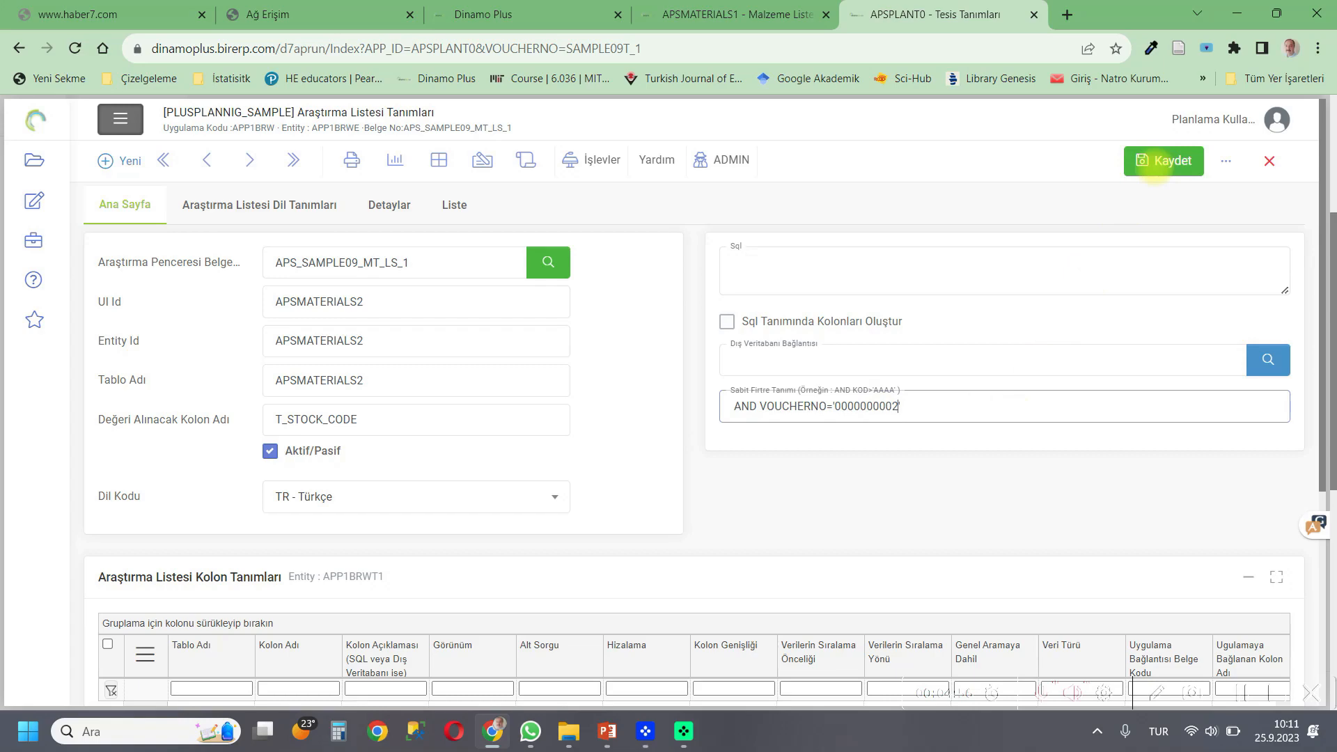
click(1158, 162)
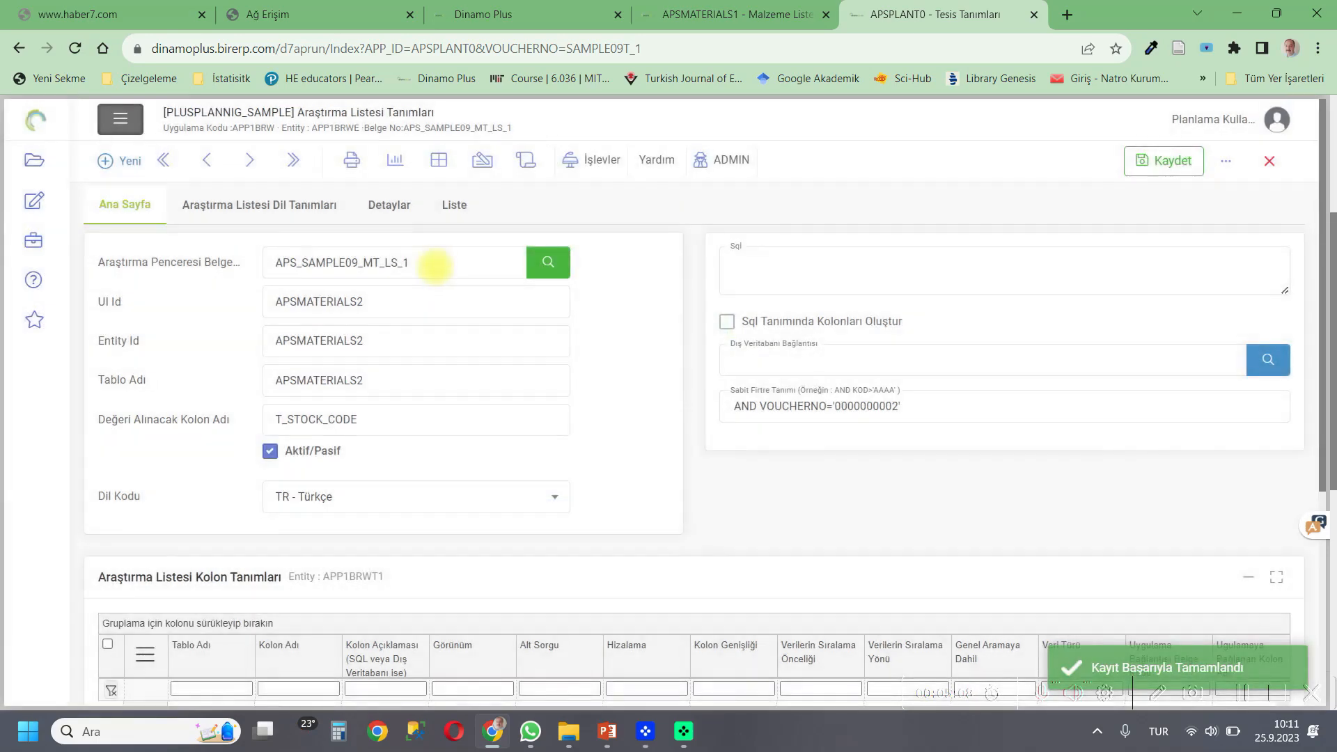
Copy the search list code APS_SAMPLE09_MT_LS_1, close the definition, and paste it as the available raw material / semi-product list link.
drag(437, 263, 287, 263)
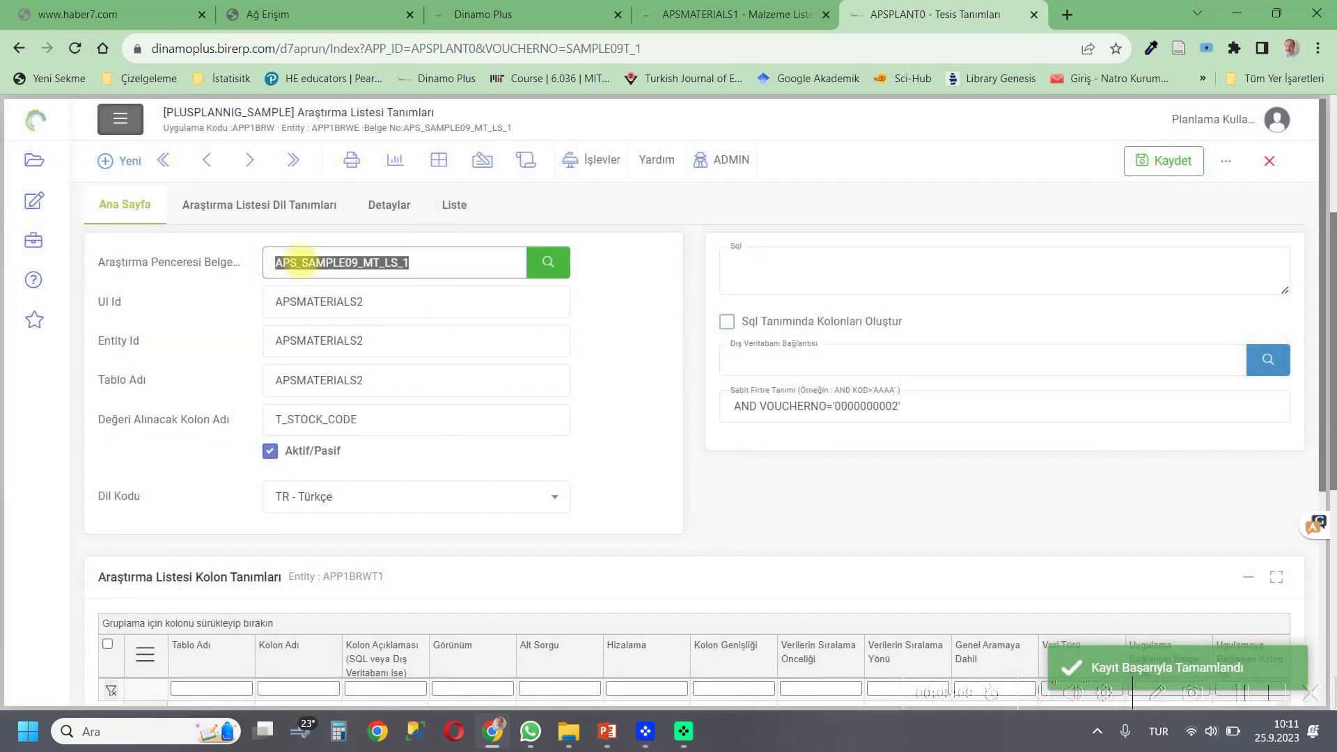
right_click(305, 266)
click(341, 299)
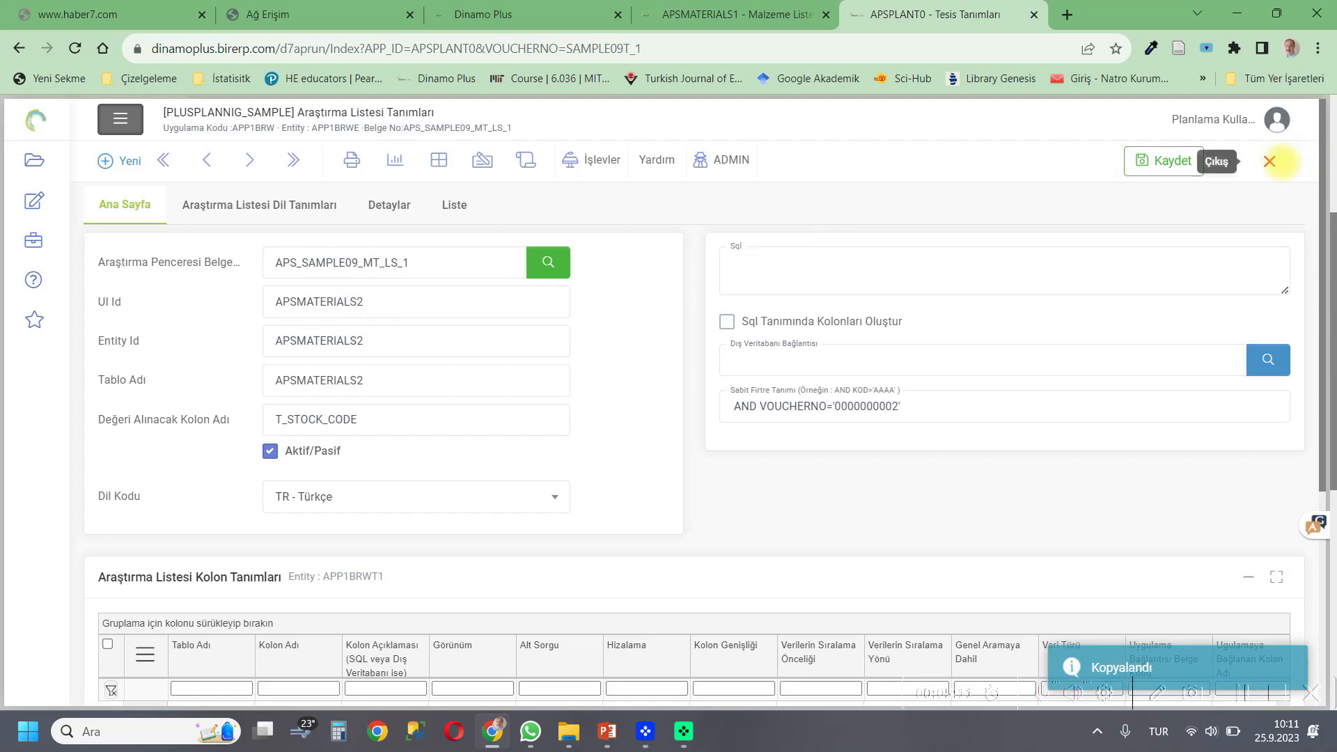
click(1270, 161)
click(183, 461)
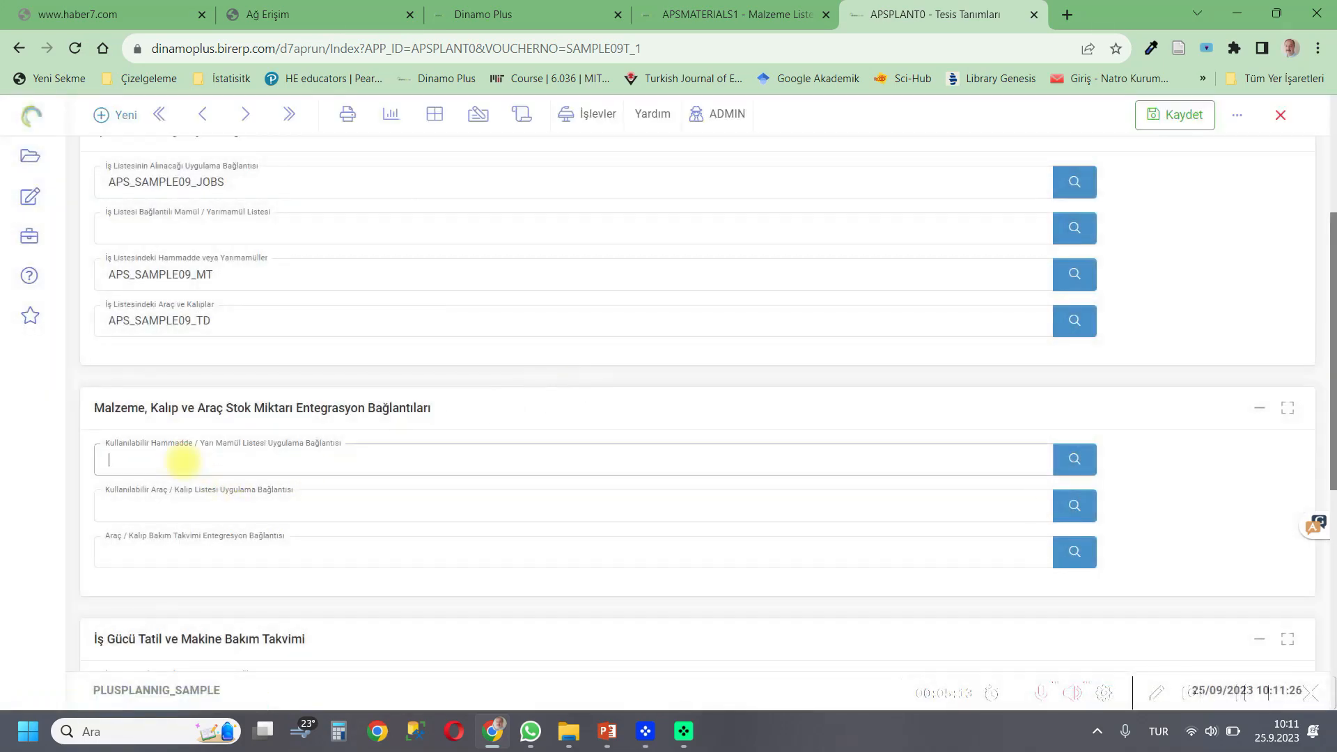
key(ctrl+v)
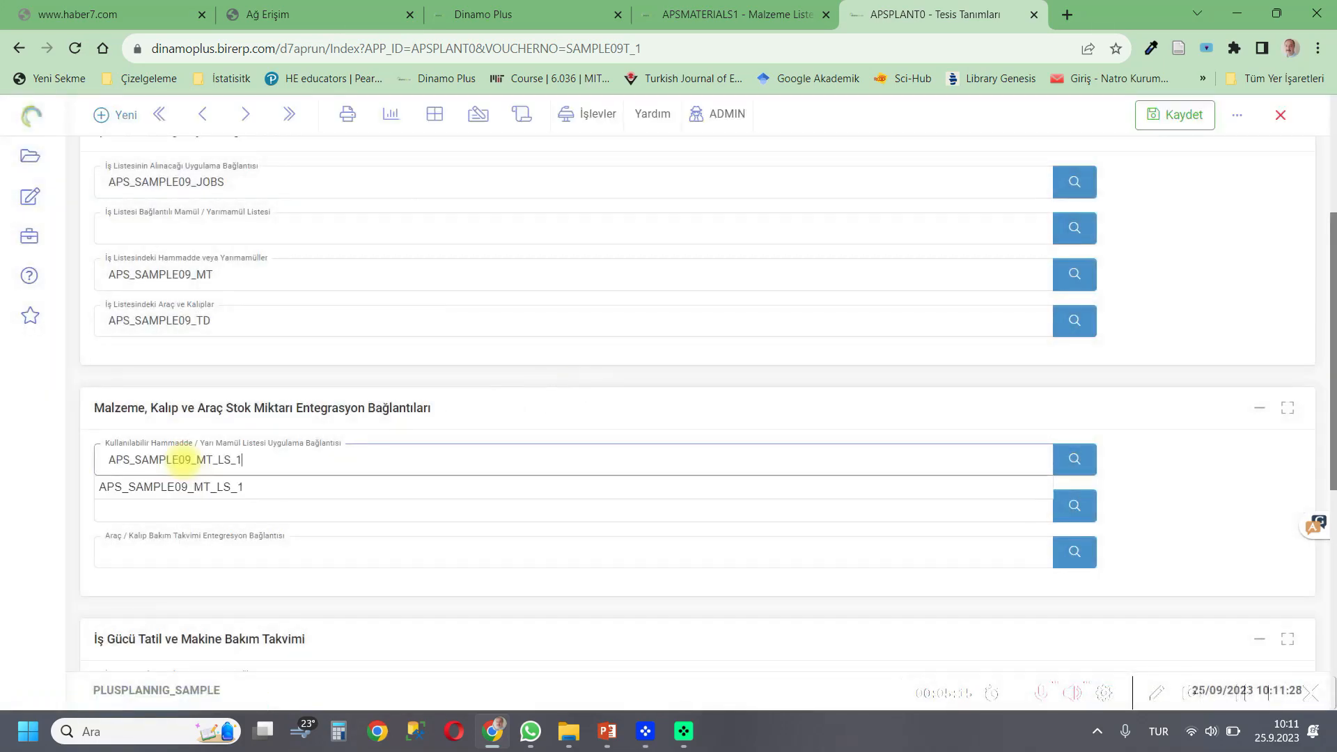
Open a search list definition from the available tool / mould list link and create the new record APS_SAMPLE09_TD_LS_1.
click(152, 551)
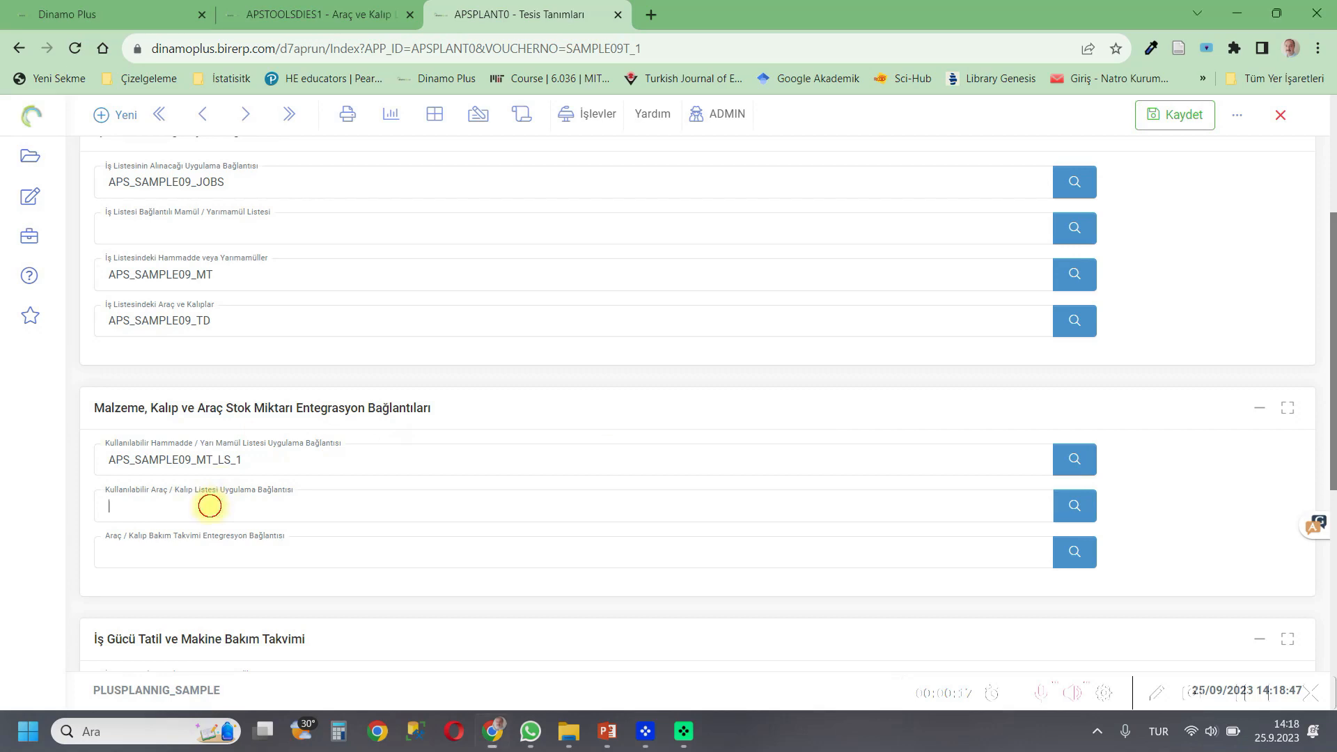
right_click(209, 506)
click(250, 593)
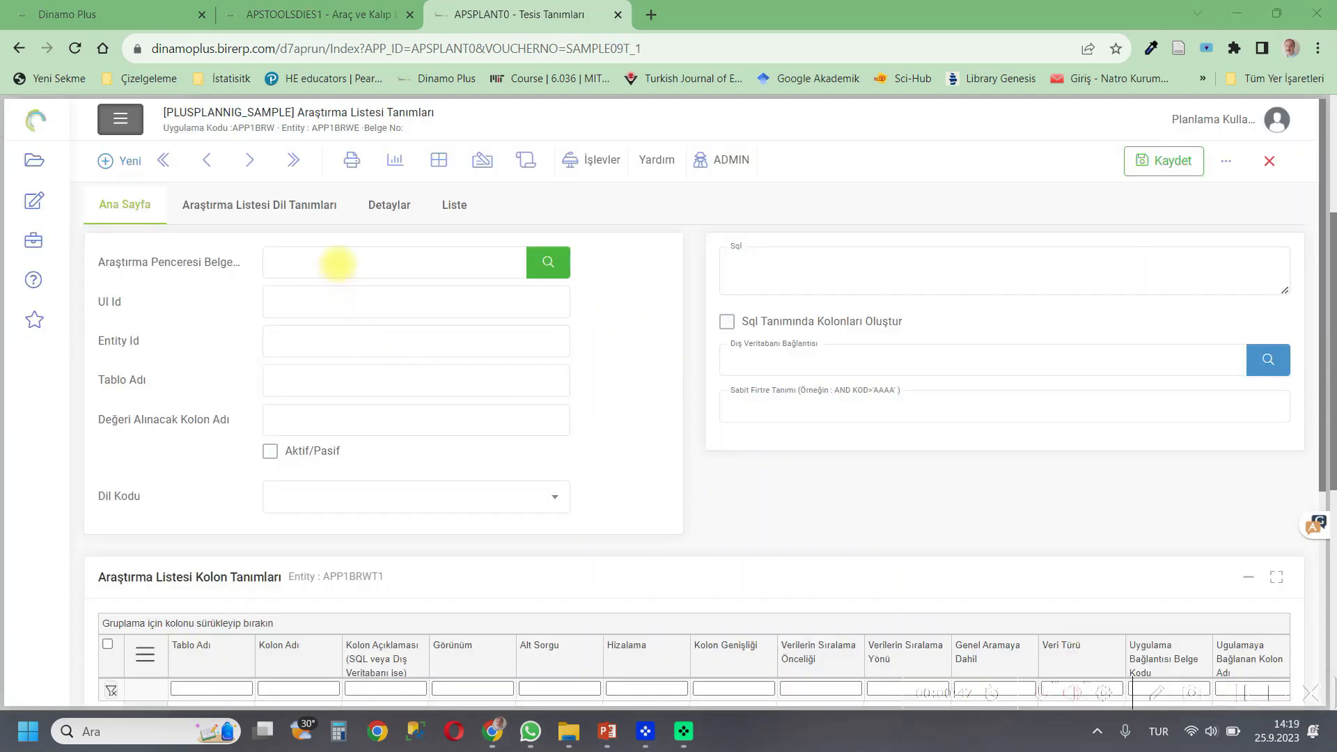
click(338, 263)
key(ctrl+v)
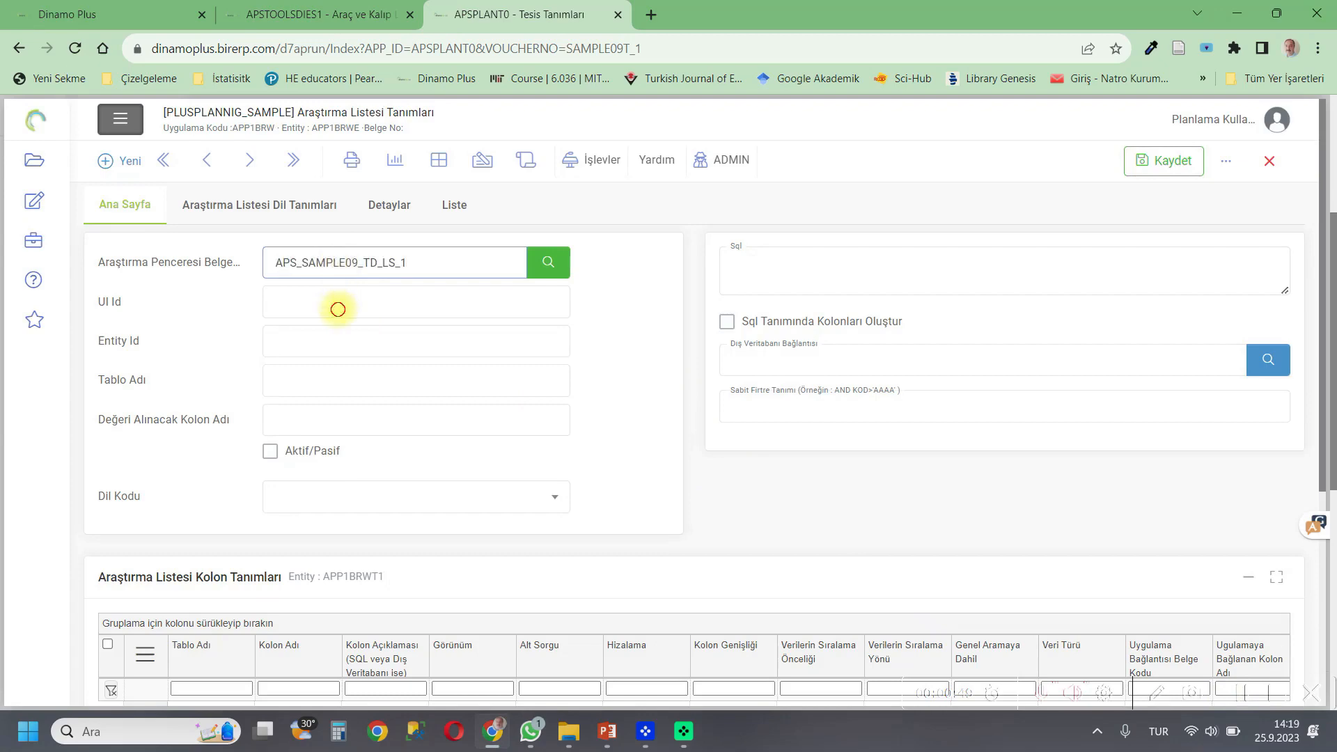
click(361, 306)
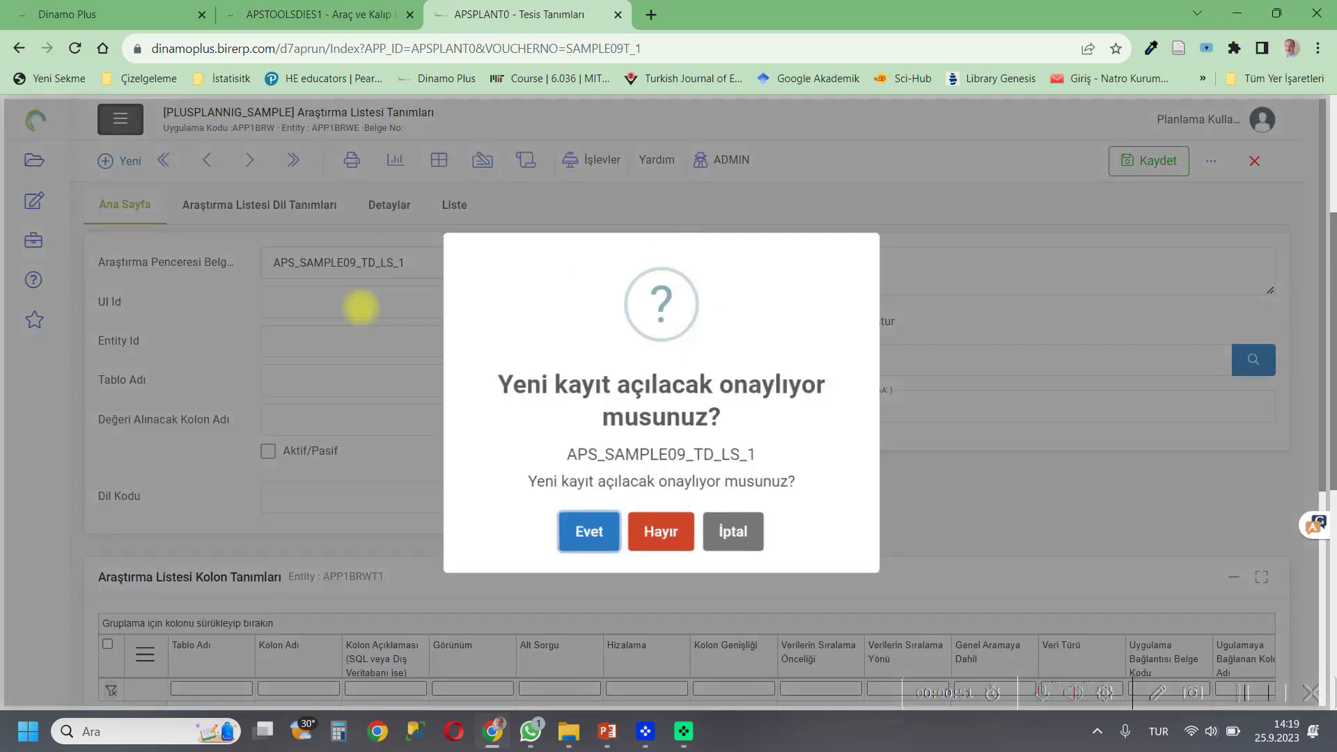
click(579, 530)
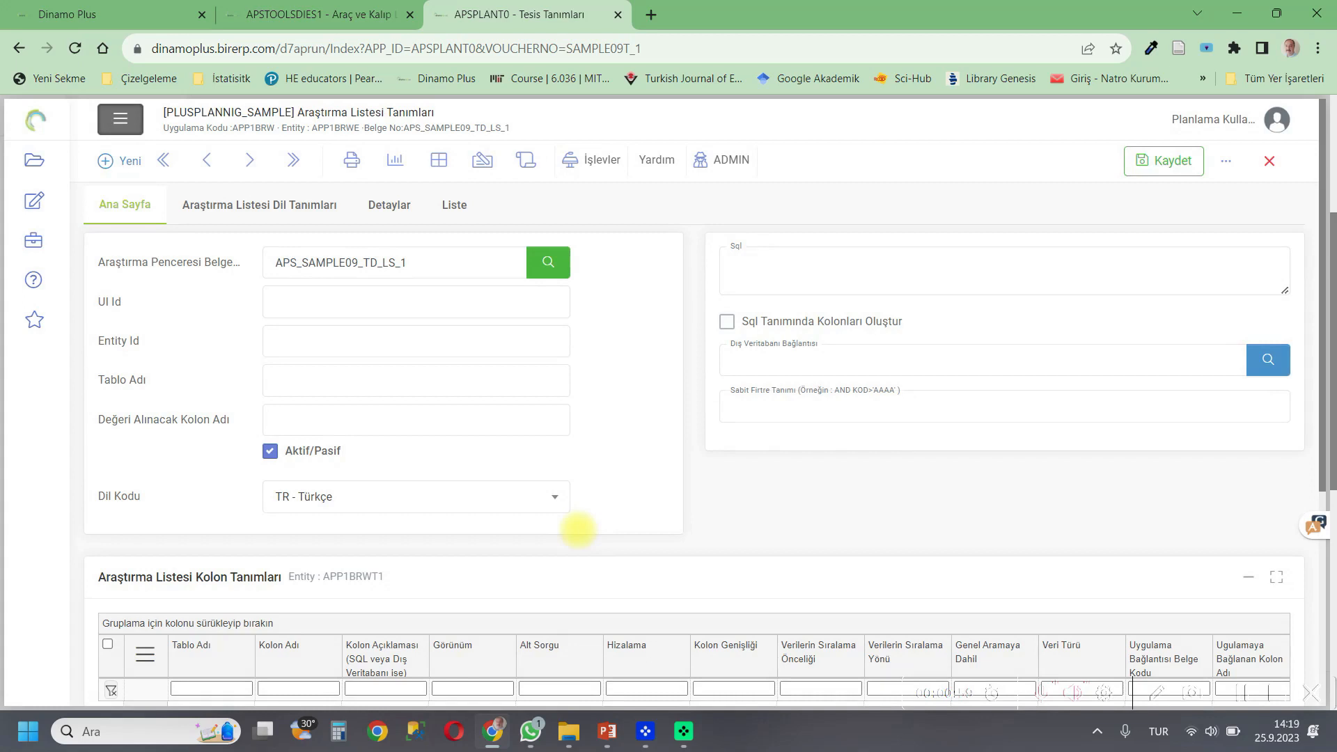
Copy the tool and mould list entity name APSTOOLSDIES2.
click(345, 16)
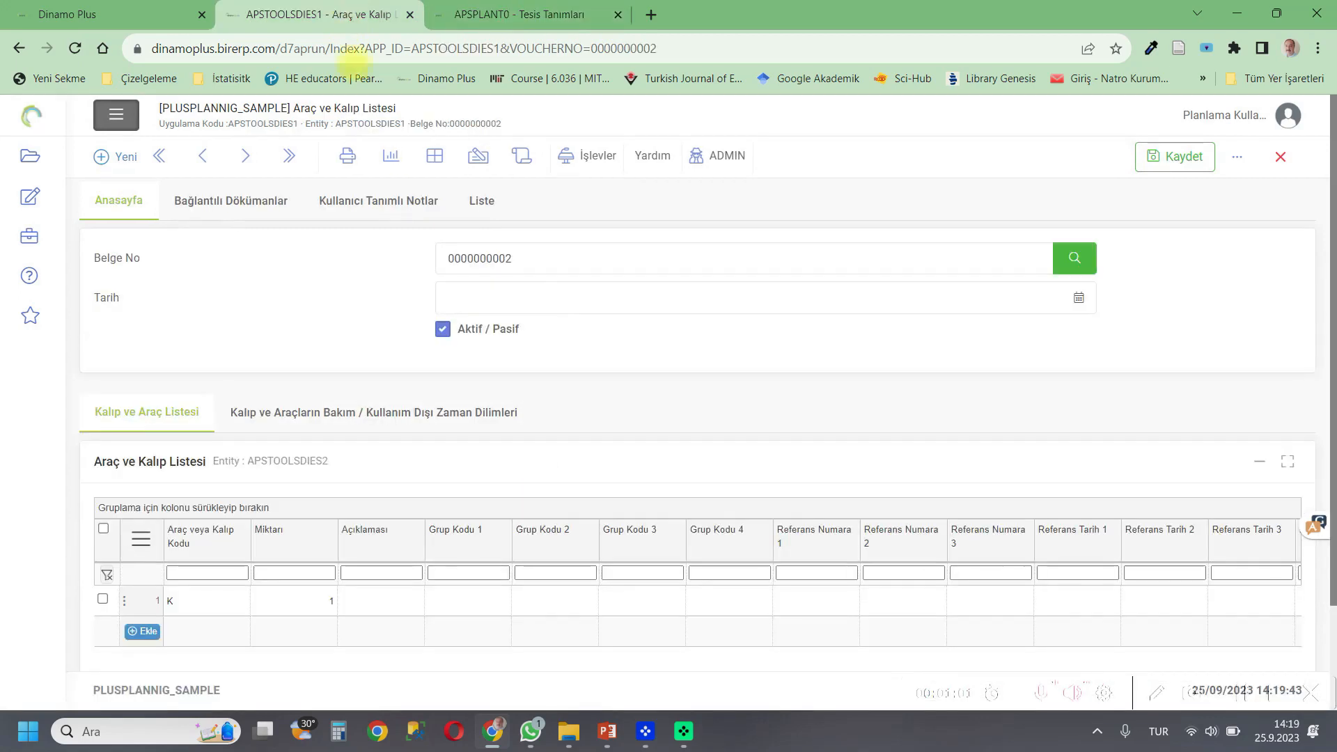
drag(247, 460, 328, 460)
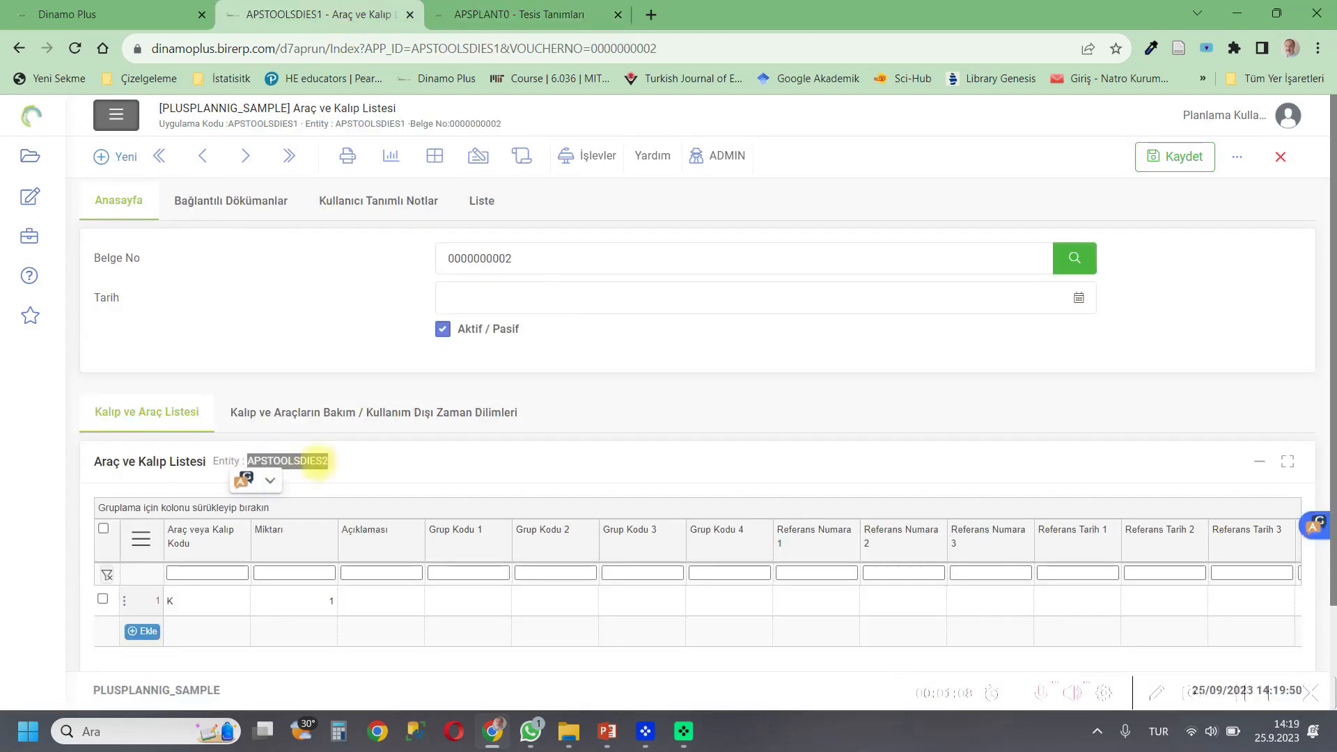
right_click(317, 463)
click(356, 481)
Paste APSTOOLSDIES2 into the UI Id, Entity Id and Table Name fields.
click(522, 14)
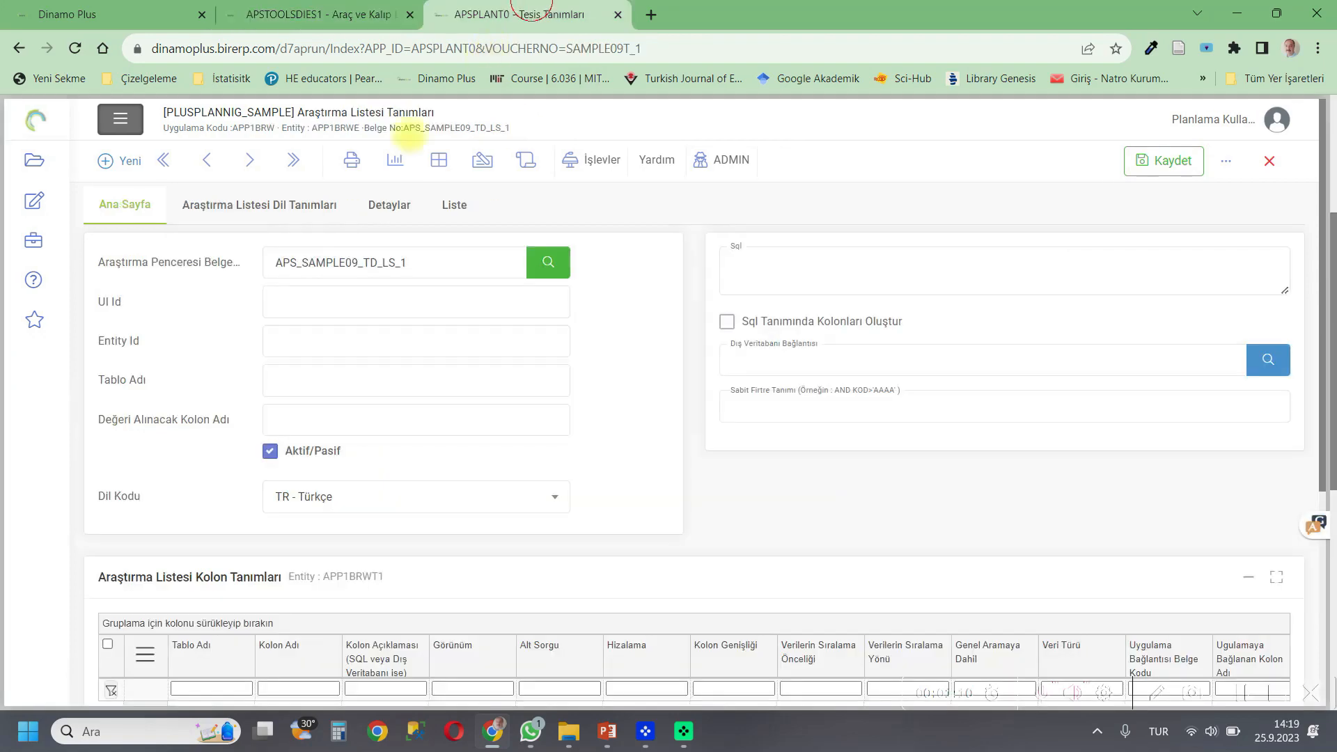
click(277, 306)
key(ctrl+v)
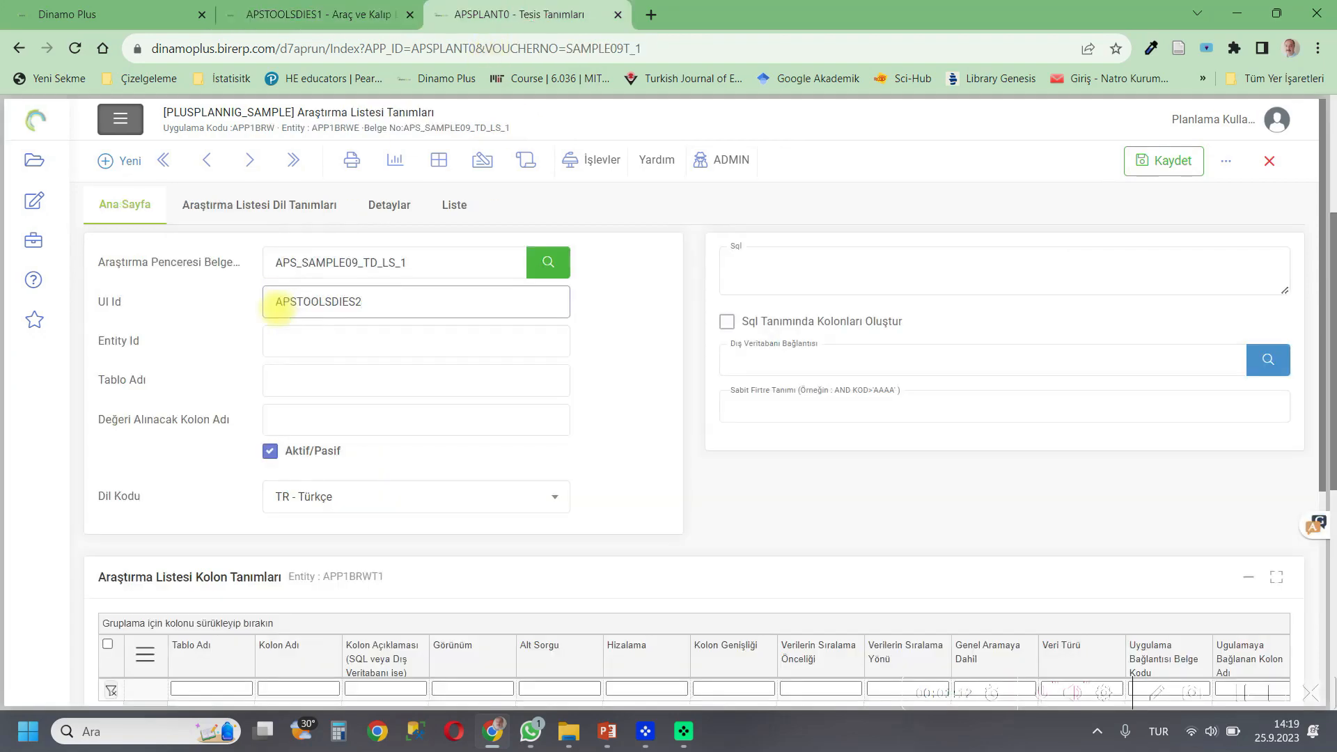
click(292, 340)
key(ctrl+v)
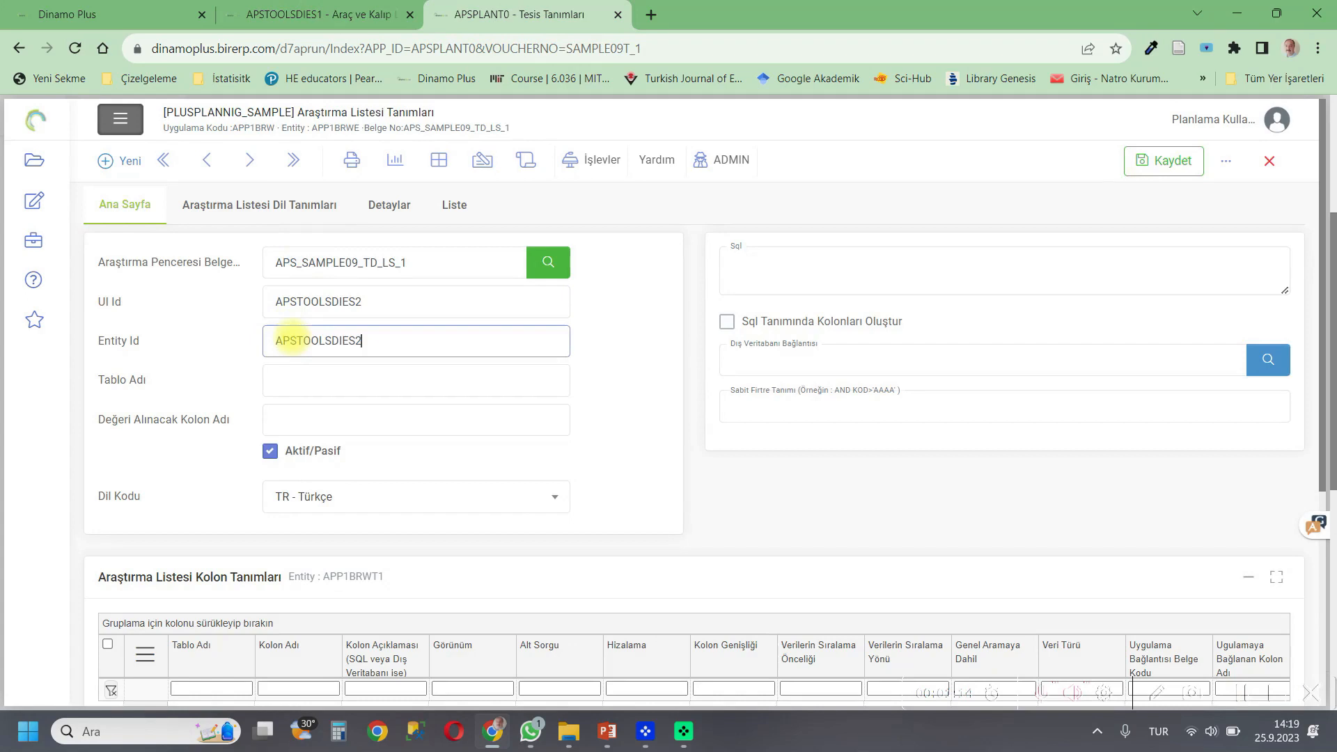
click(311, 378)
key(ctrl+v)
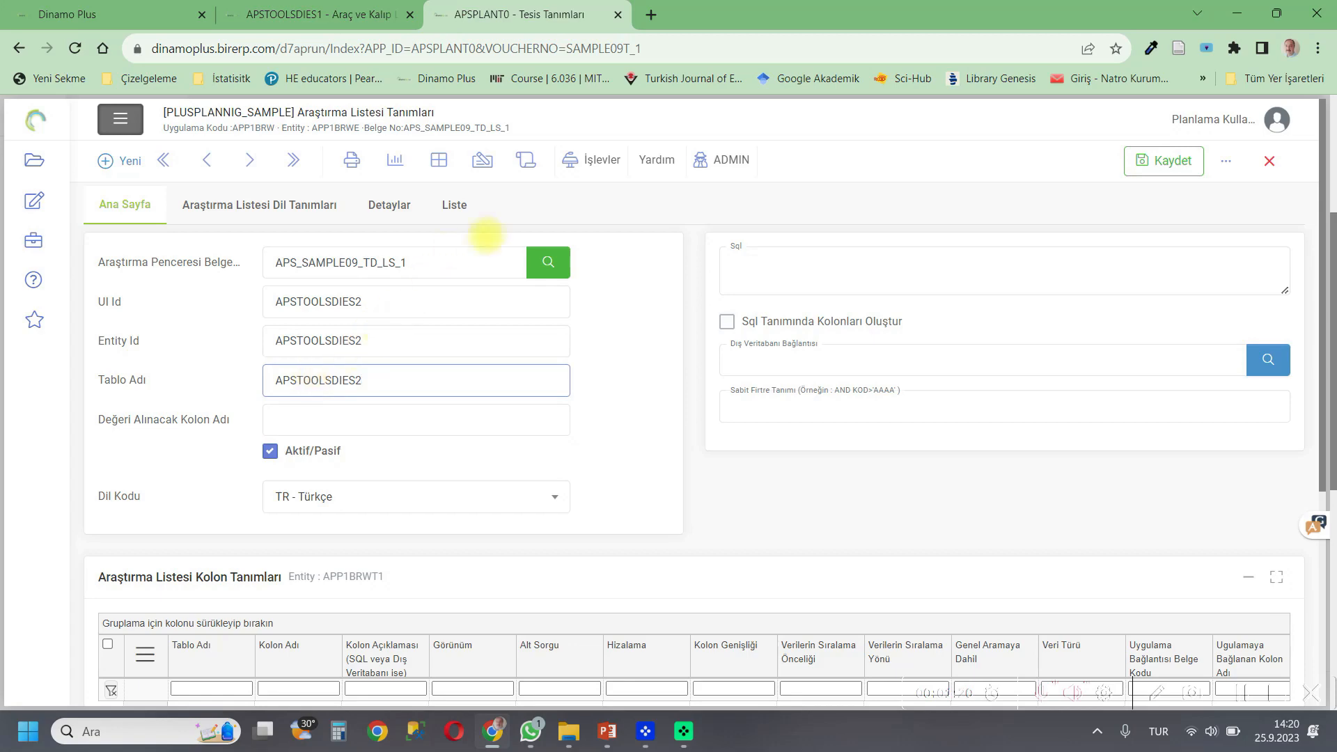
Run the operation that loads the column definitions from the entity.
click(600, 172)
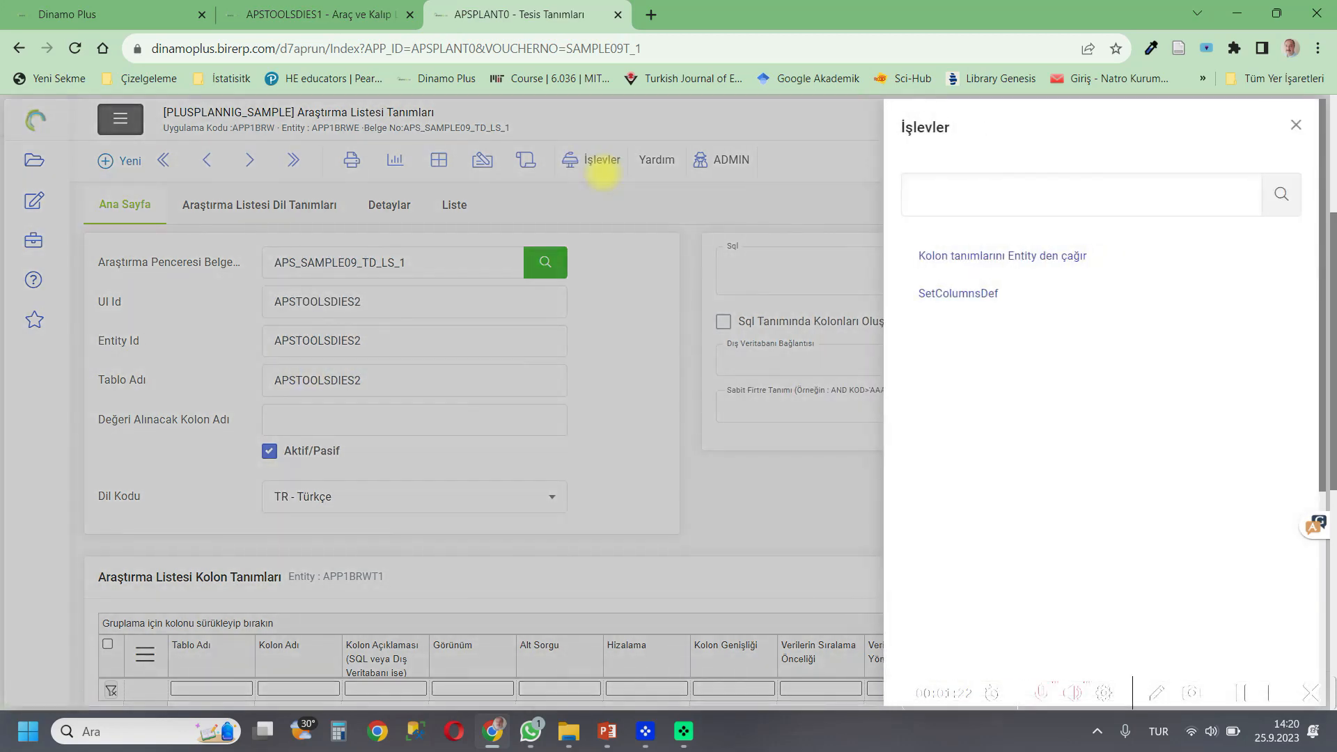
click(1057, 256)
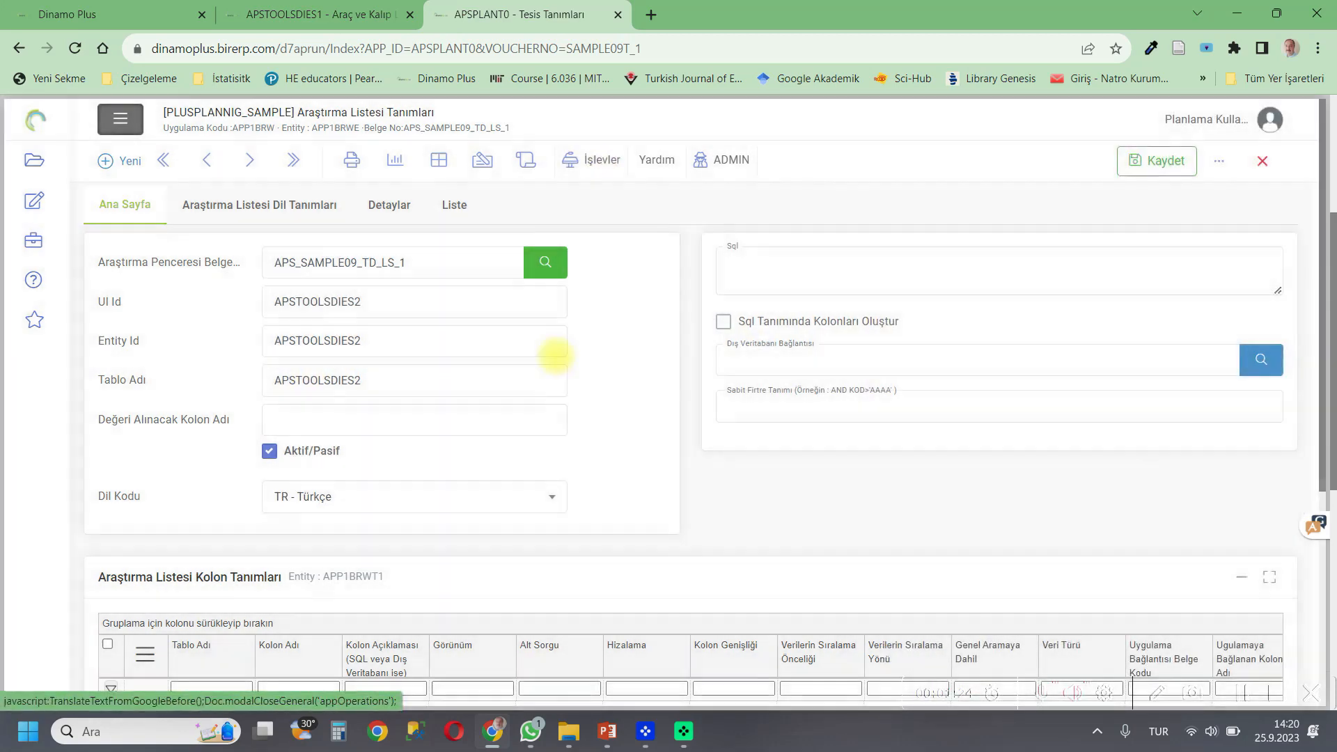
Copy the TOOLSDIES column name from the column grid and set it as the value column name.
scroll(462, 412, down, 2)
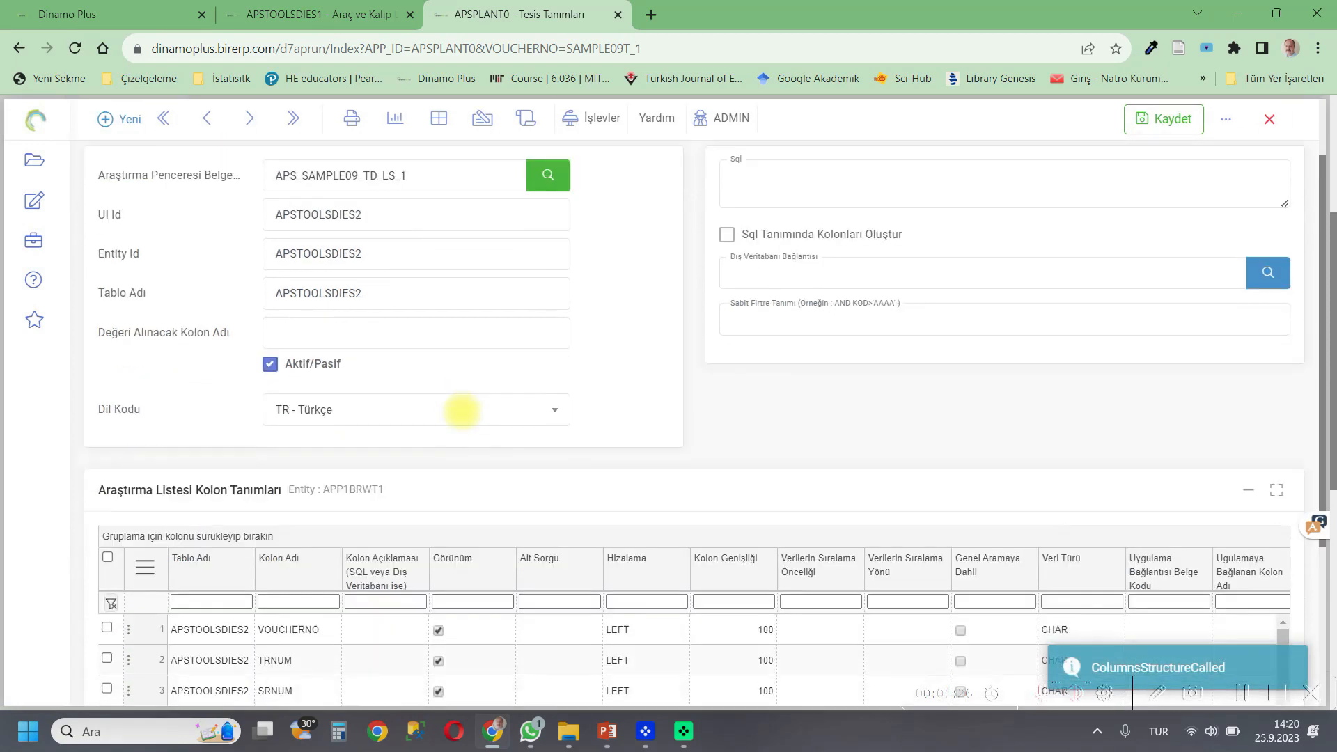
scroll(462, 412, down, 1)
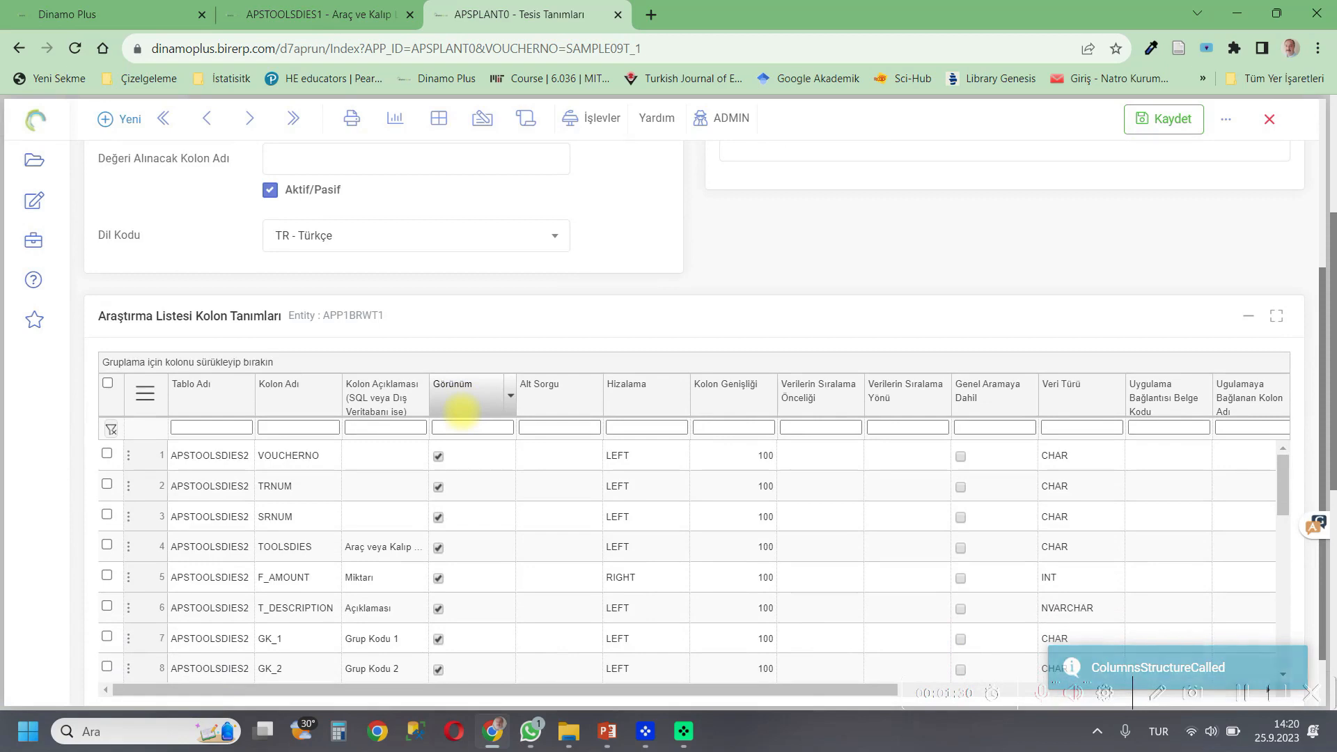
scroll(373, 469, down, 1)
click(310, 472)
drag(315, 472, 264, 472)
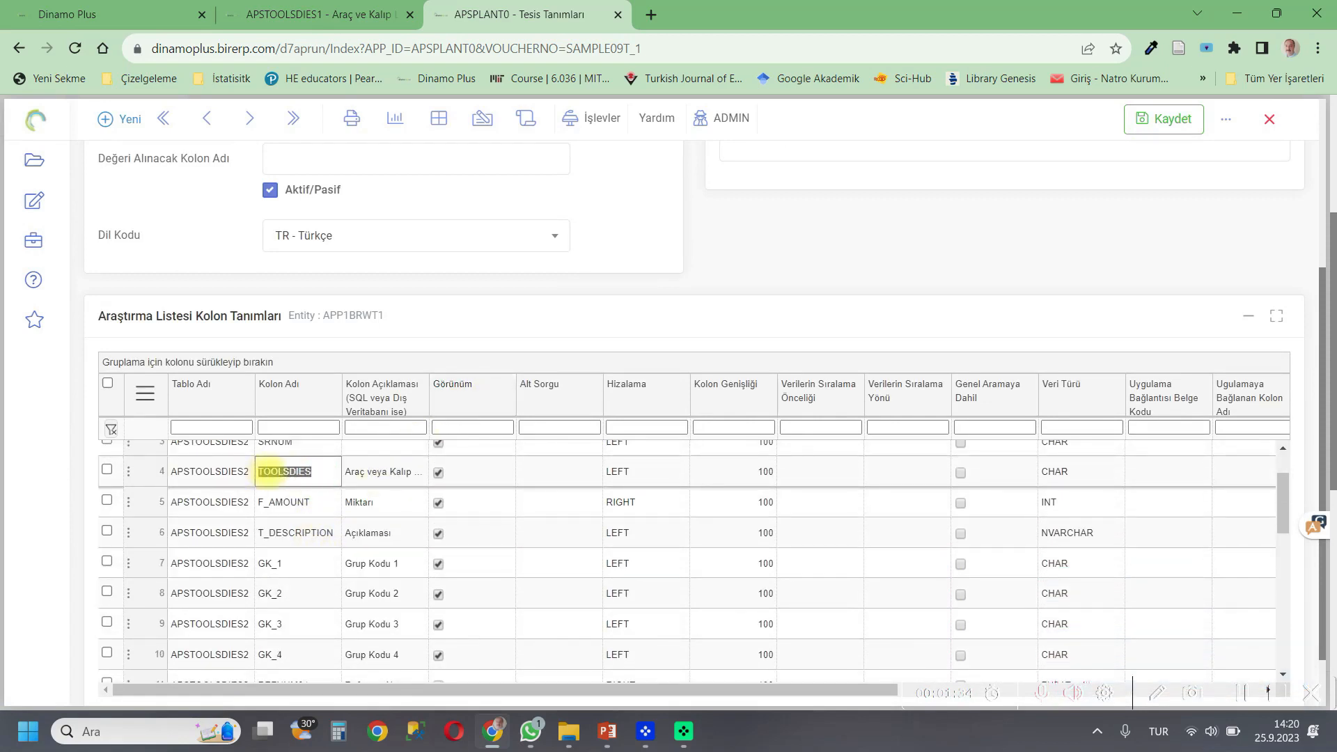
right_click(271, 472)
click(347, 197)
scroll(348, 197, up, 1)
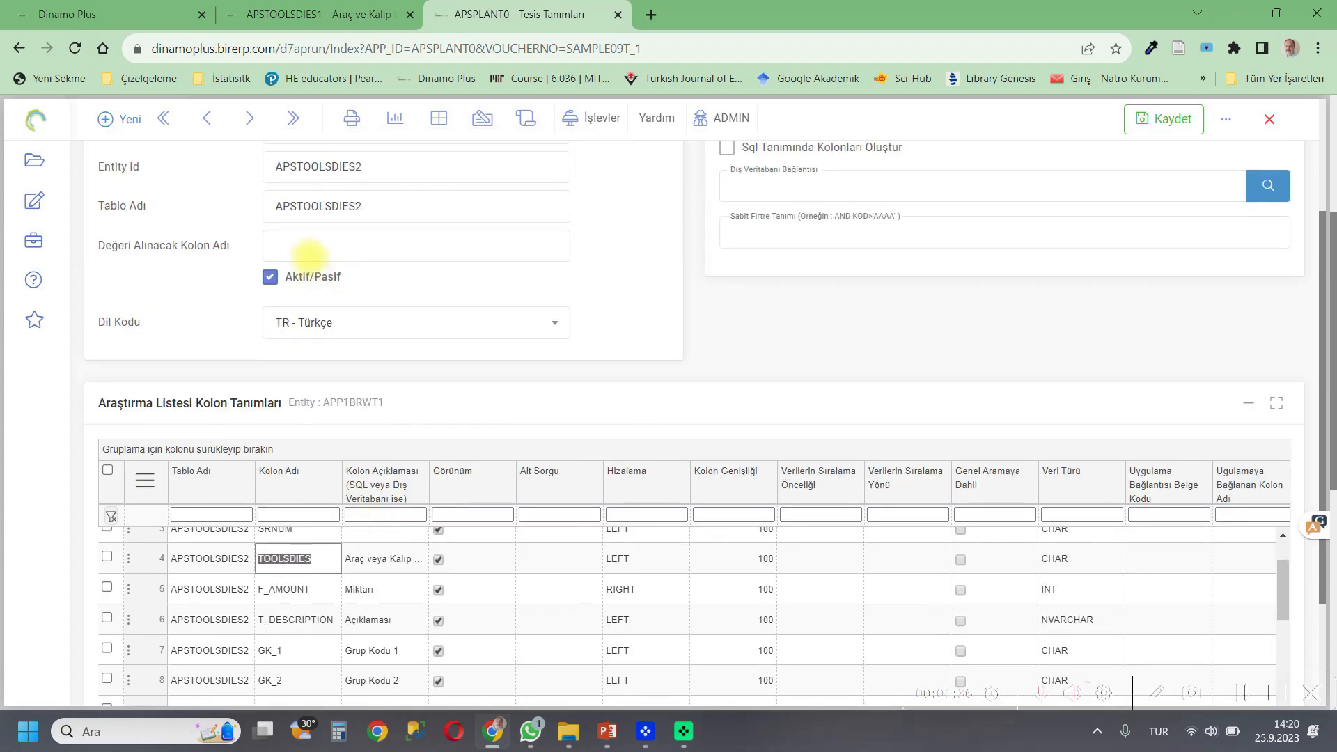
click(306, 248)
key(ctrl+v)
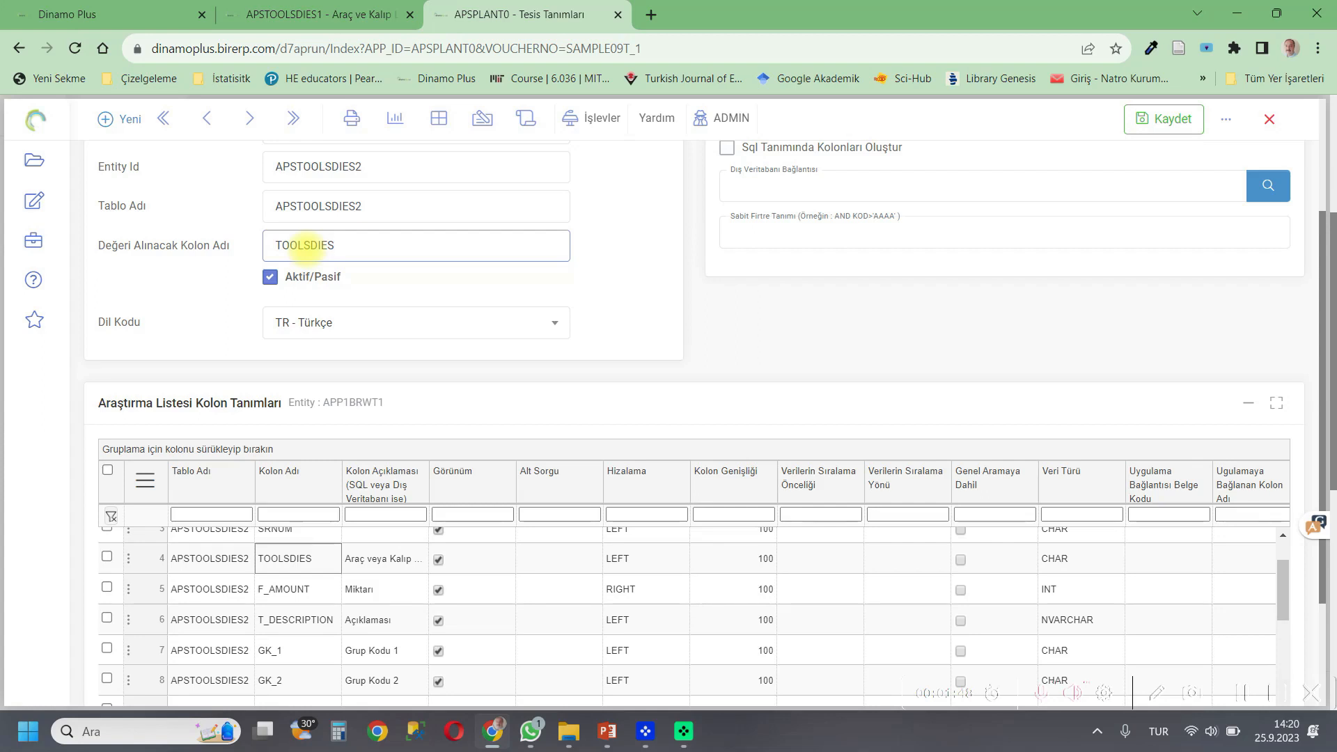
click(320, 14)
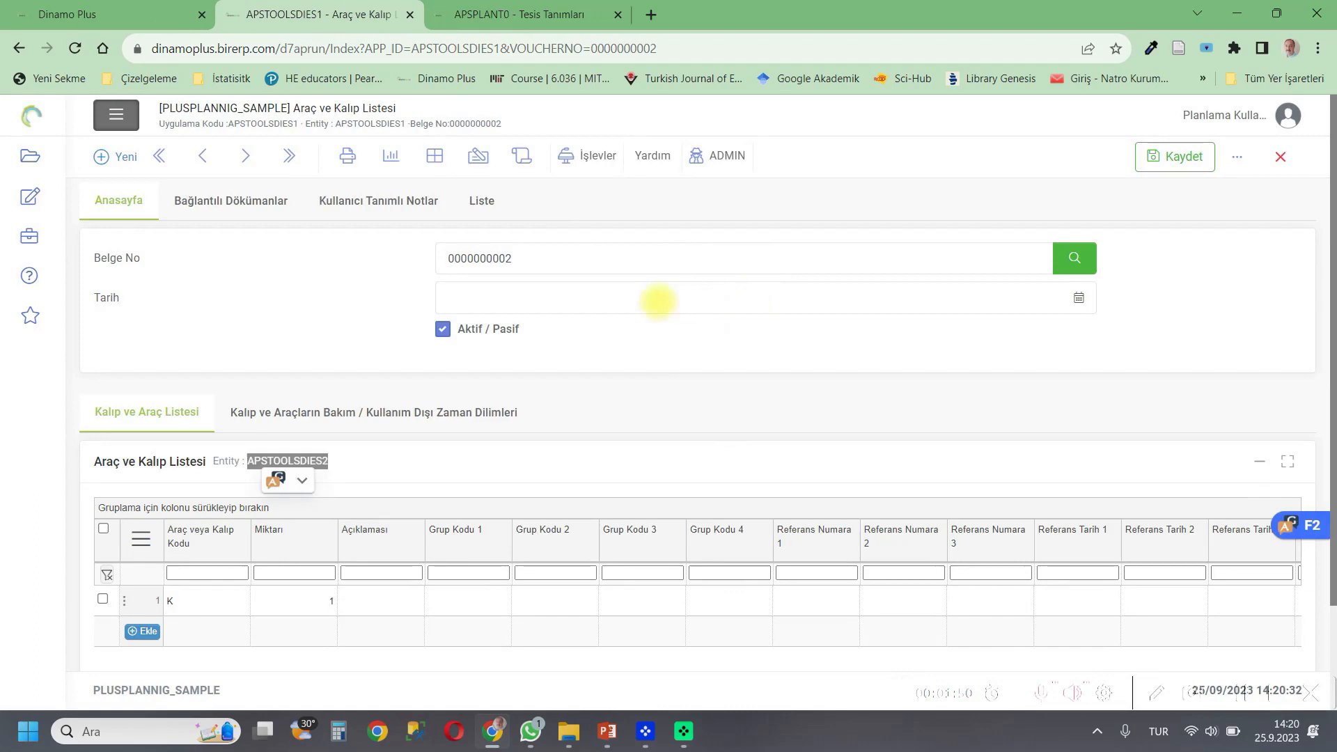
drag(512, 258, 441, 256)
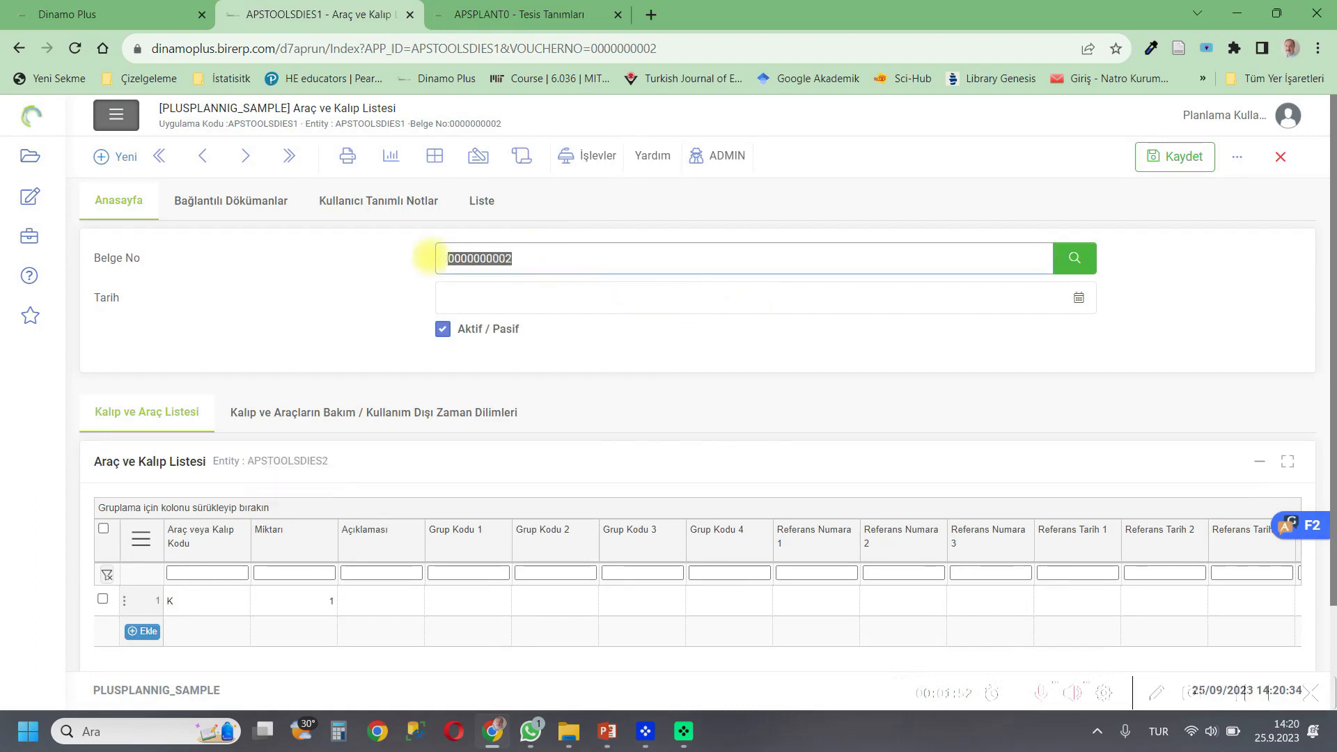
click(470, 9)
click(801, 229)
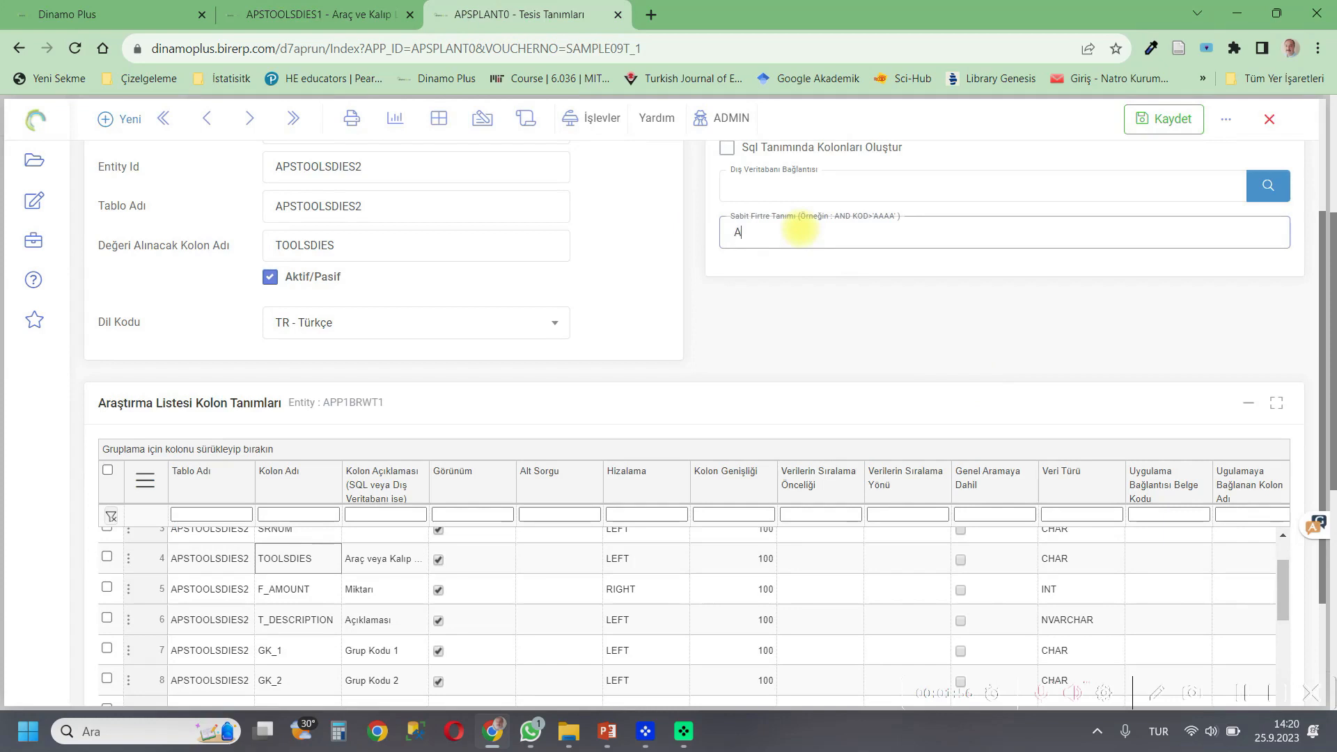
text(AND VOUCHERNO=')
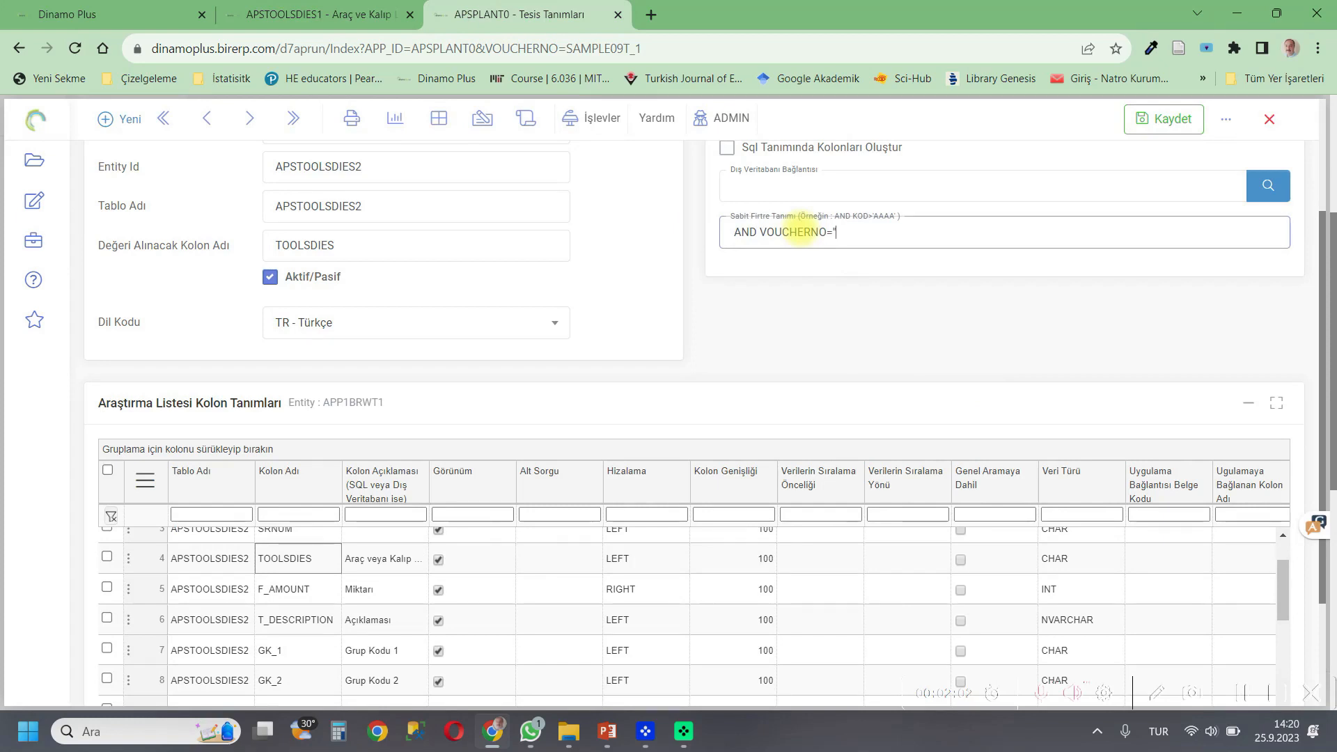
key(ctrl+v)
text(')
scroll(808, 265, up, 3)
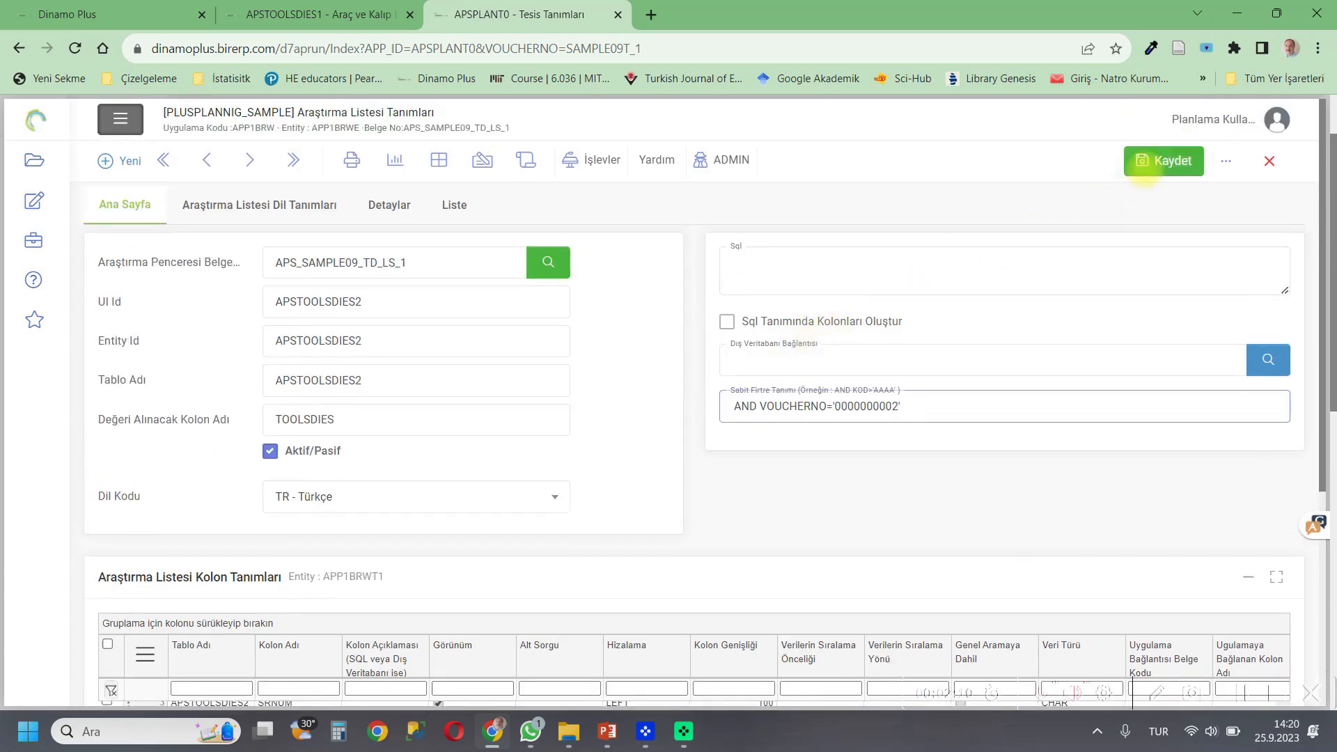
click(1146, 167)
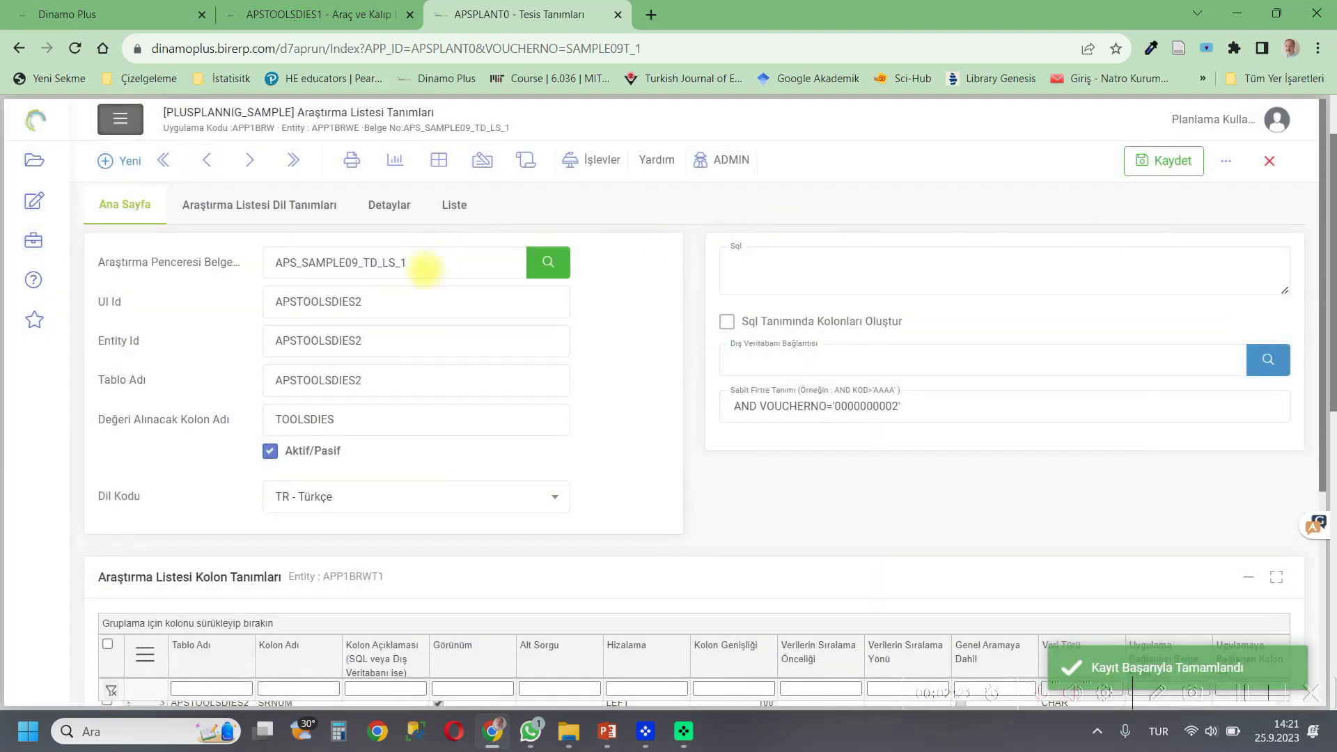
Copy the search list code APS_SAMPLE09_TD_LS_1 and close the search list definition.
drag(427, 269, 242, 276)
right_click(300, 263)
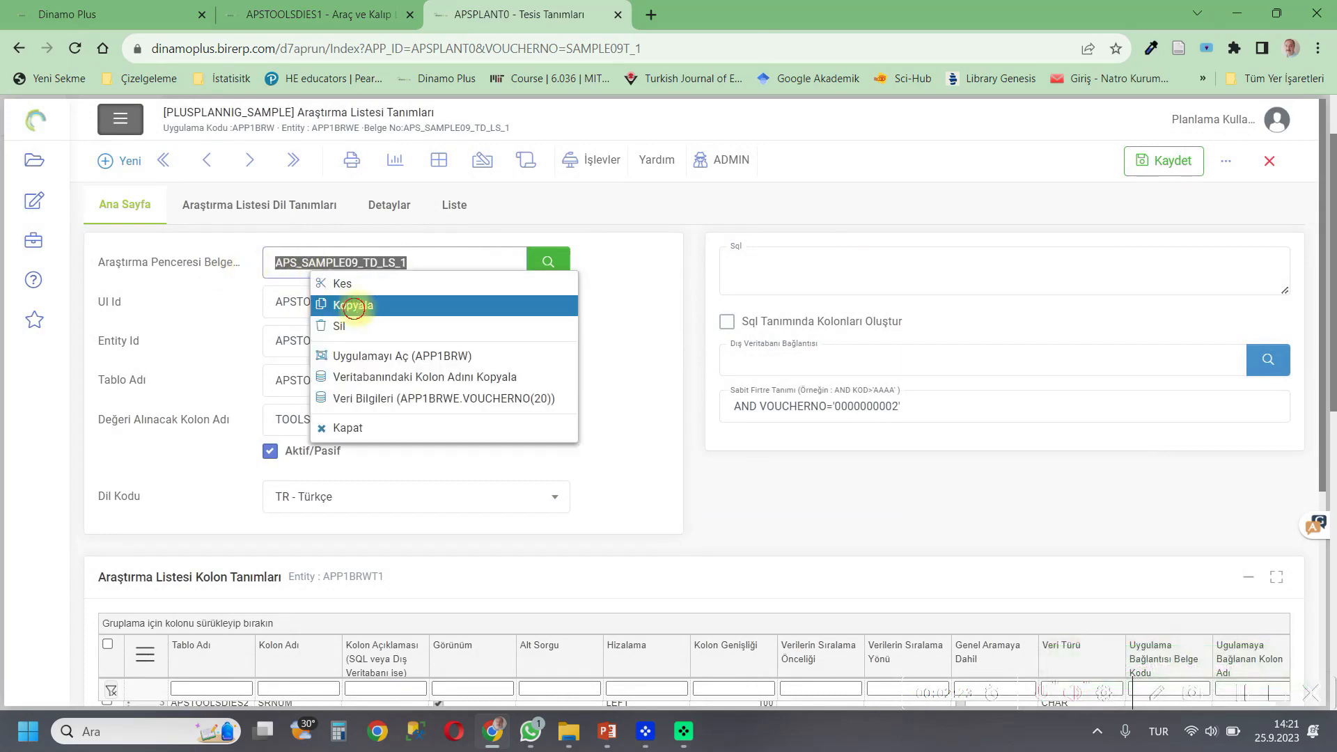
click(349, 301)
click(1269, 161)
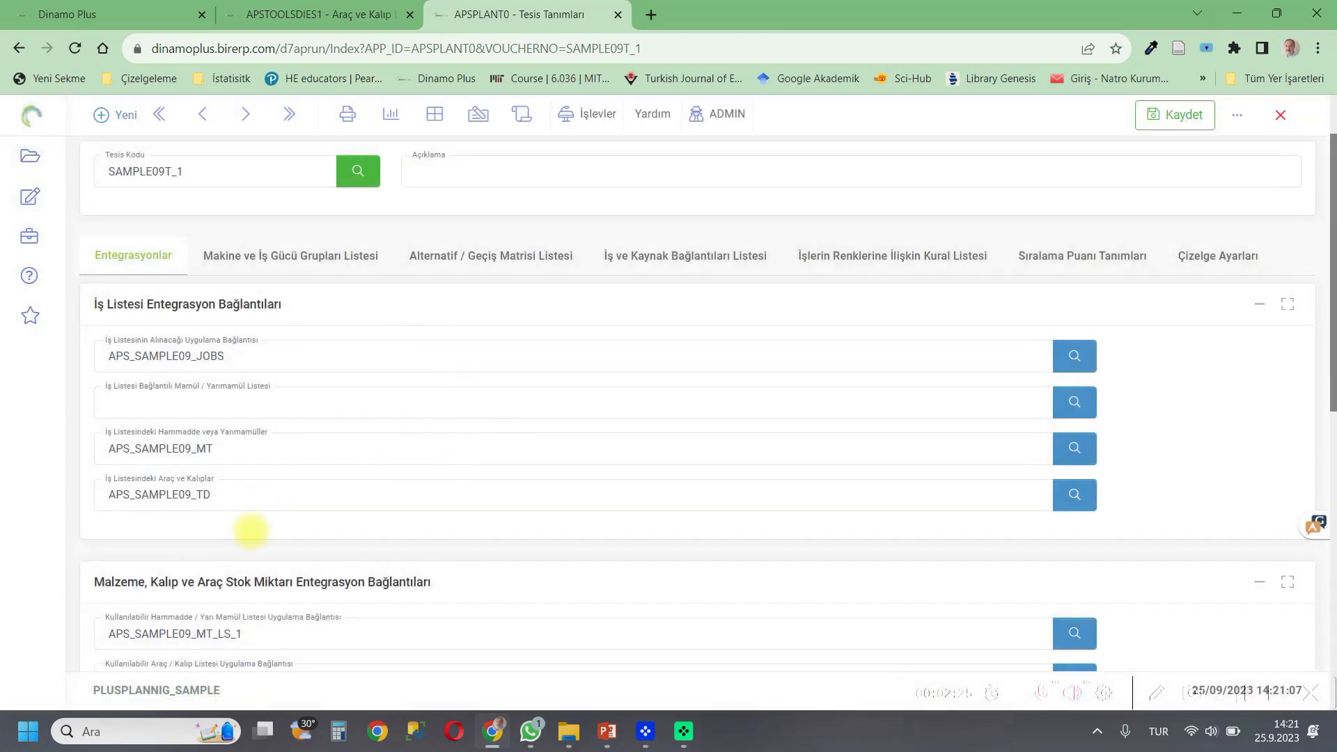
Link the search list APS_SAMPLE09_TD_LS_1 as the facility's available tool/mould list application connection.
scroll(258, 526, down, 1)
scroll(260, 523, down, 1)
click(234, 509)
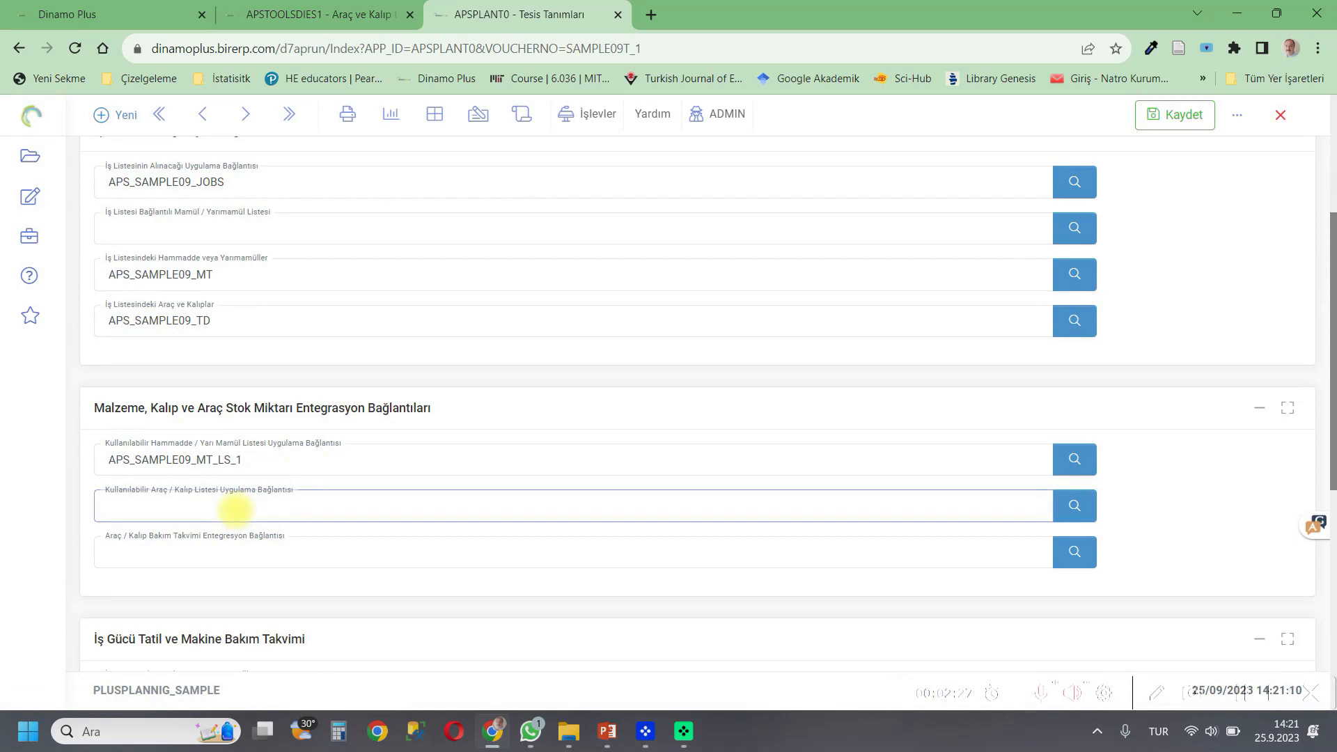
key(ctrl+v)
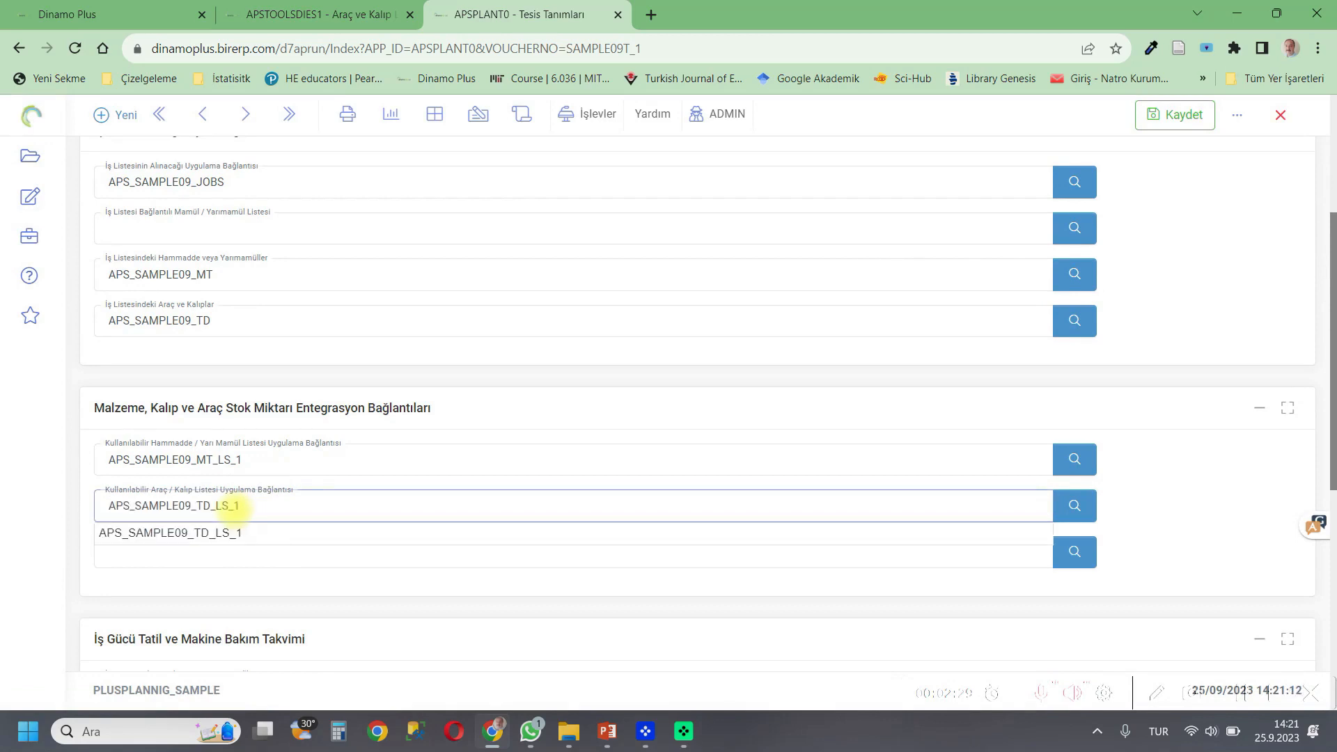
click(223, 552)
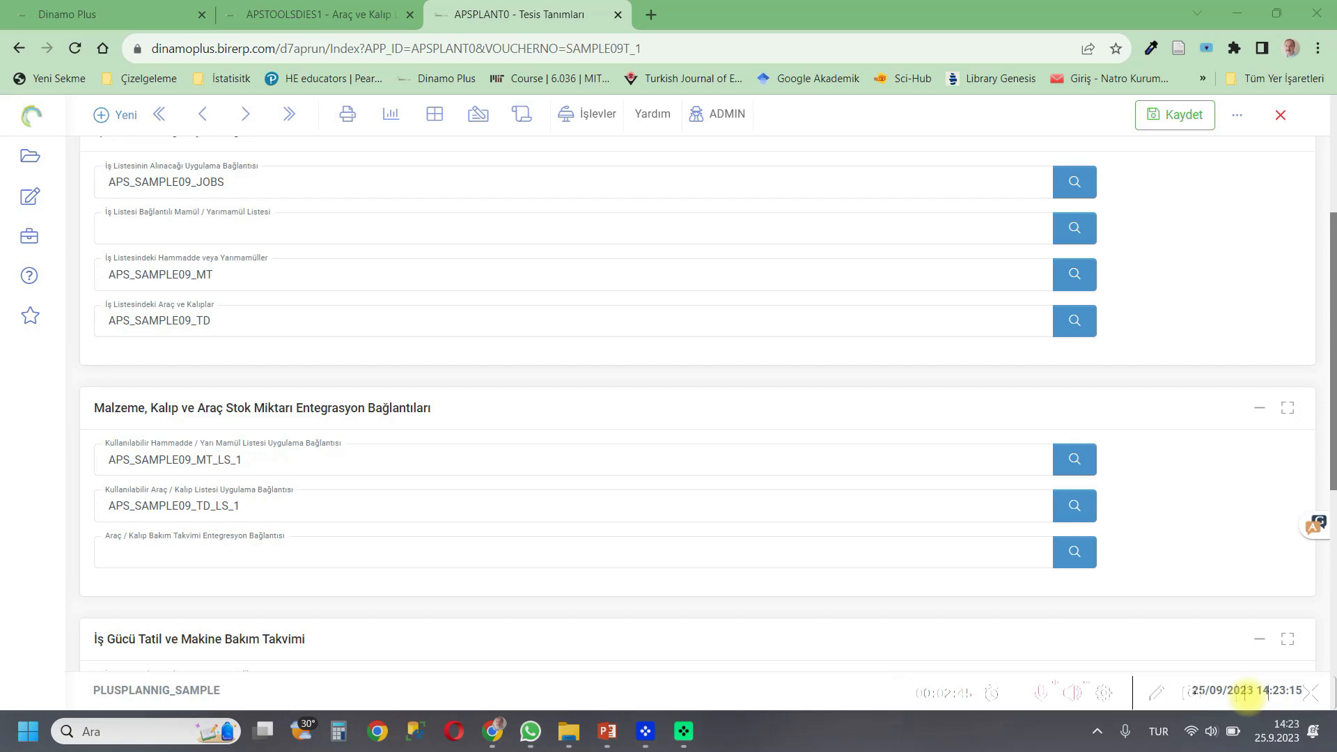
Open the search list application from the tool/mould maintenance calendar field and create a new search list APS_SAMPLE09_TD_CL_1.
click(207, 562)
right_click(208, 556)
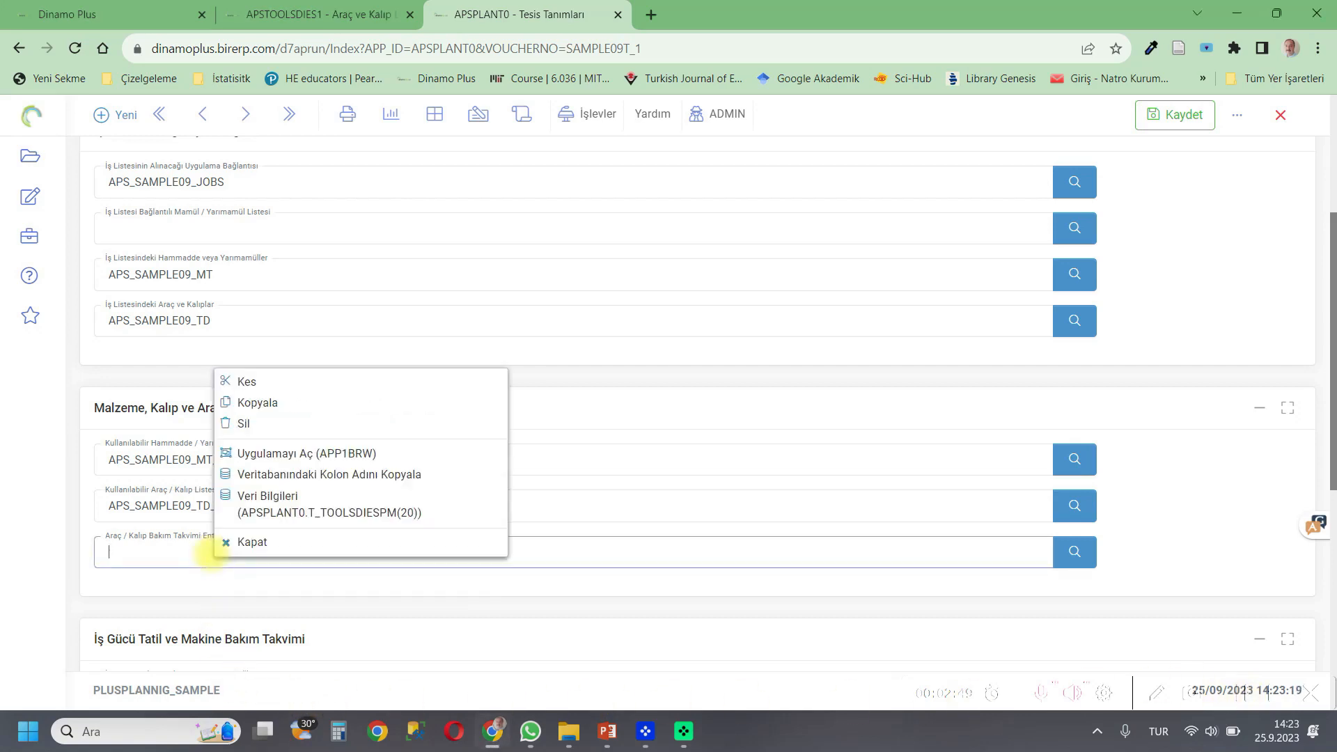
click(276, 448)
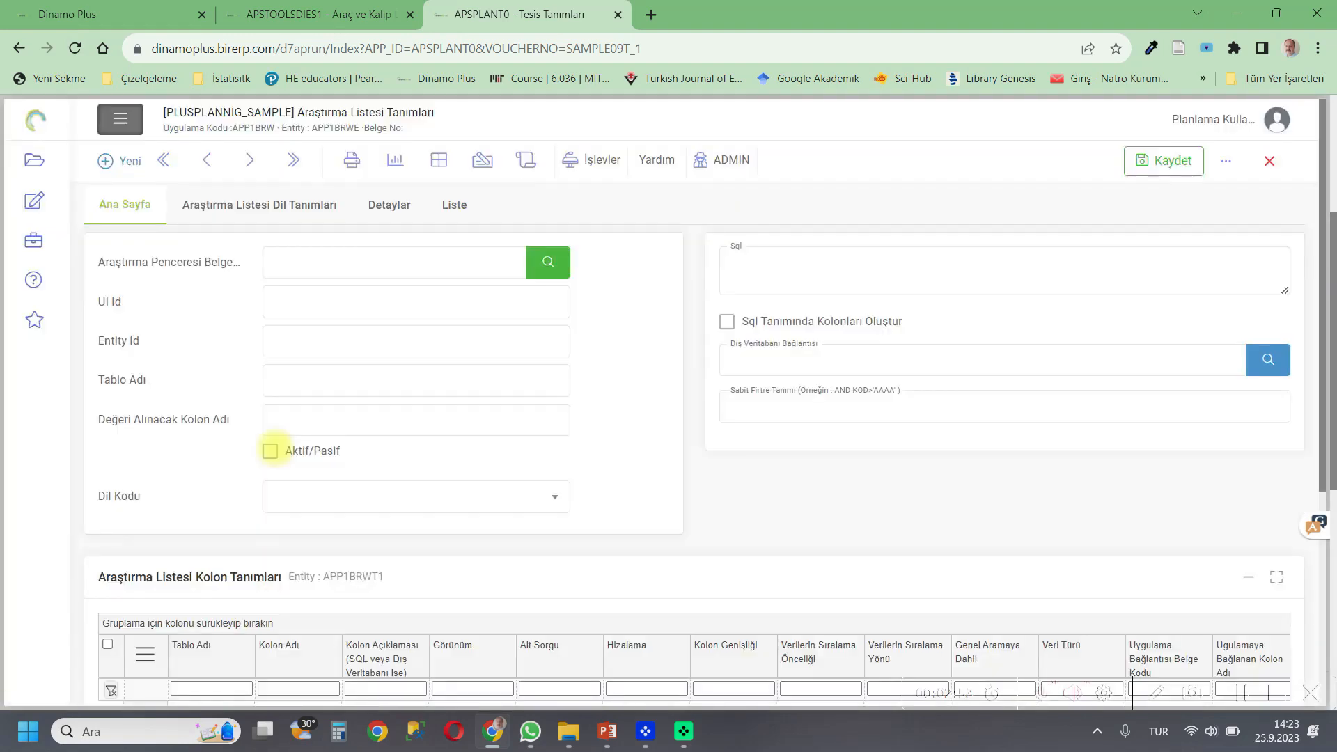
click(326, 261)
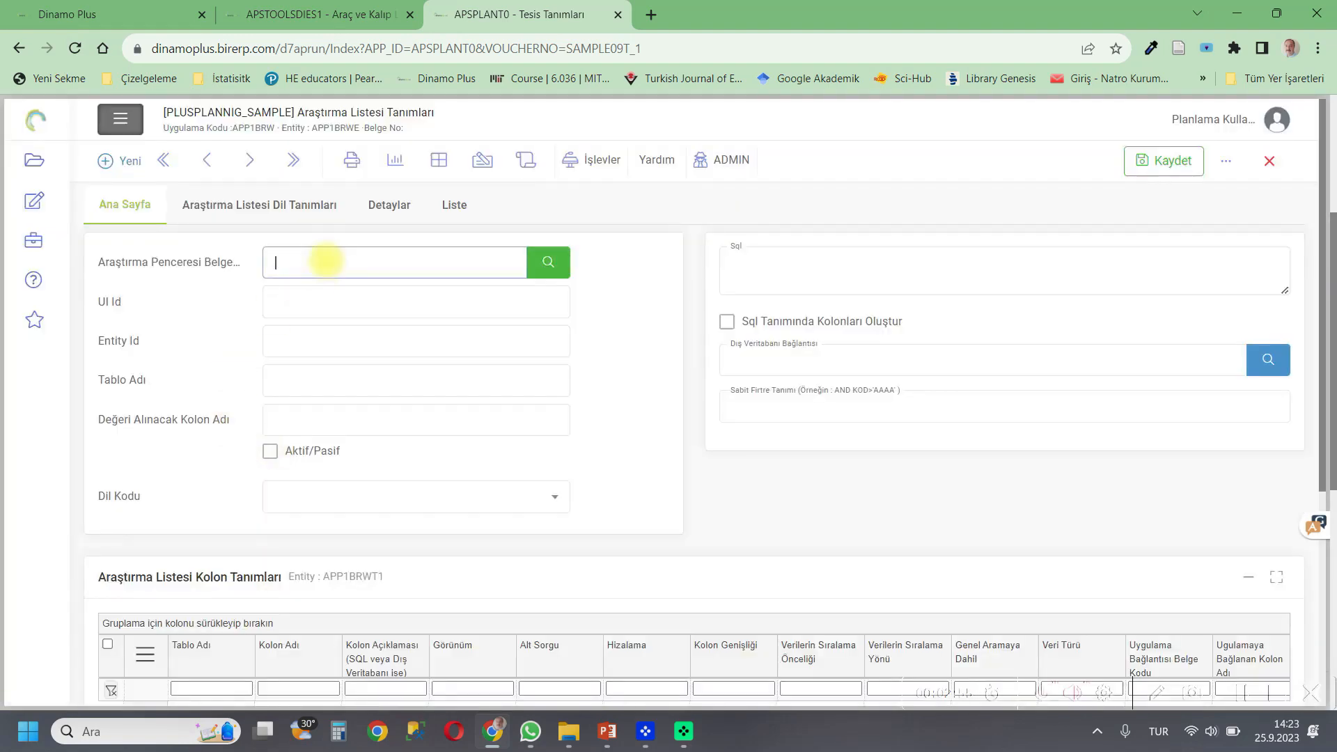
text(APS_)
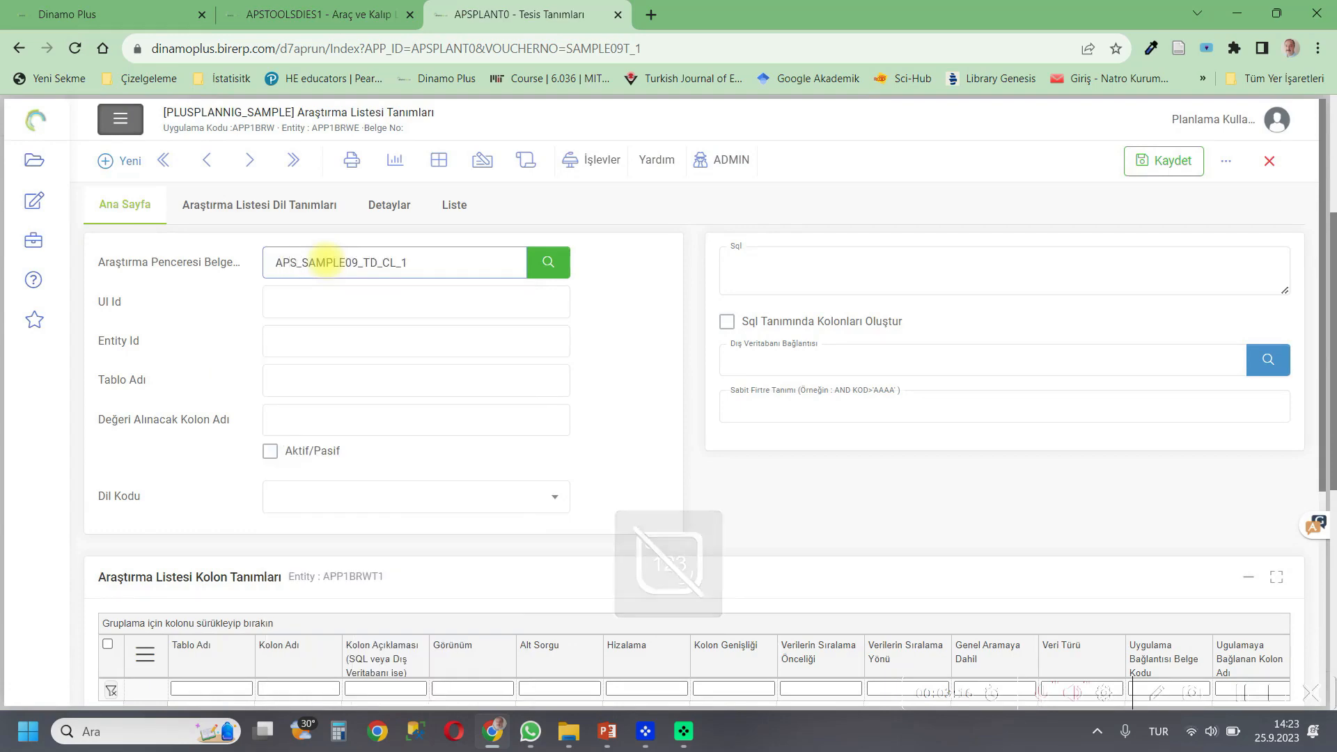
key(Return)
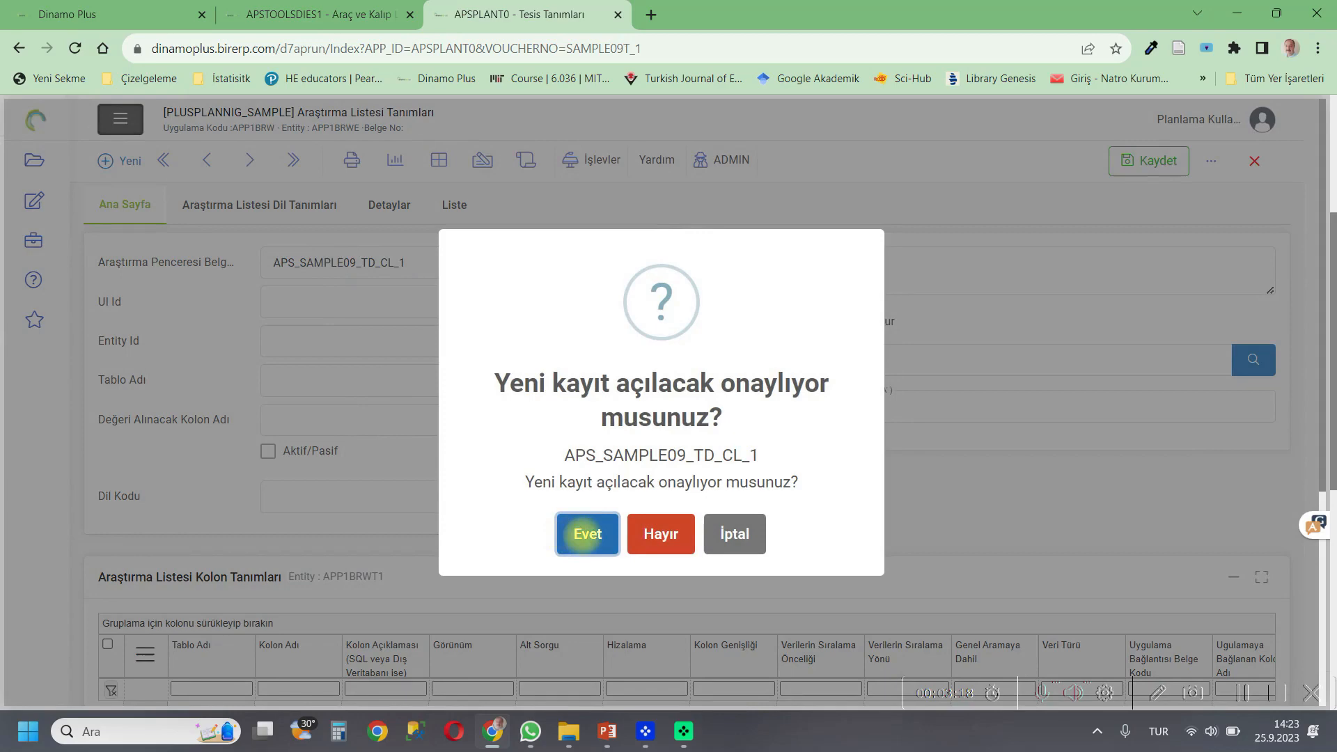
click(587, 535)
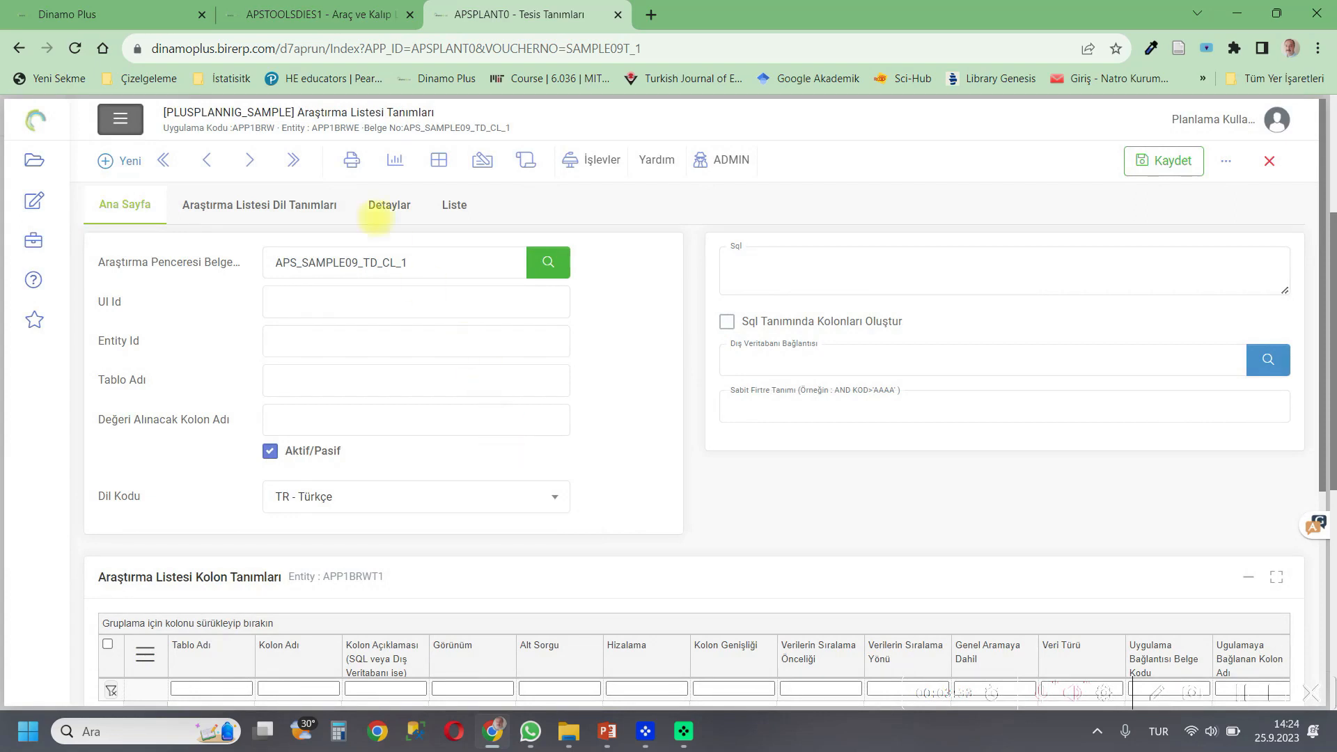
Copy the entity name APSTOOLSDIES3 from the tool and mould maintenance / downtime periods tab.
click(317, 14)
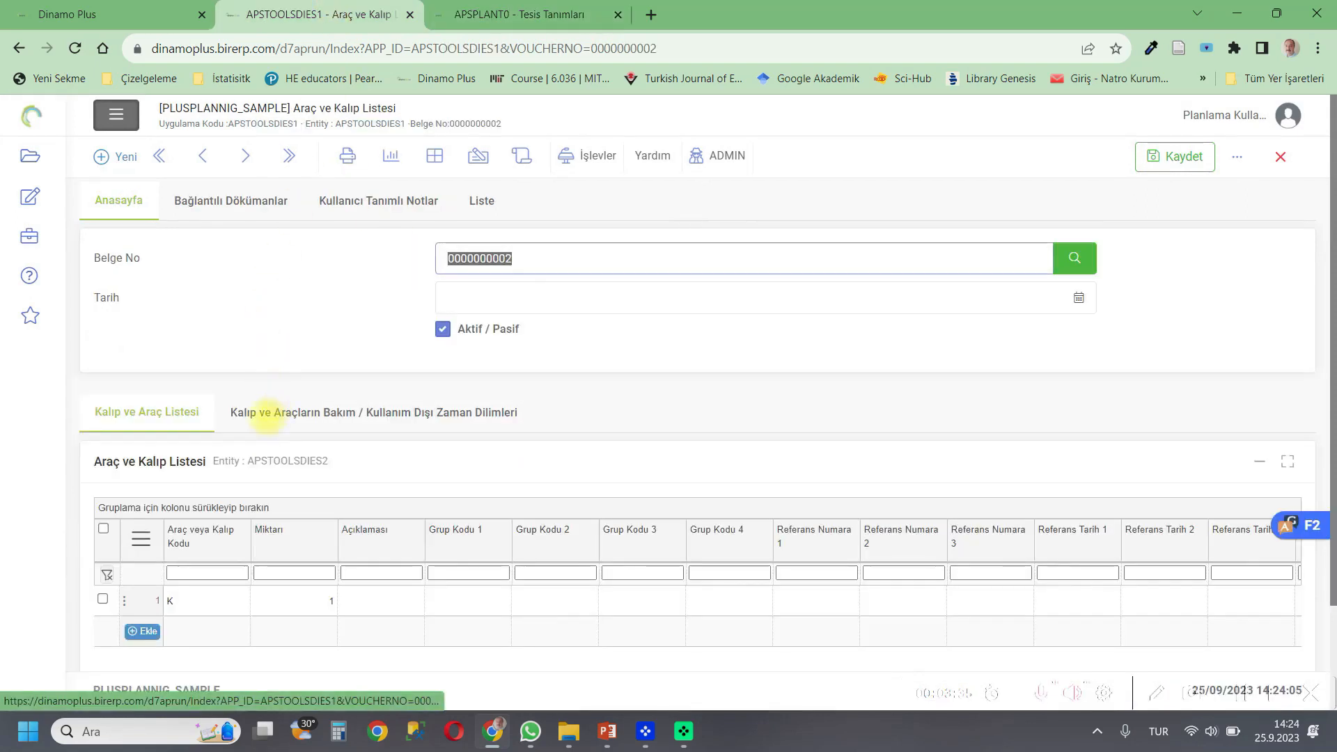
click(279, 412)
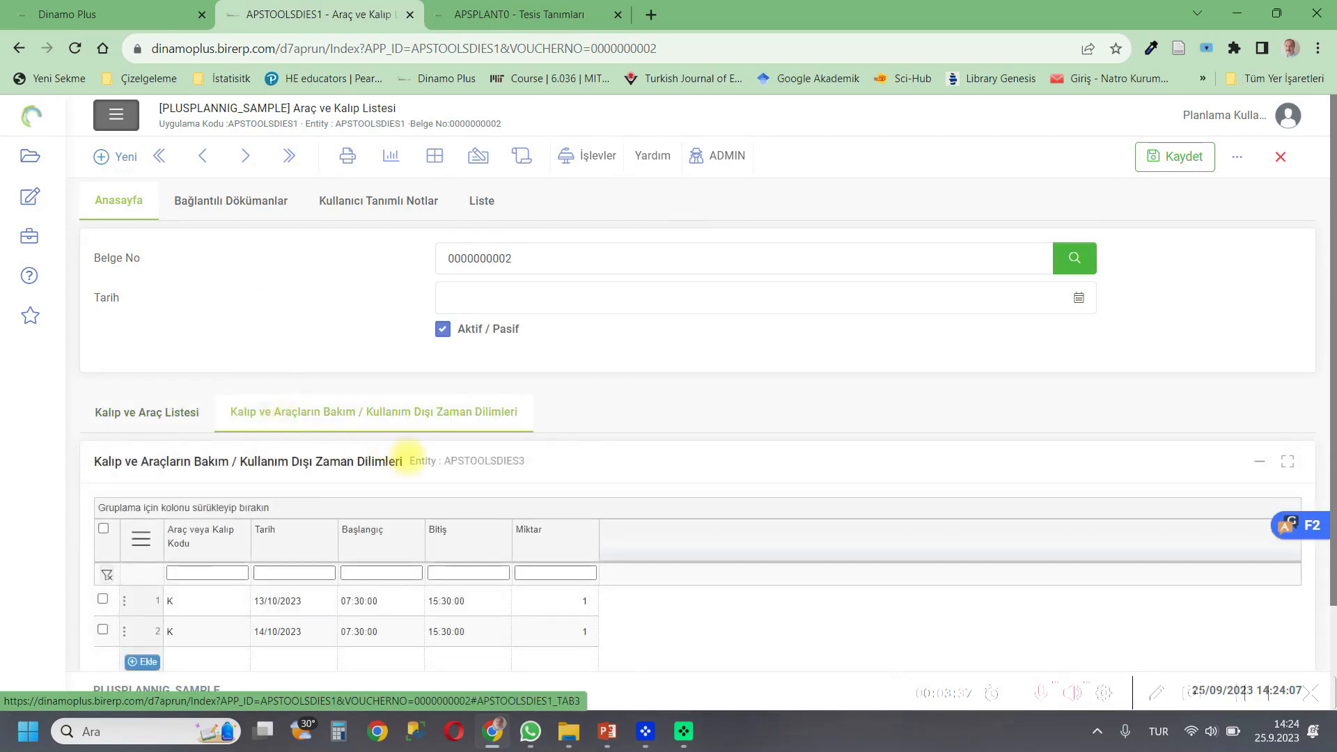
drag(446, 461, 526, 461)
right_click(506, 471)
click(545, 481)
Enter APSTOOLSDIES3 as the UI Id, Entity Id and table name of the new search list.
click(515, 14)
click(338, 305)
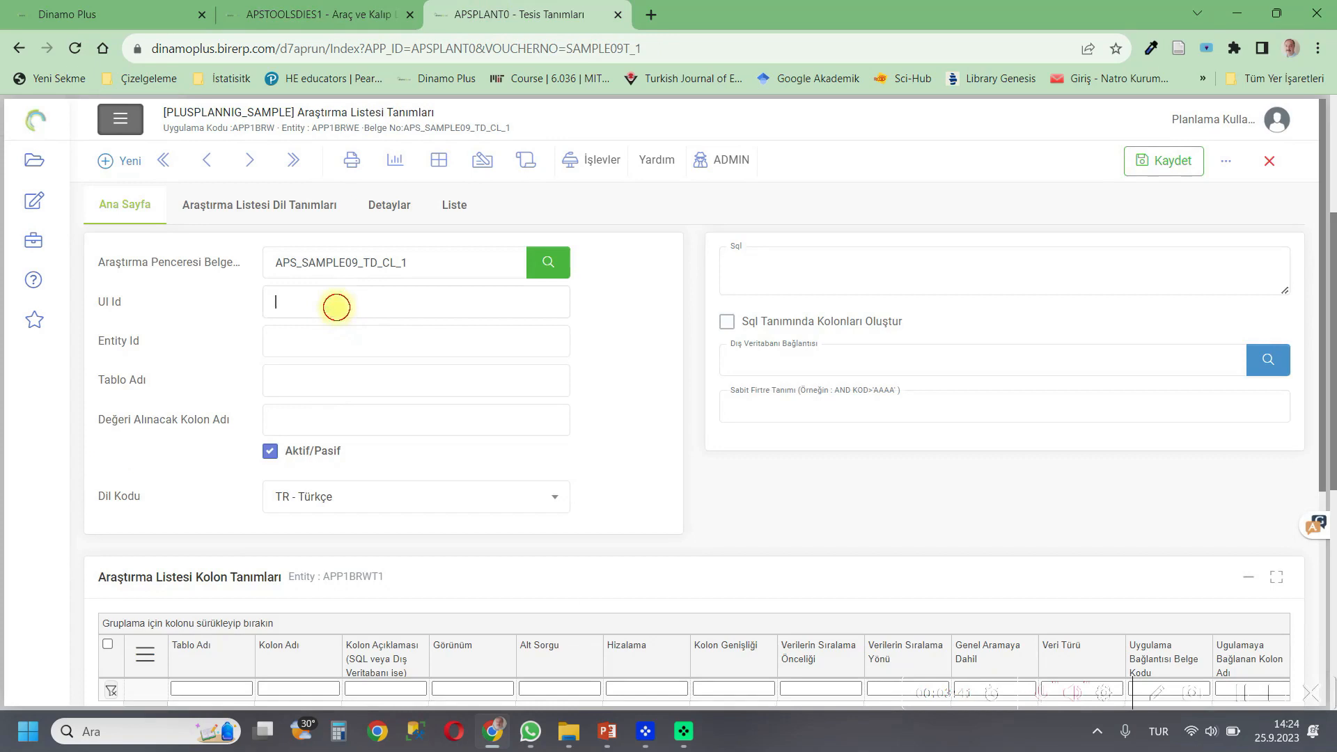
key(ctrl+v)
click(329, 337)
key(ctrl+v)
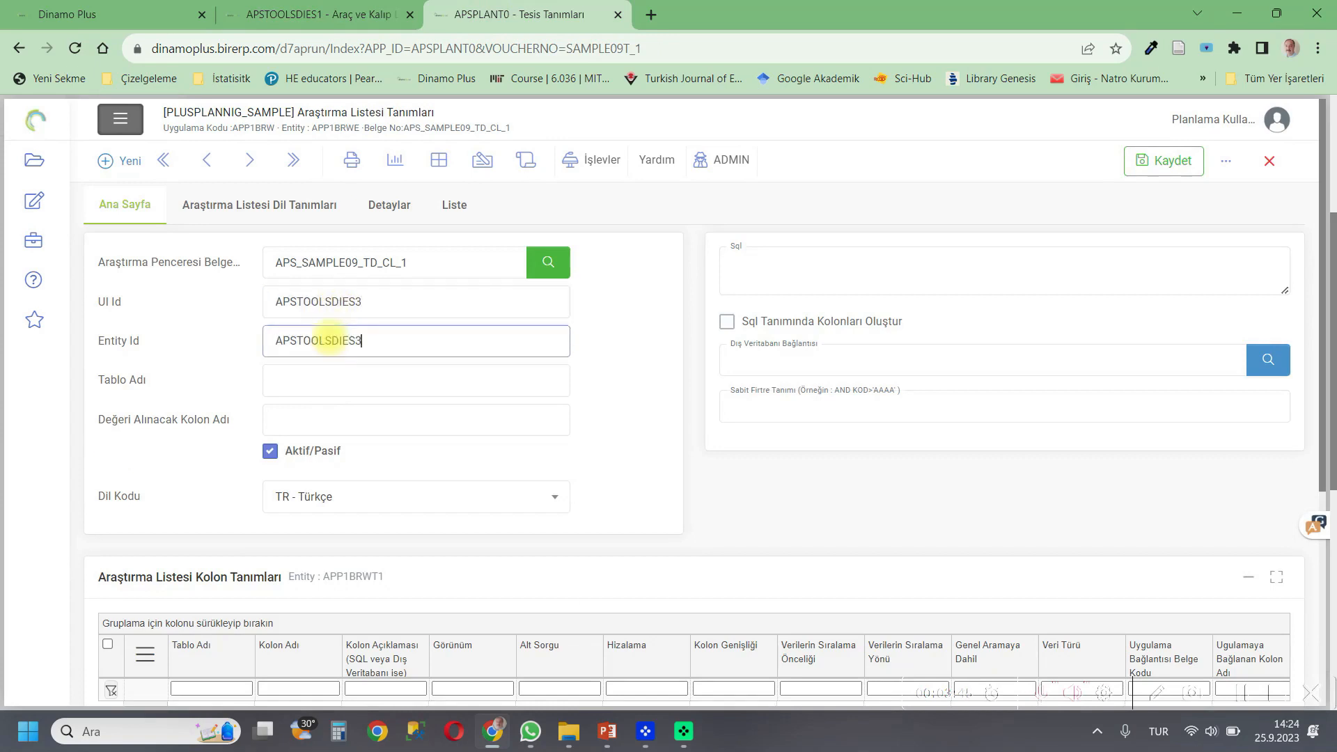
click(331, 379)
key(ctrl+v)
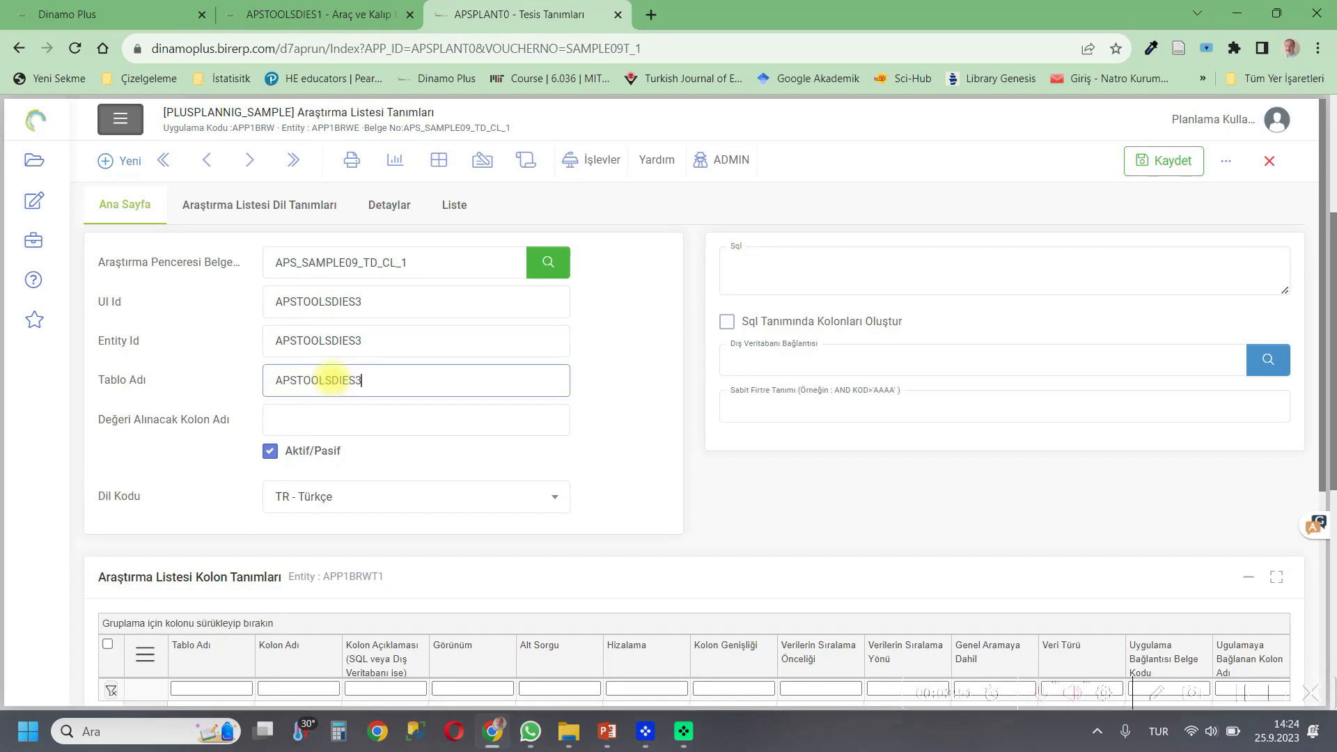
Load the search list column definitions from the entity.
click(599, 160)
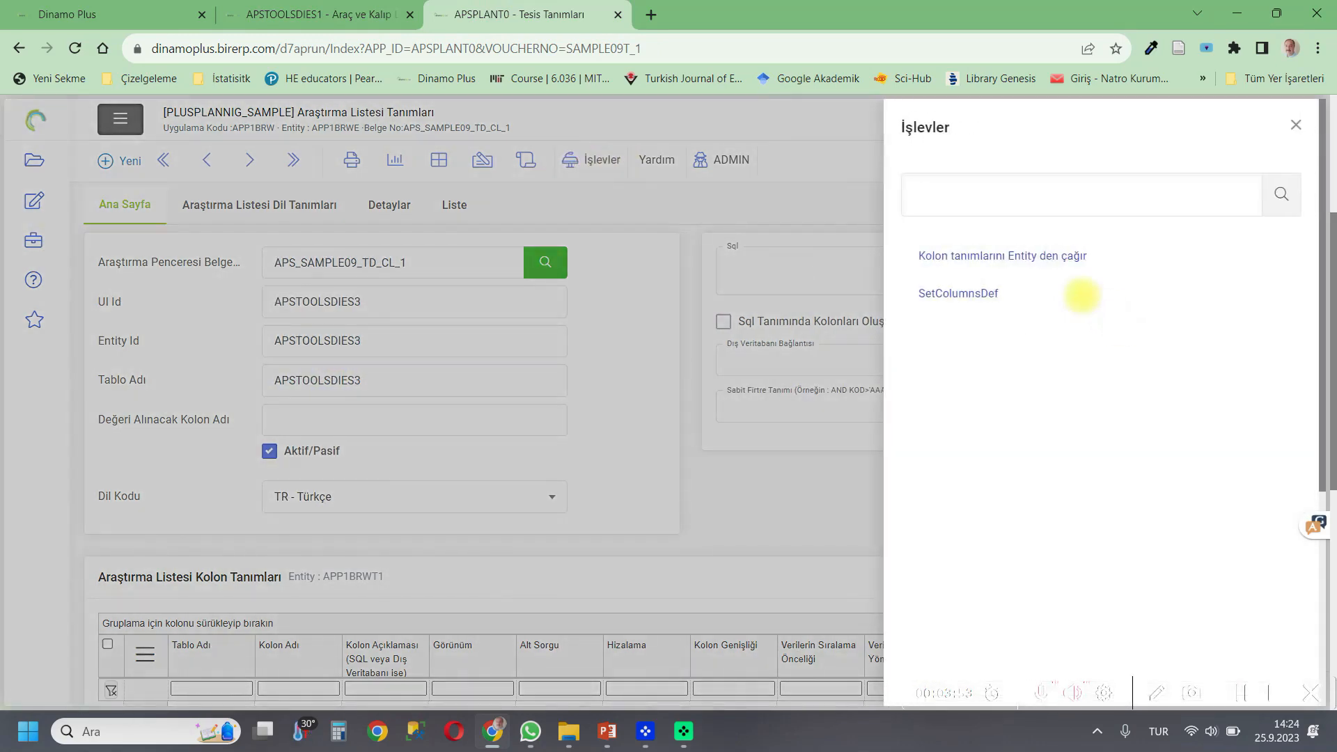
click(1040, 257)
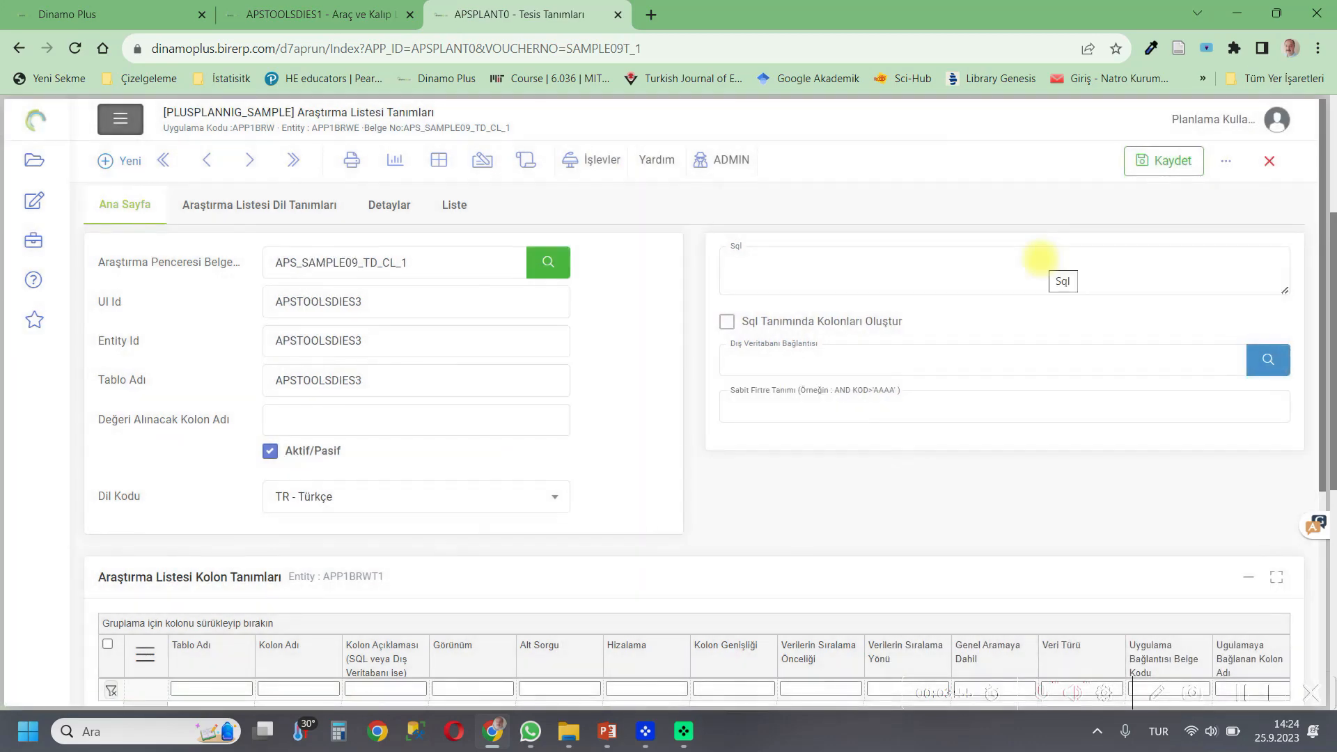
scroll(636, 433, down, 5)
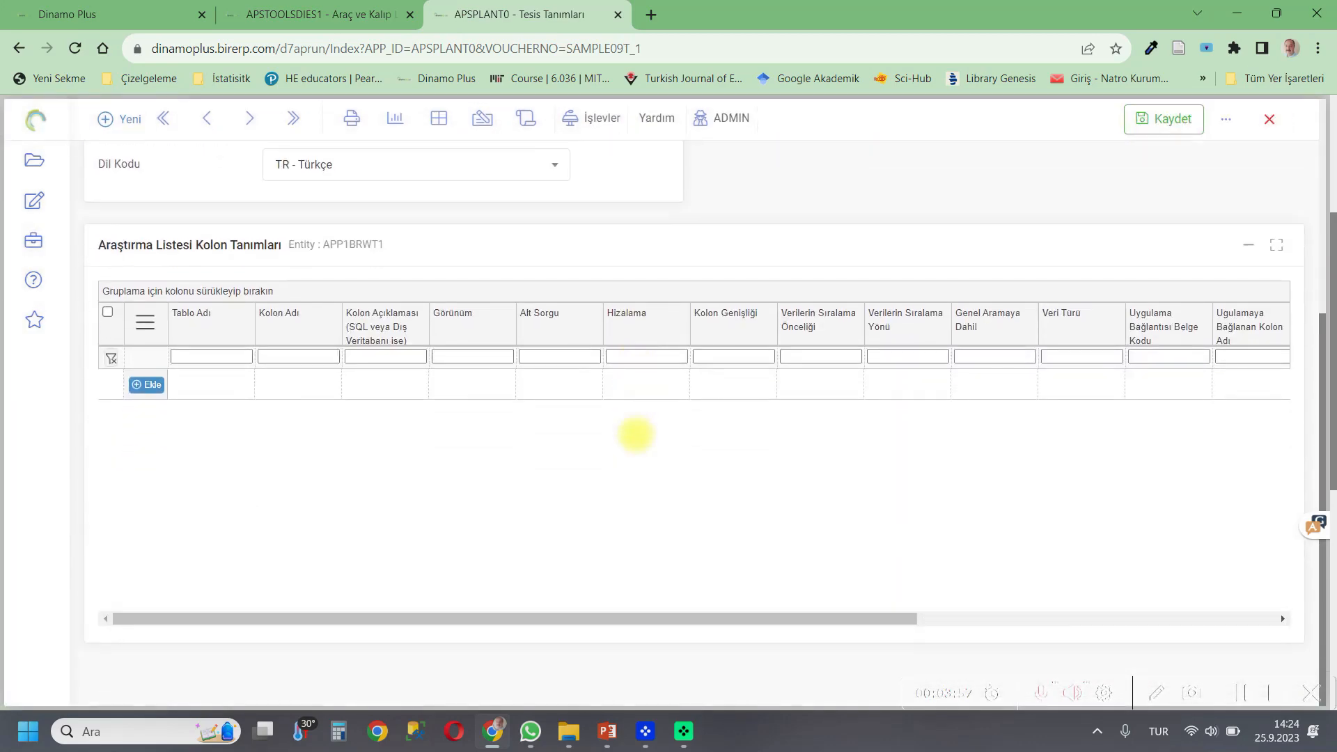
scroll(562, 412, down, 4)
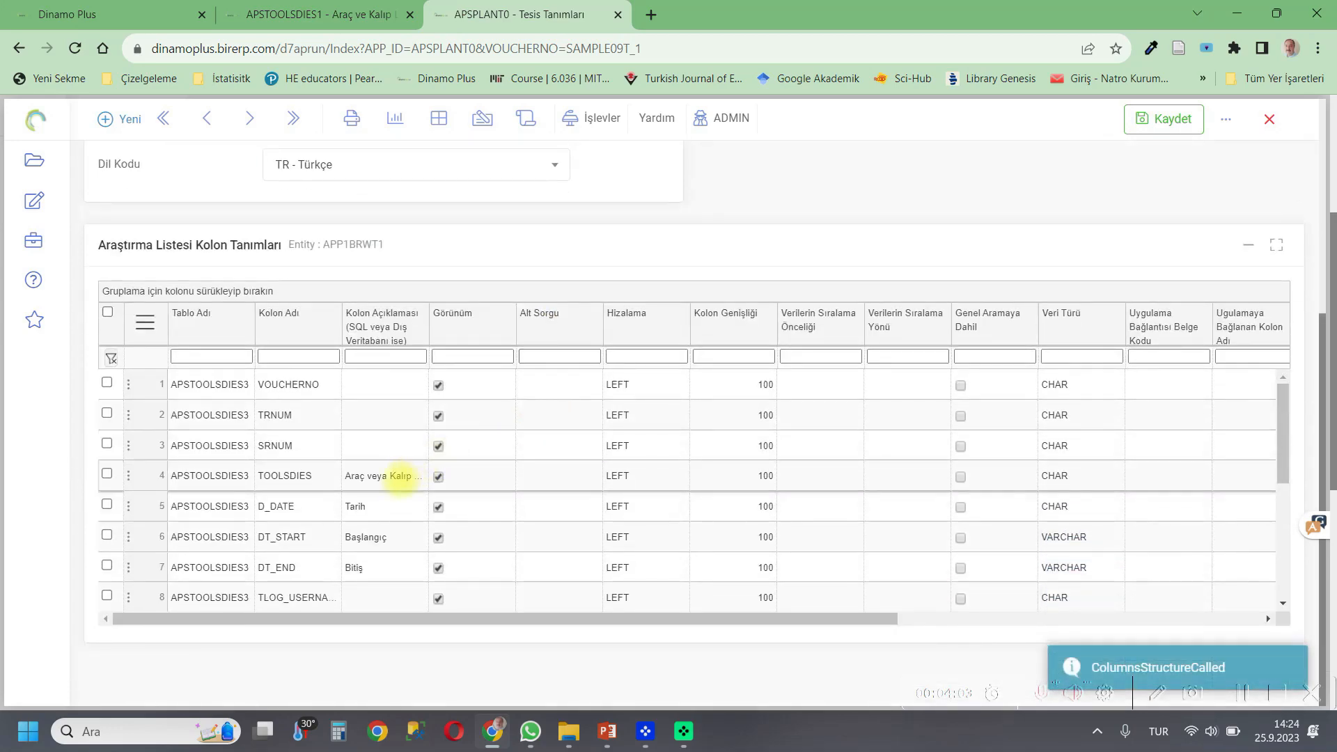
Copy the TOOLSDIES column name from the column grid and paste it as the value column name.
click(307, 477)
double_click(314, 477)
right_click(269, 476)
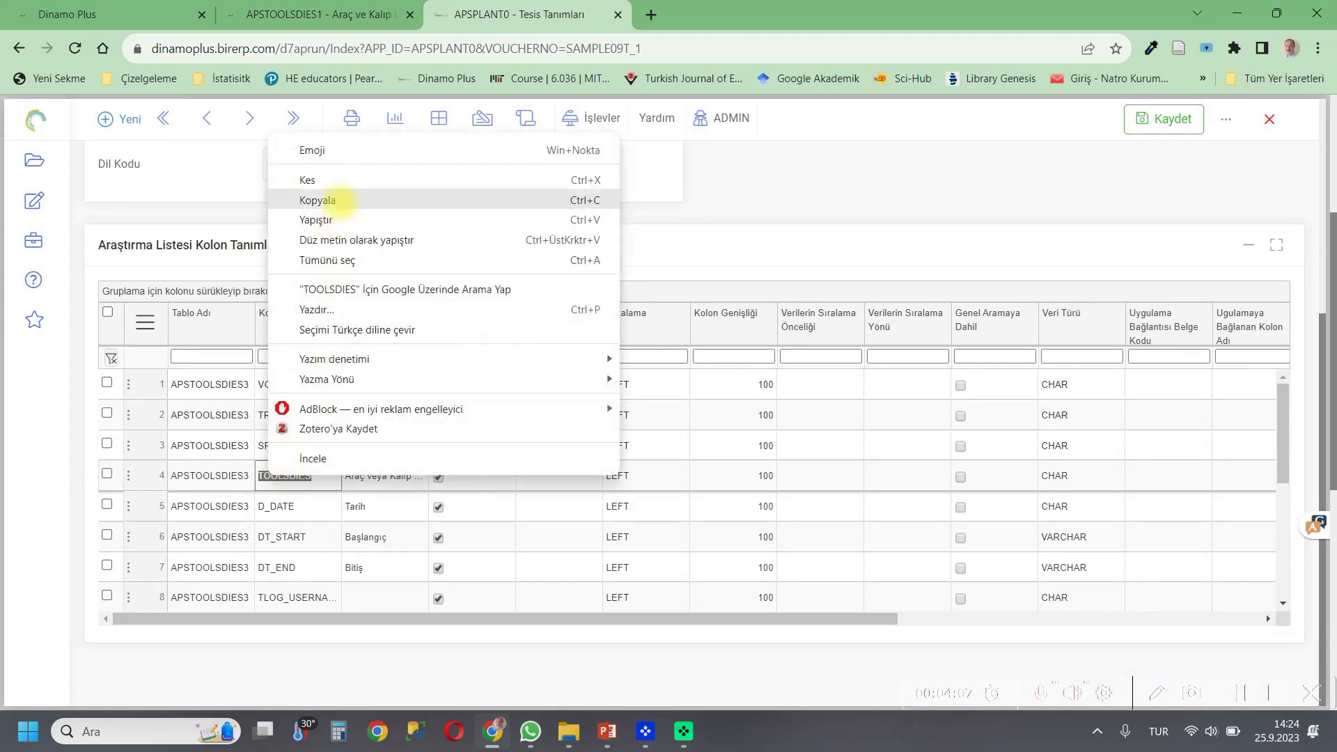
click(341, 201)
scroll(531, 268, up, 4)
click(308, 352)
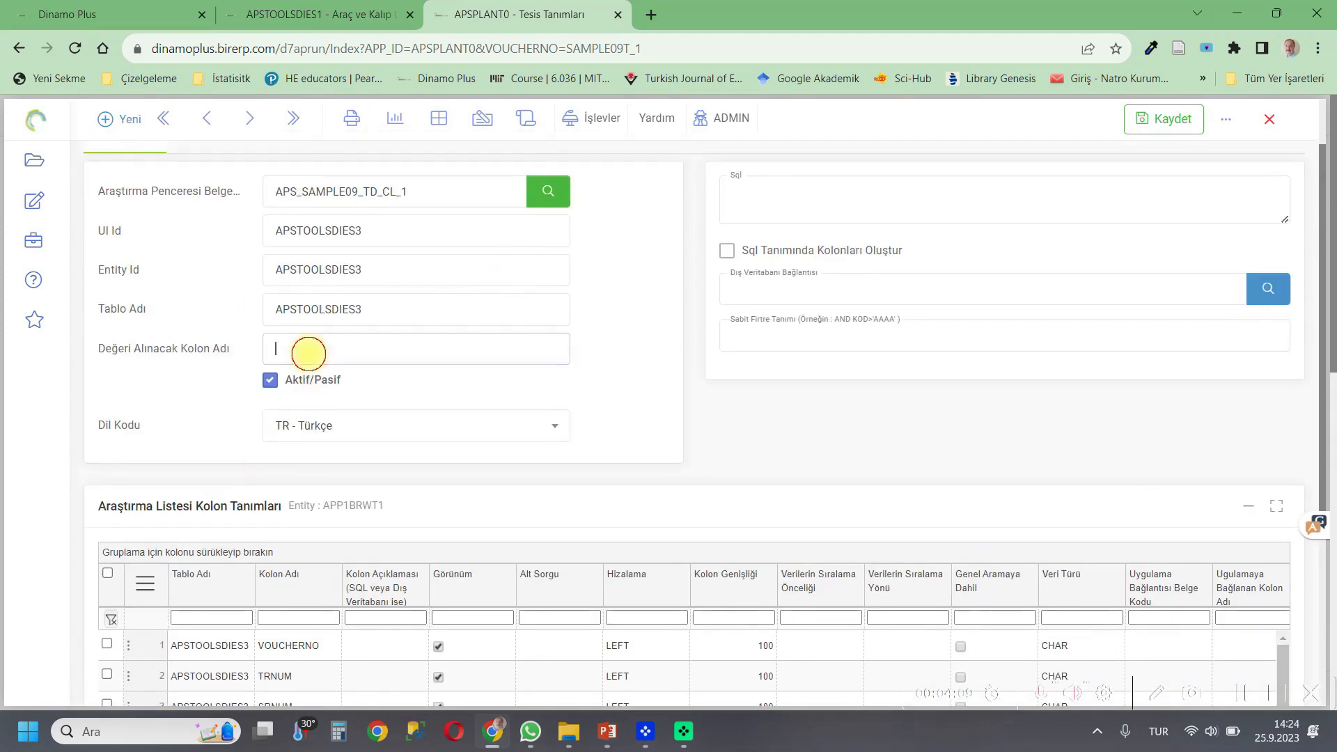
key(ctrl+v)
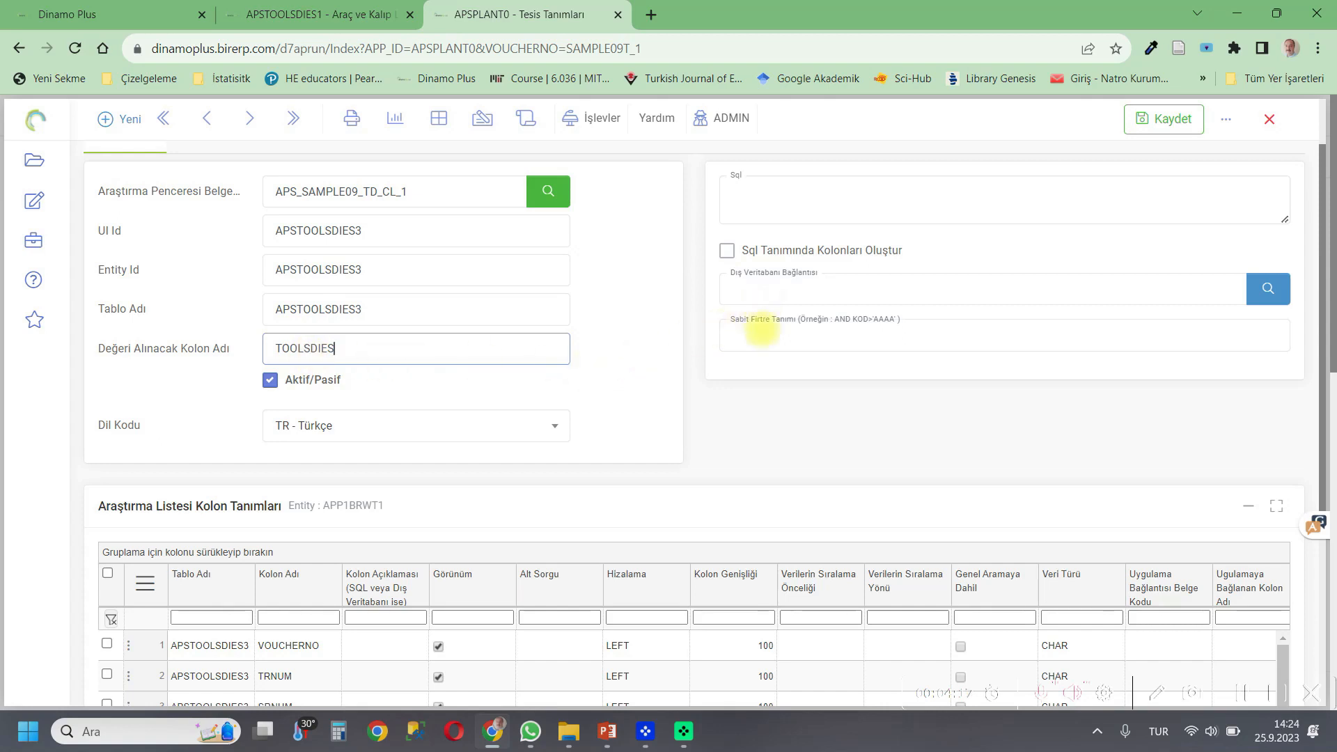
click(762, 330)
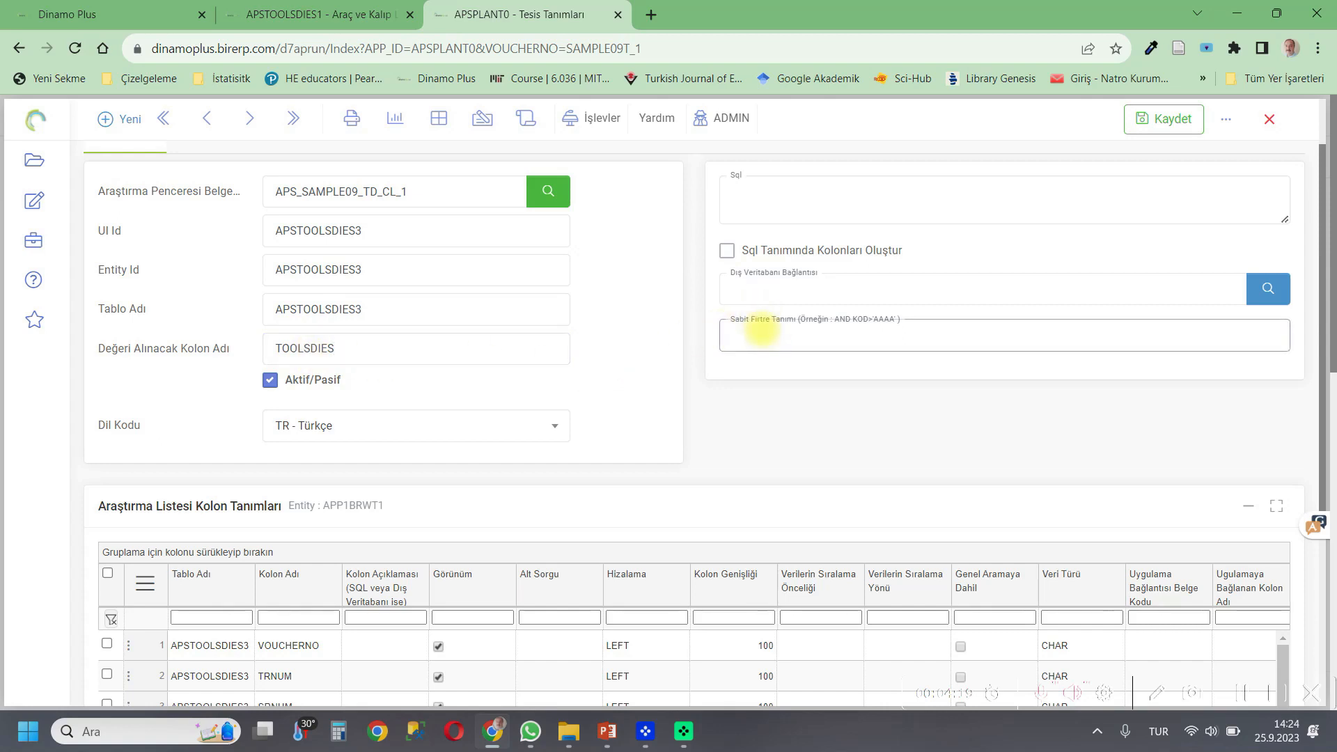
text(AND VOUCHERNO=)
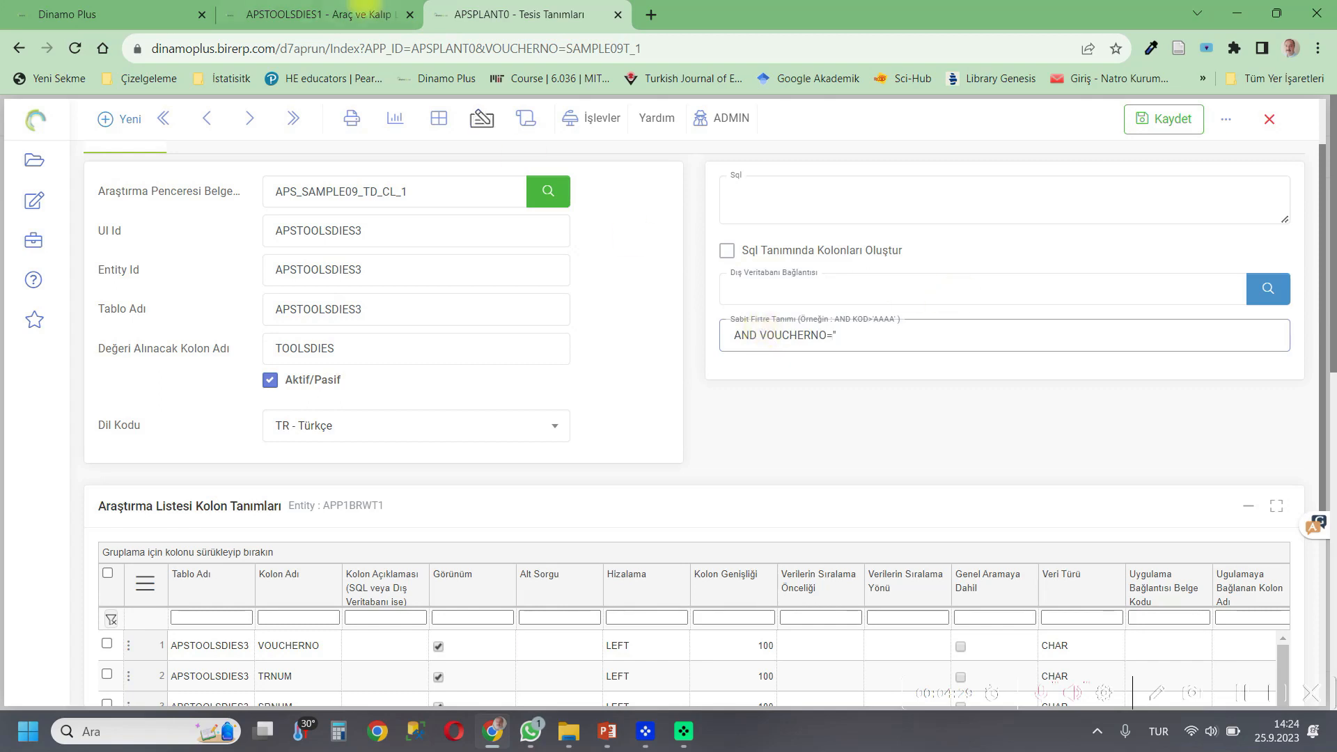
click(362, 13)
drag(525, 257, 418, 255)
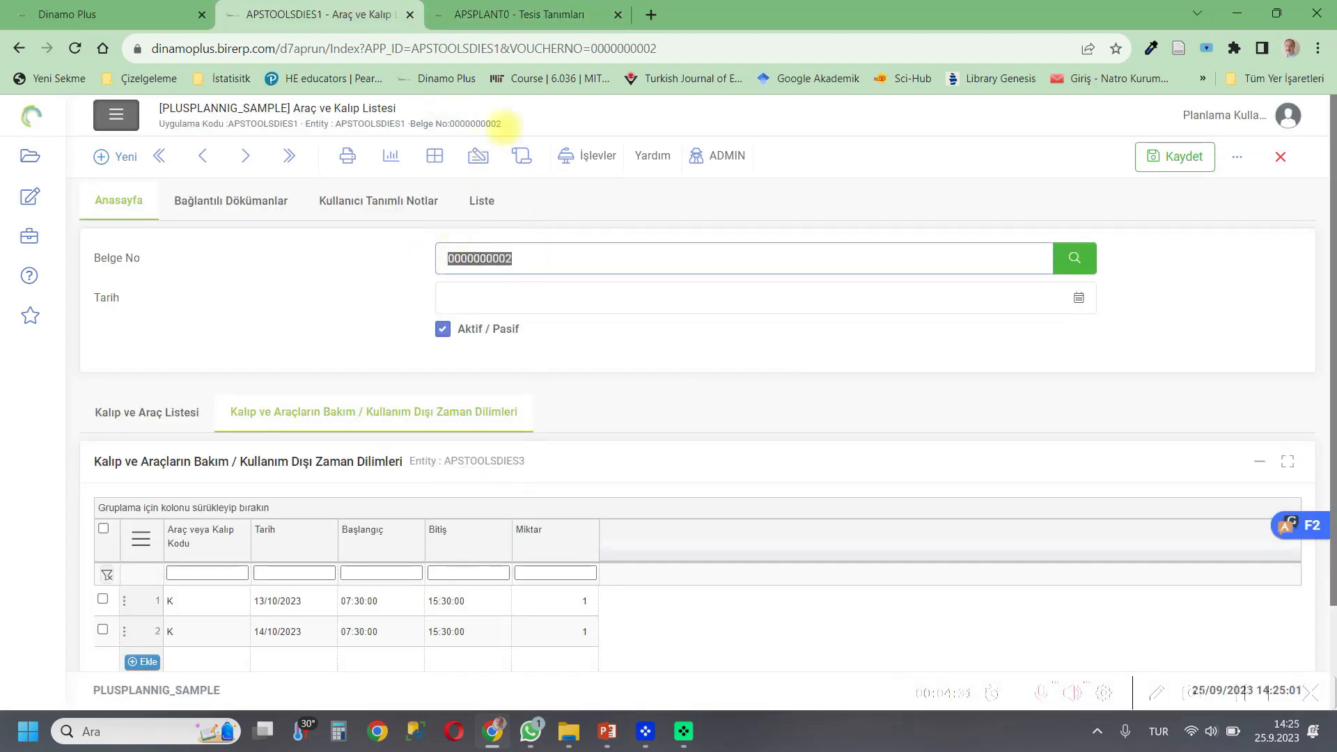
click(554, 14)
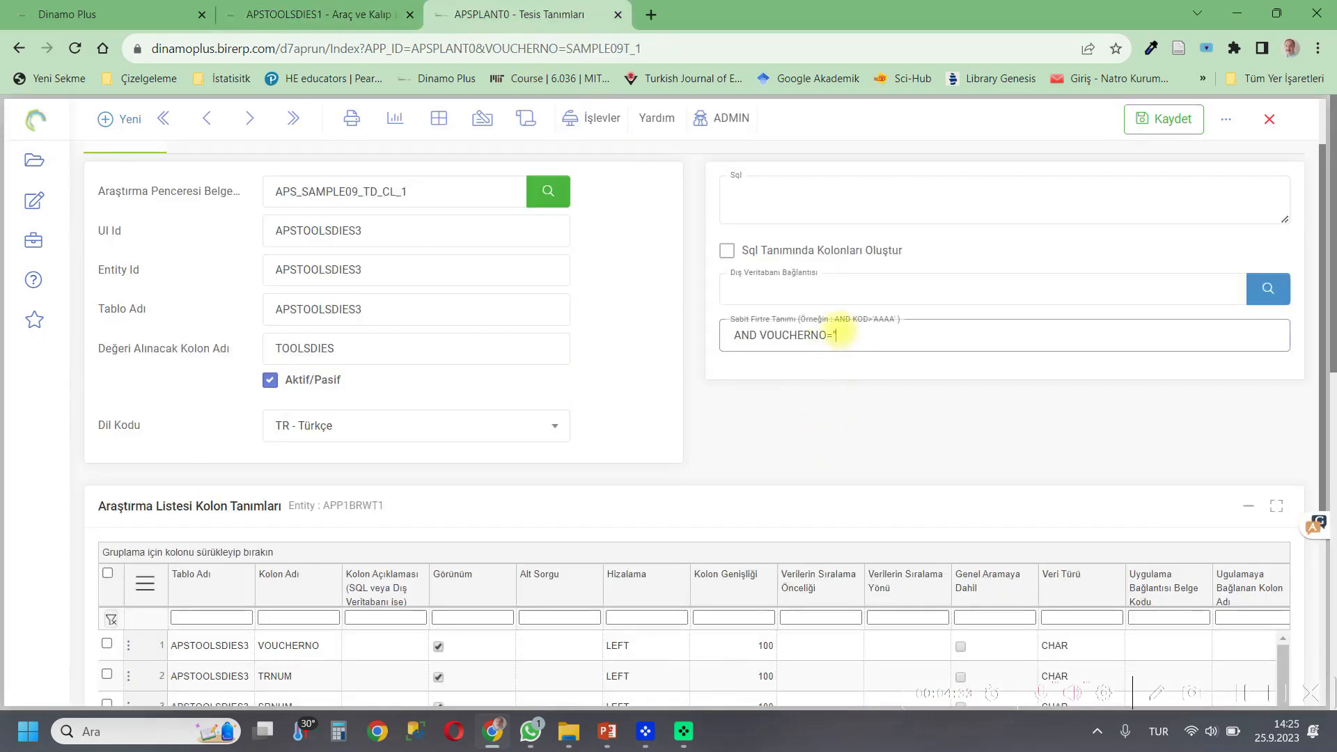
key(ctrl+v)
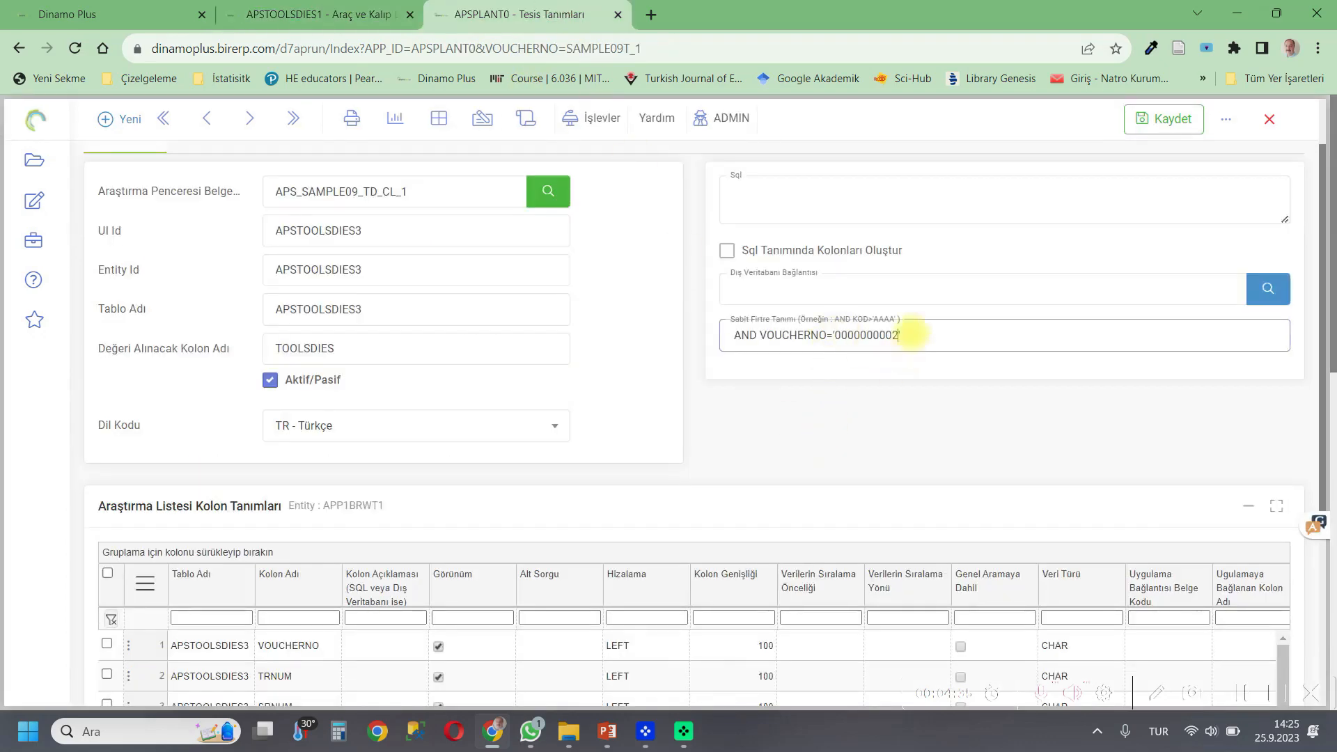
text(')
scroll(905, 335, up, 1)
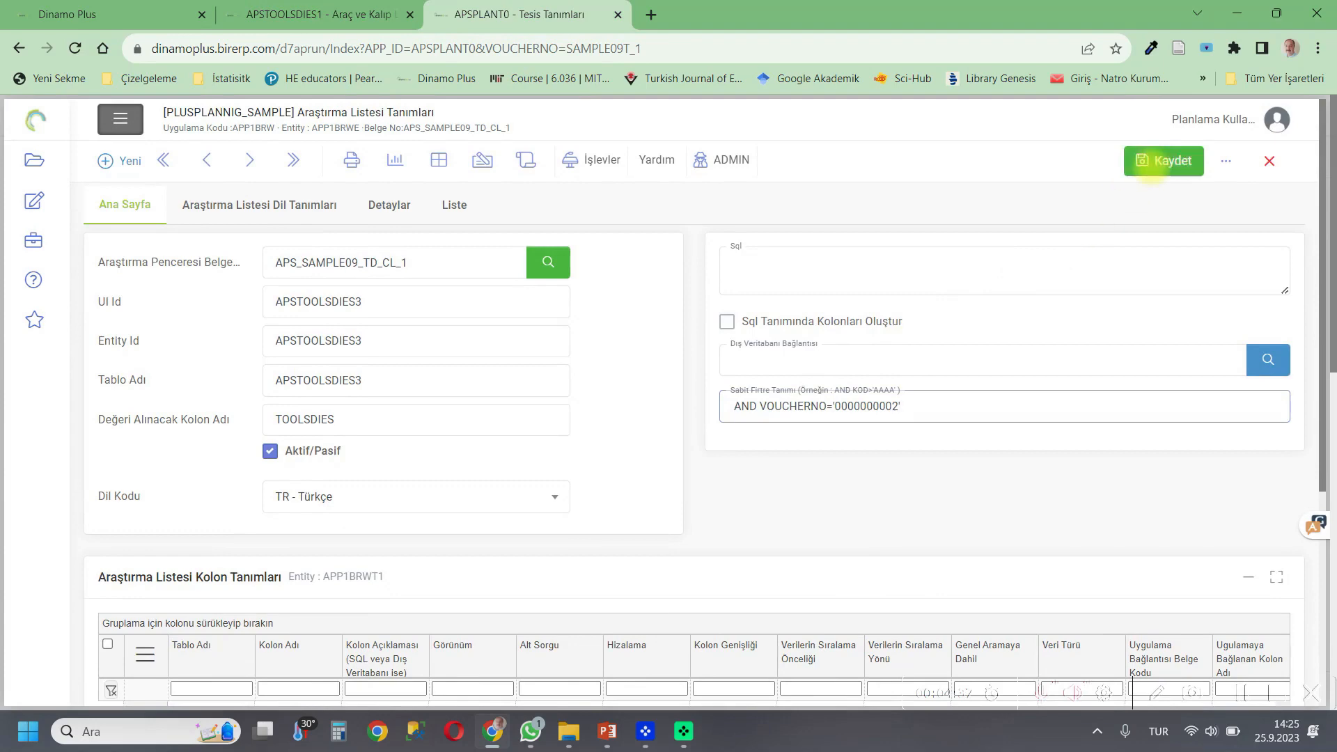
click(1153, 161)
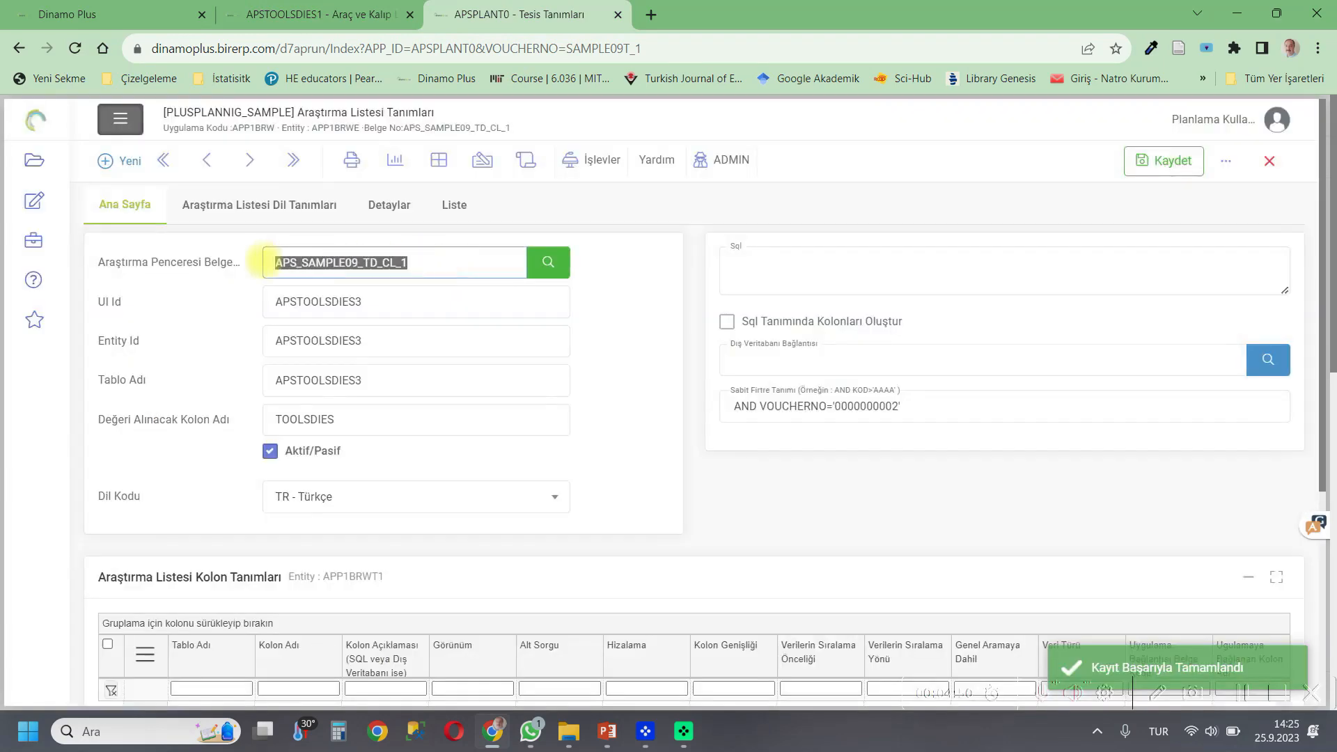
Copy the search list code APS_SAMPLE09_TD_CL_1 and close the search list definition.
right_click(265, 264)
click(320, 299)
click(1266, 162)
Link APS_SAMPLE09_TD_CL_1 as the facility's tool/mould maintenance calendar integration and save the facility definition.
scroll(230, 600, down, 2)
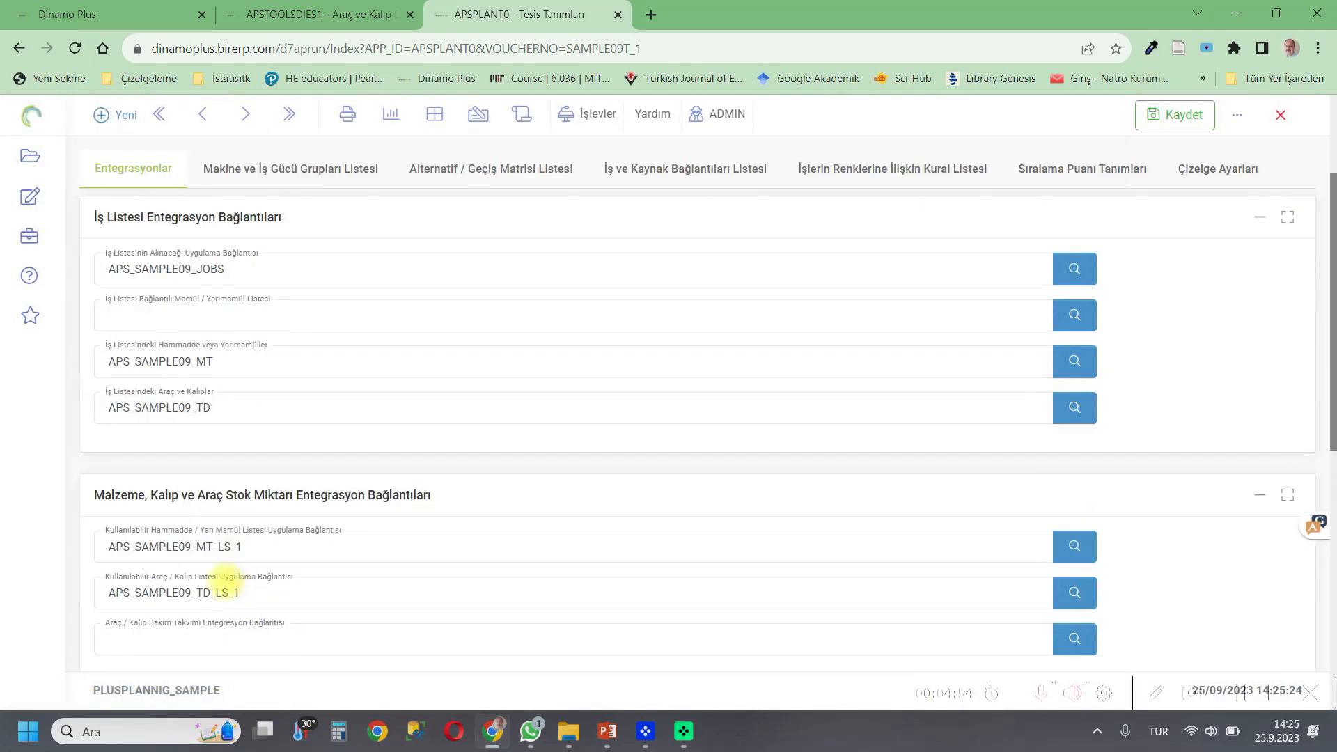
click(186, 635)
text(APS_SAMPLE09_TD_CL_1)
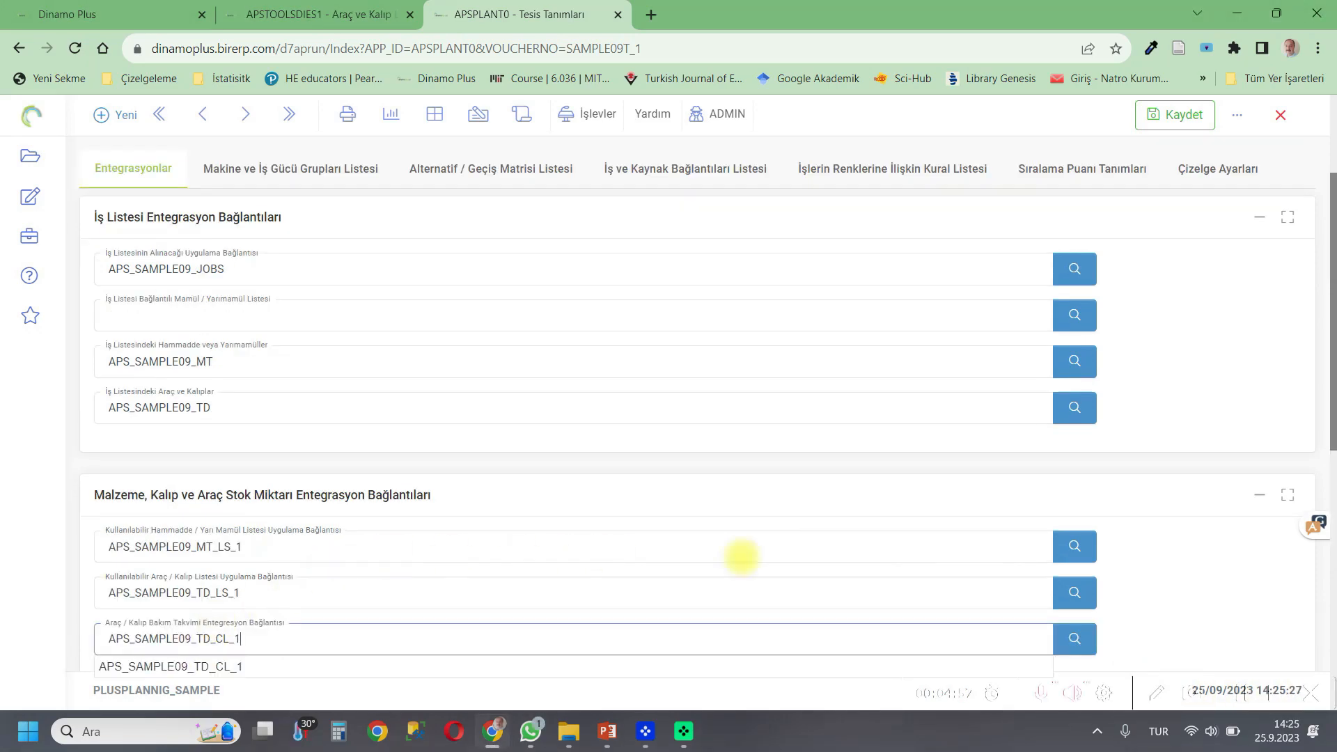
scroll(1229, 617, down, 2)
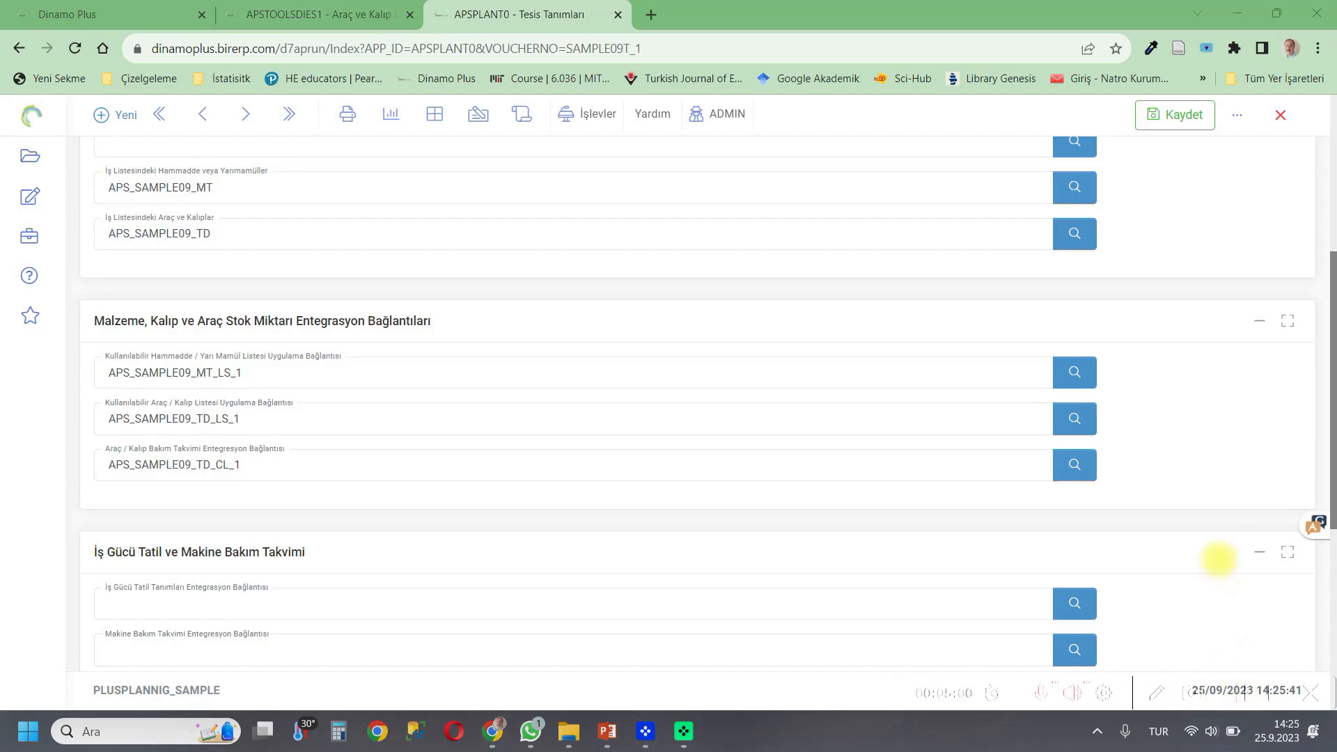
scroll(1219, 559, up, 5)
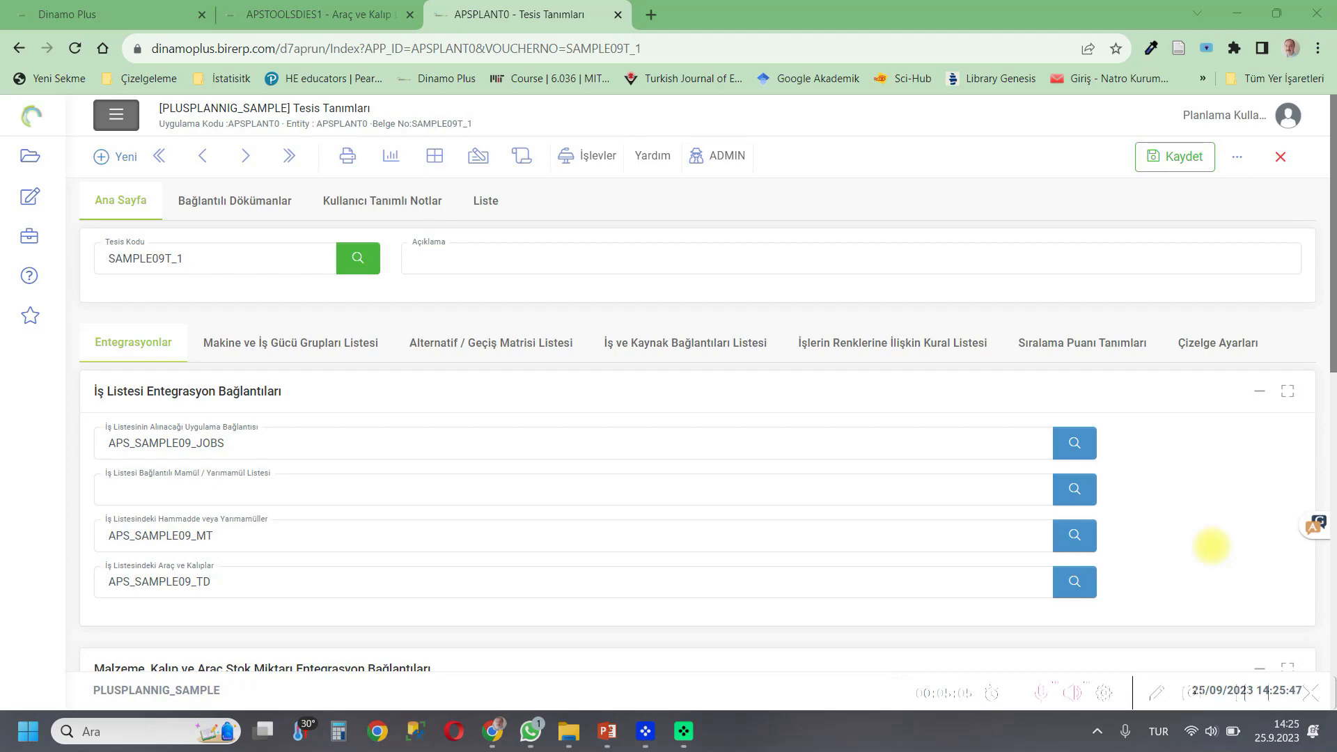
click(1166, 155)
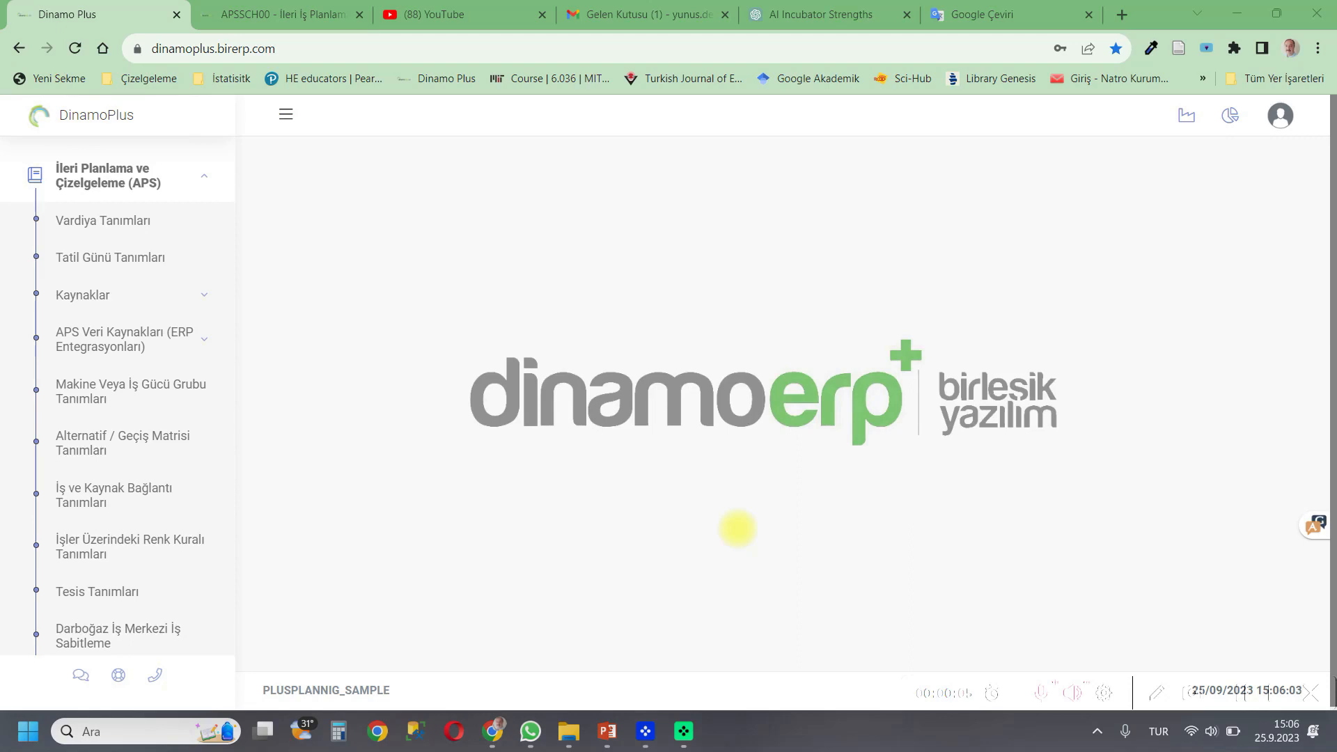
Open the APS planning session SAMPLE09_2 and review its session number and facility plan SAMPLE09T_1.
scroll(104, 551, down, 2)
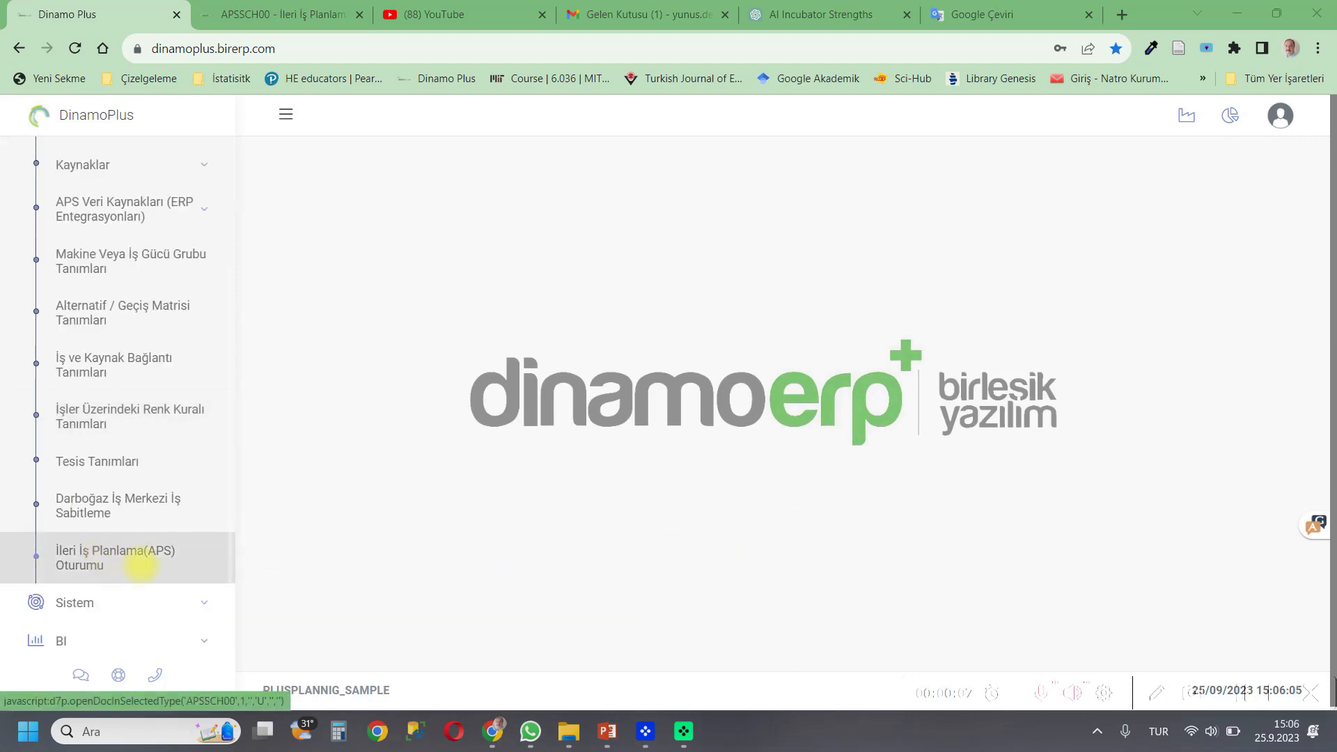
click(267, 13)
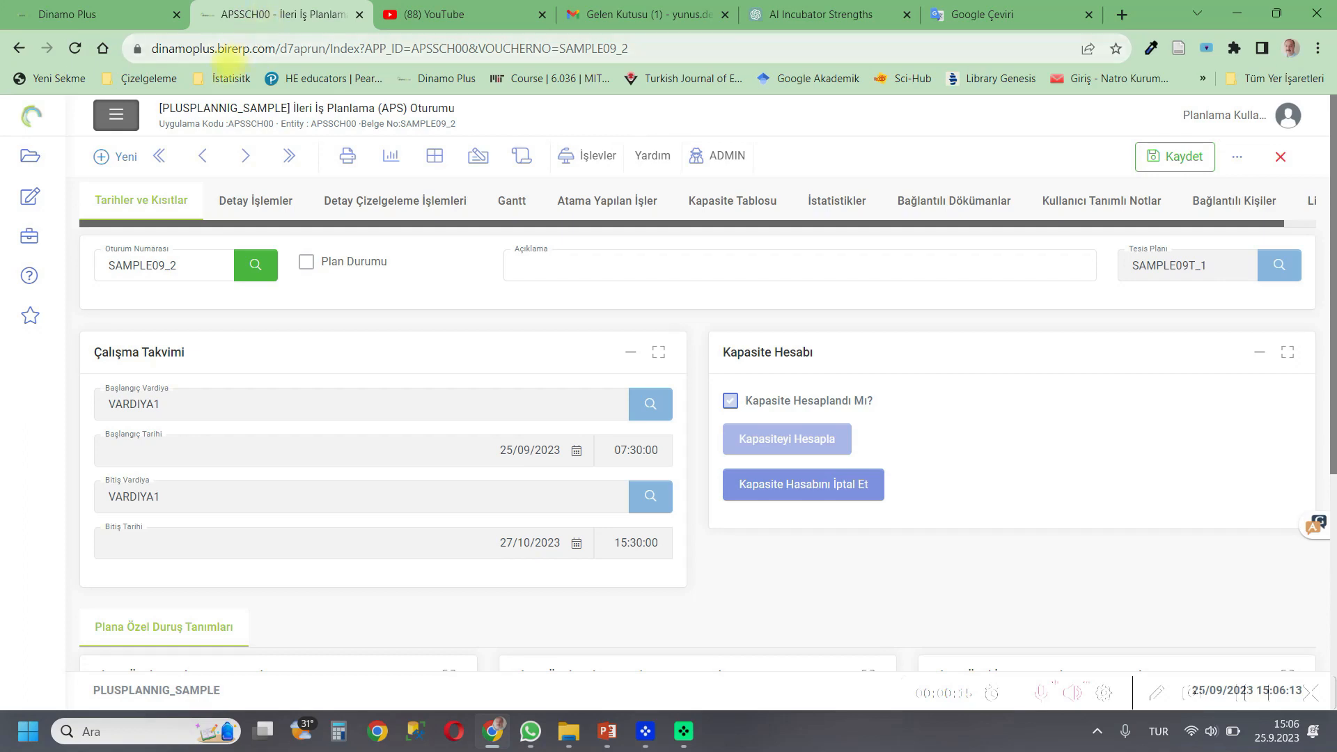
click(169, 260)
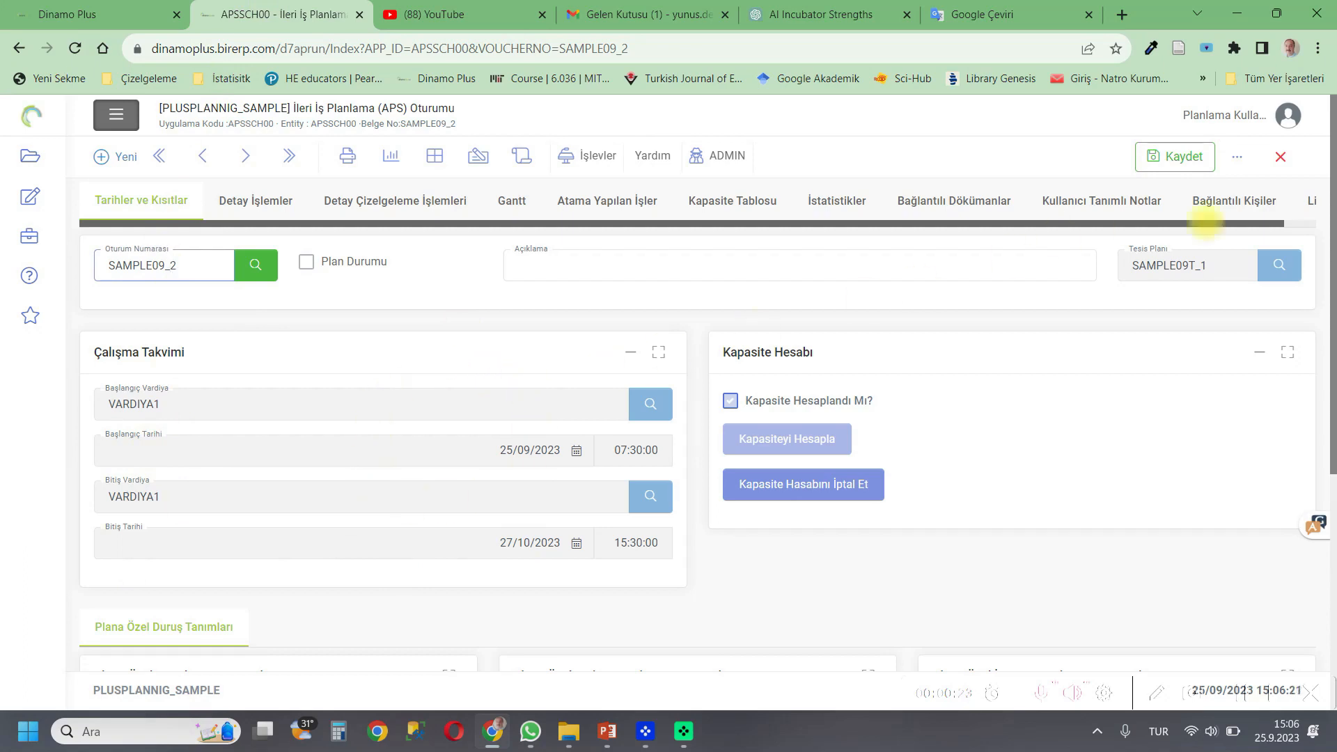
click(1203, 265)
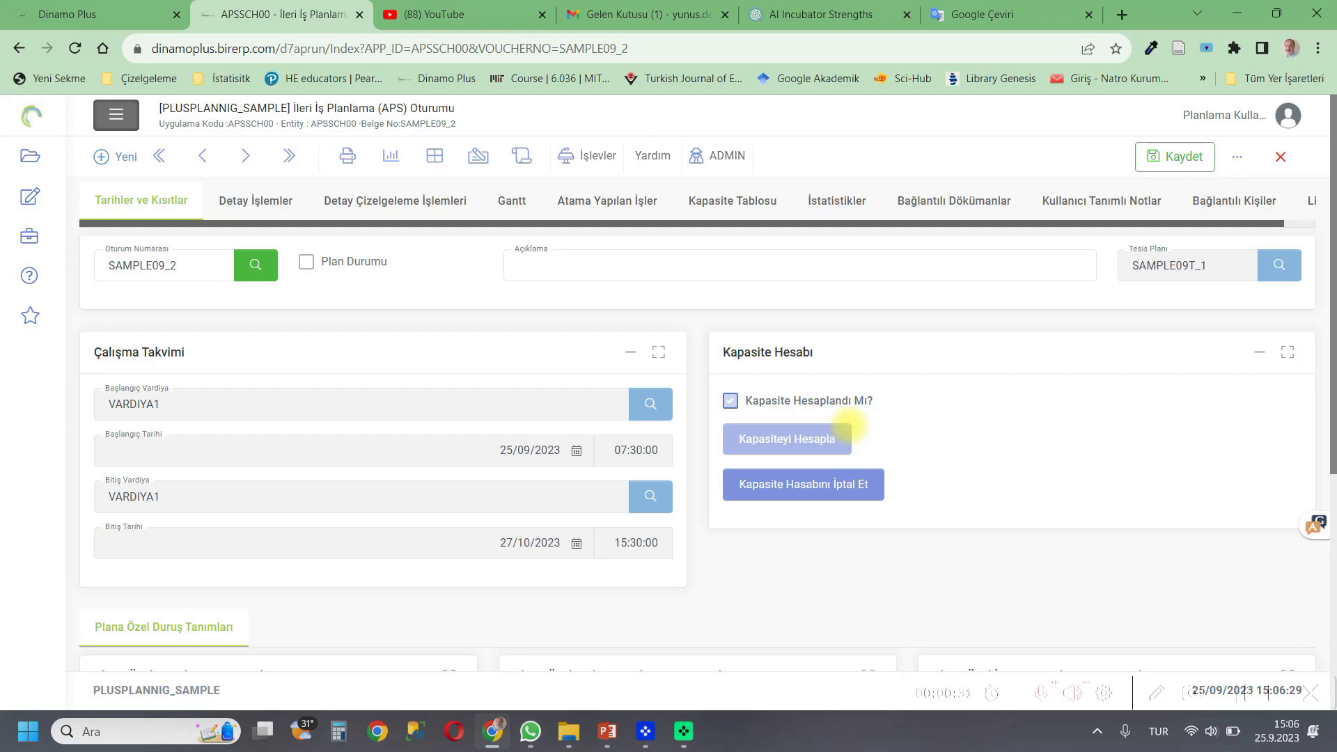
Select all unassigned jobs in the detailed scheduling list and optimize the selected jobs with forward planning.
click(382, 204)
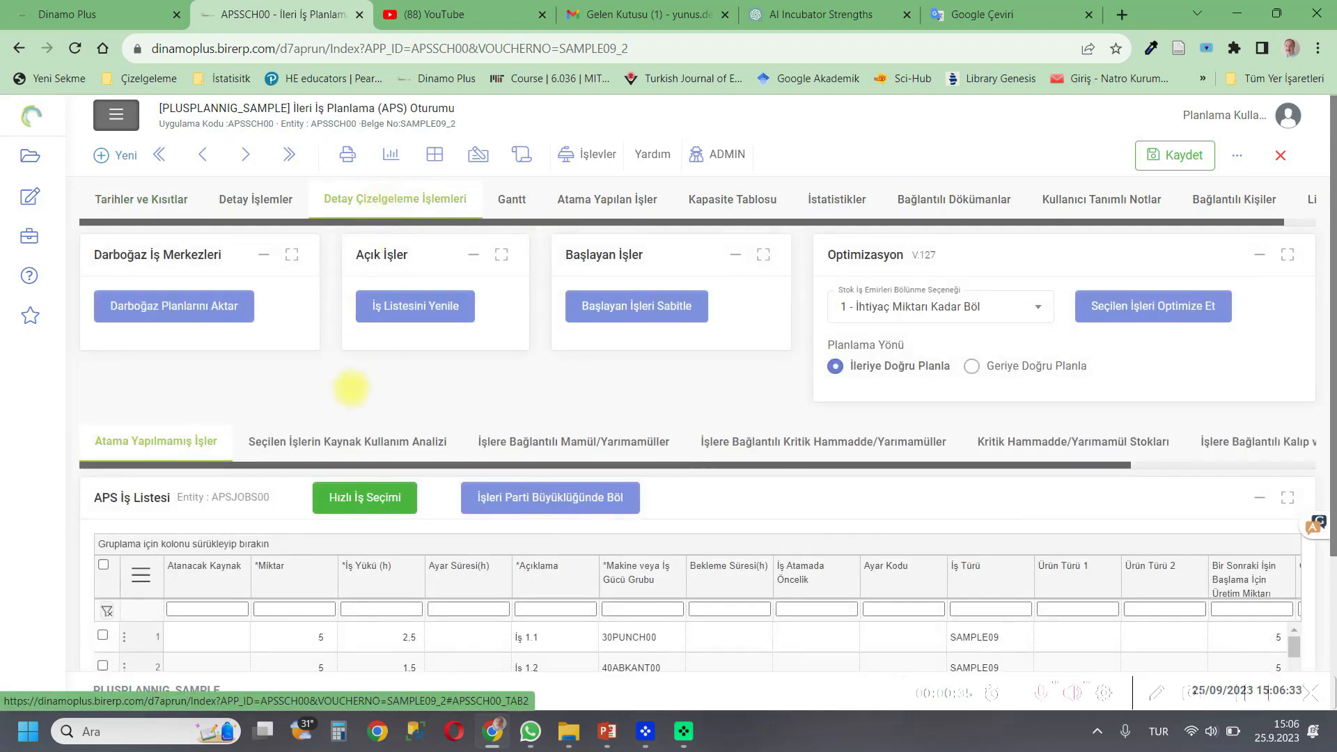
scroll(454, 576, down, 2)
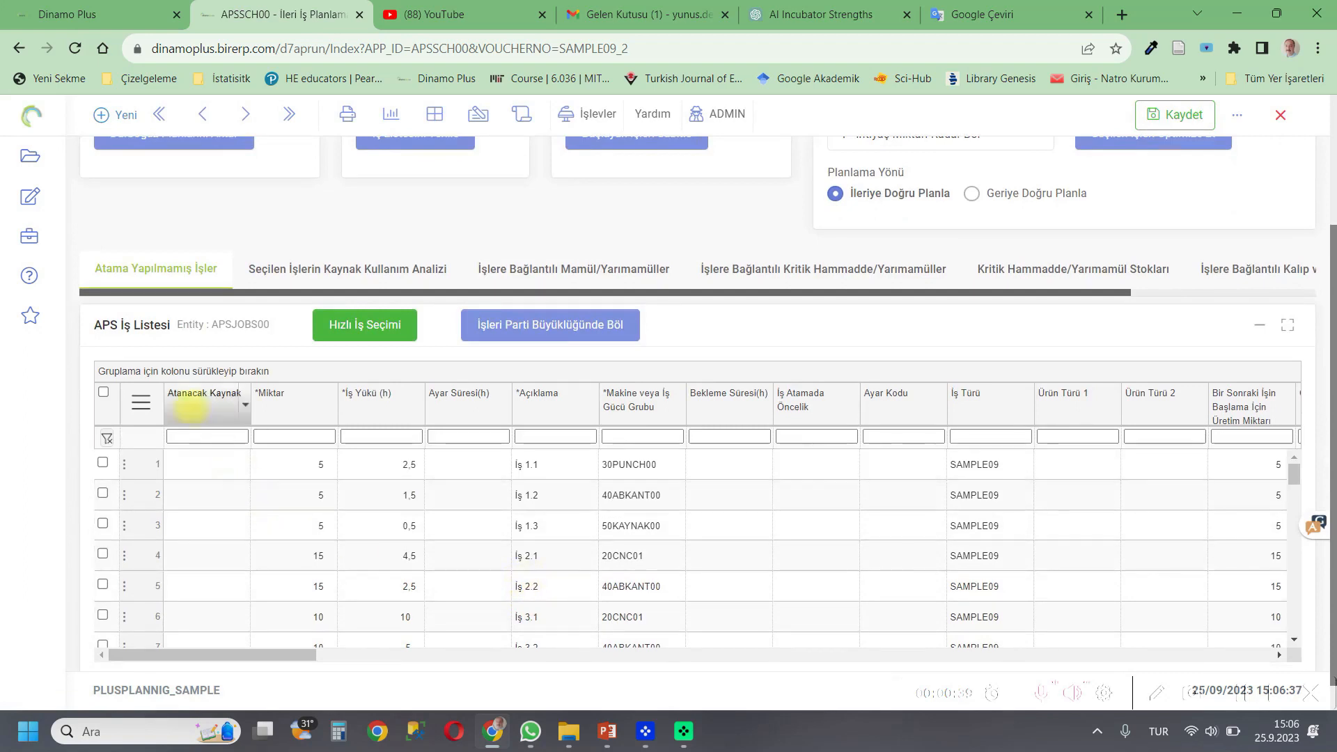
click(103, 392)
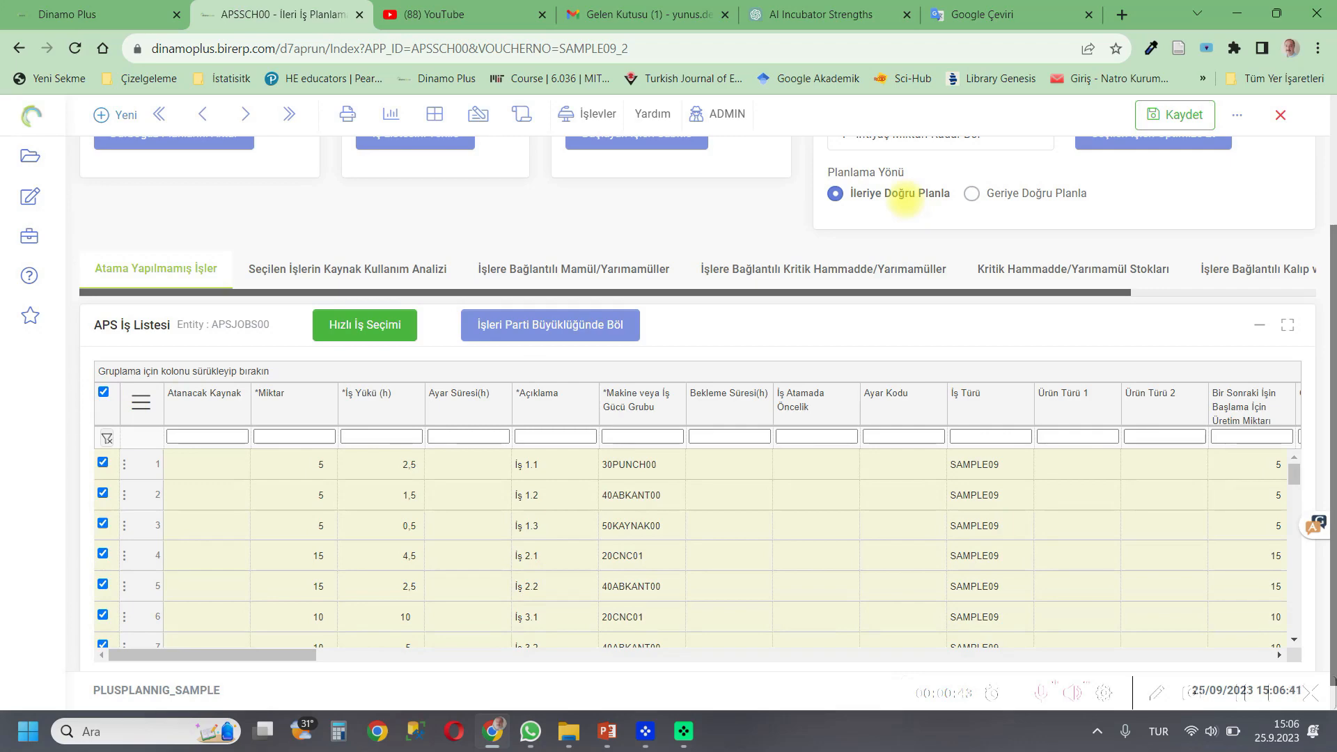
scroll(906, 197, up, 3)
click(1106, 309)
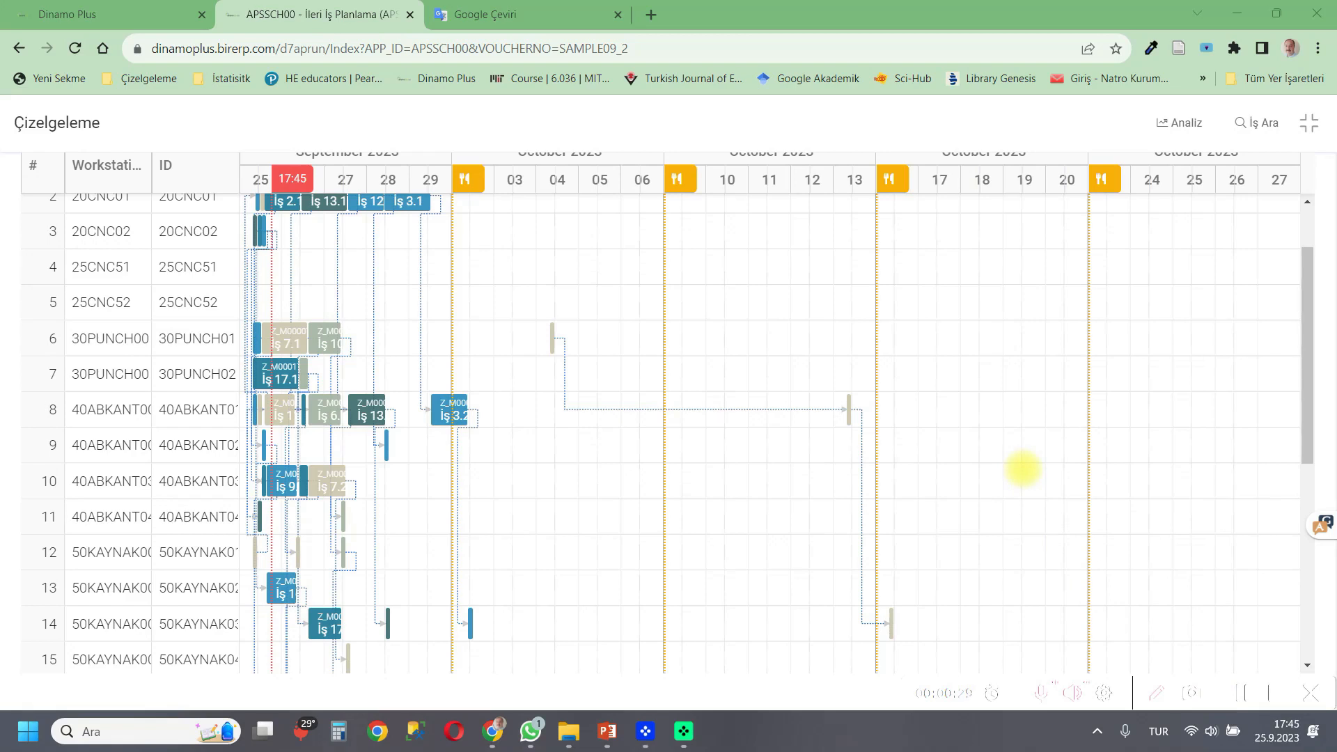
Examine the scheduled jobs on the Gantt chart, opening job details to check their planned start and end dates.
mouse_move(525, 308)
mouse_down()
mouse_move(955, 618)
mouse_move(972, 651)
mouse_up()
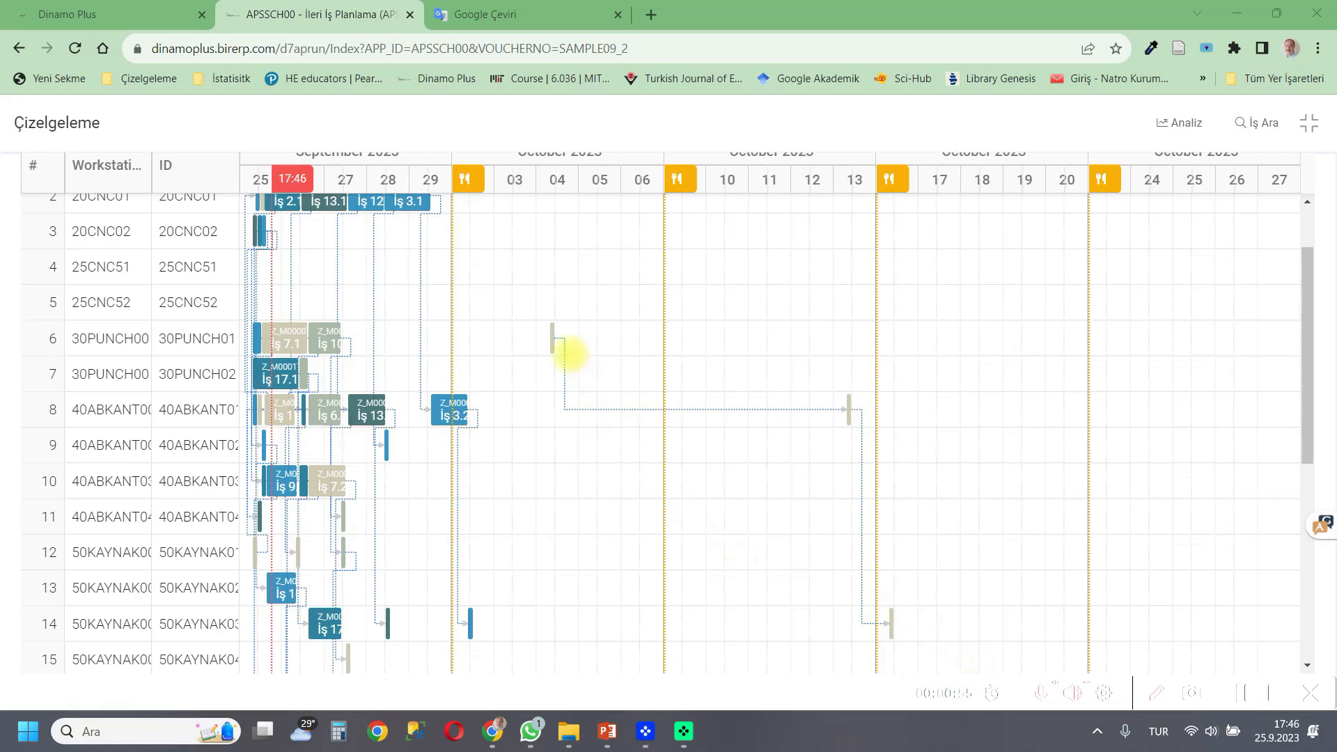
click(552, 340)
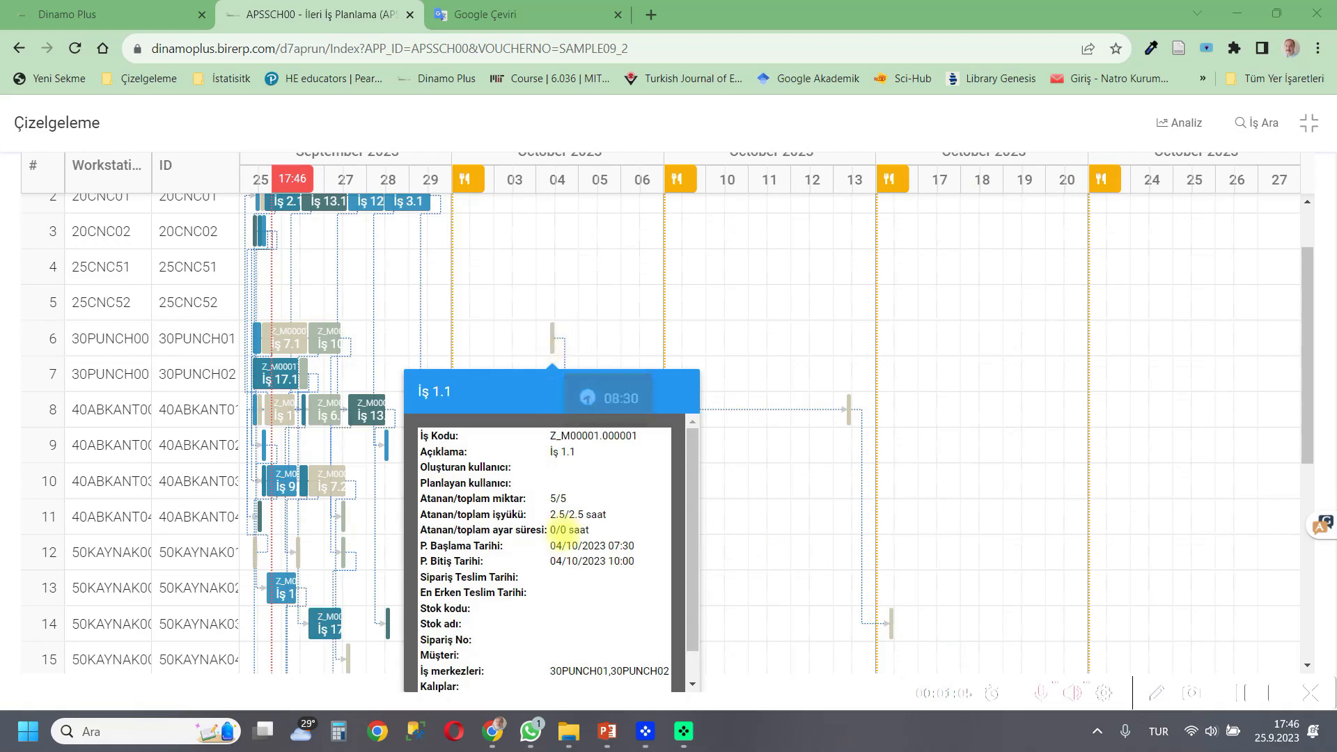
drag(551, 546, 634, 545)
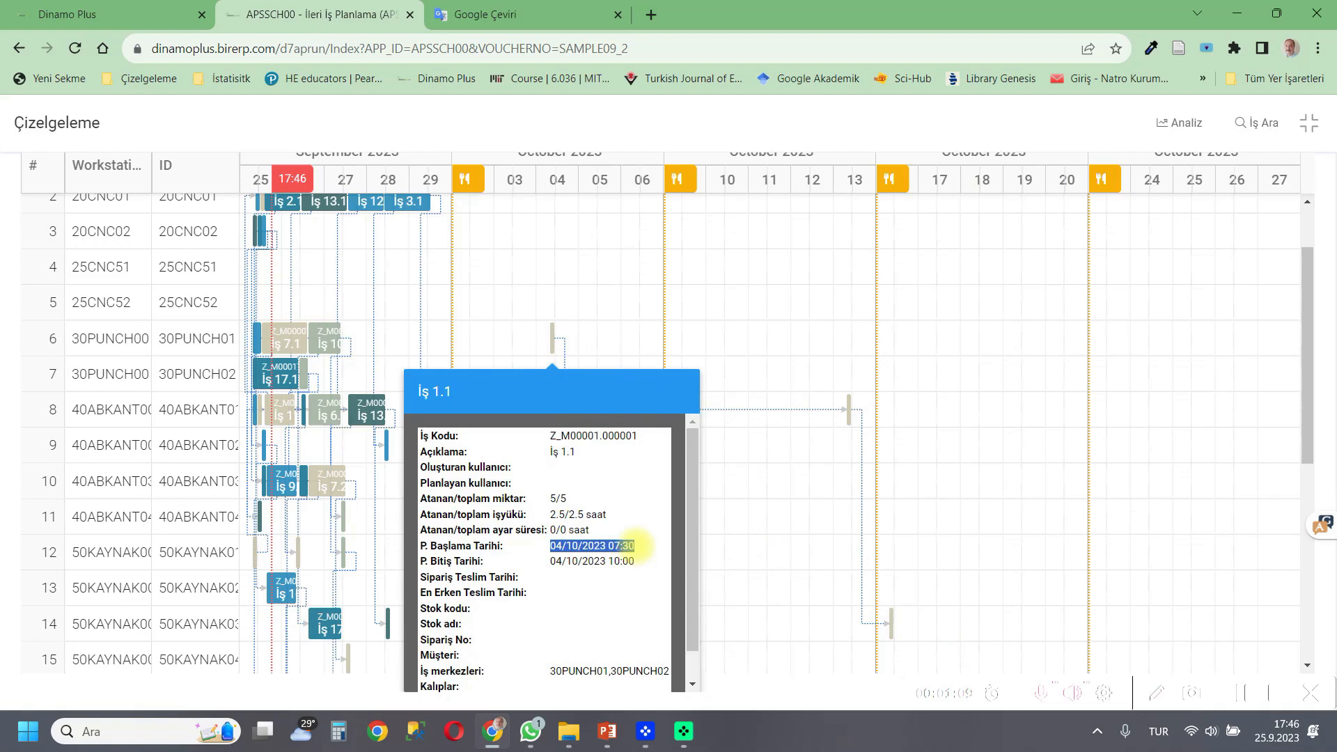
click(785, 514)
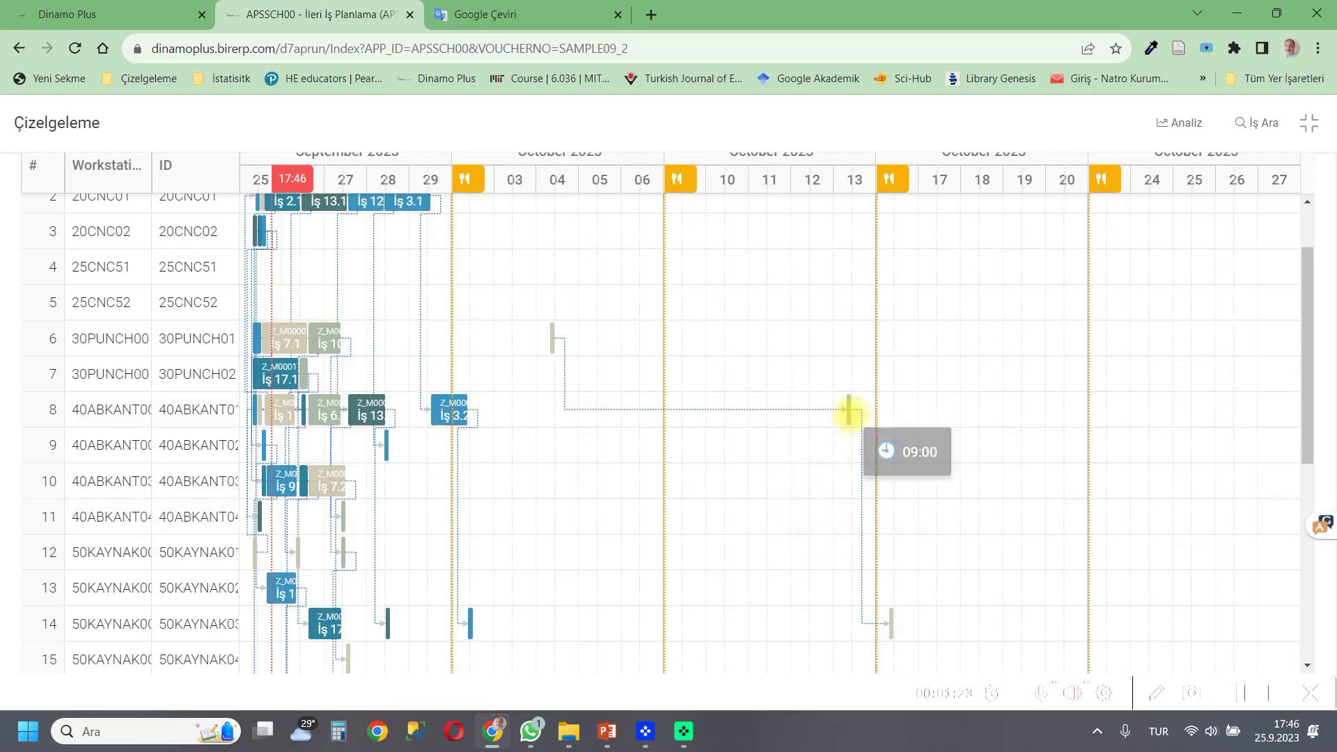
mouse_move(849, 411)
drag(842, 227, 909, 227)
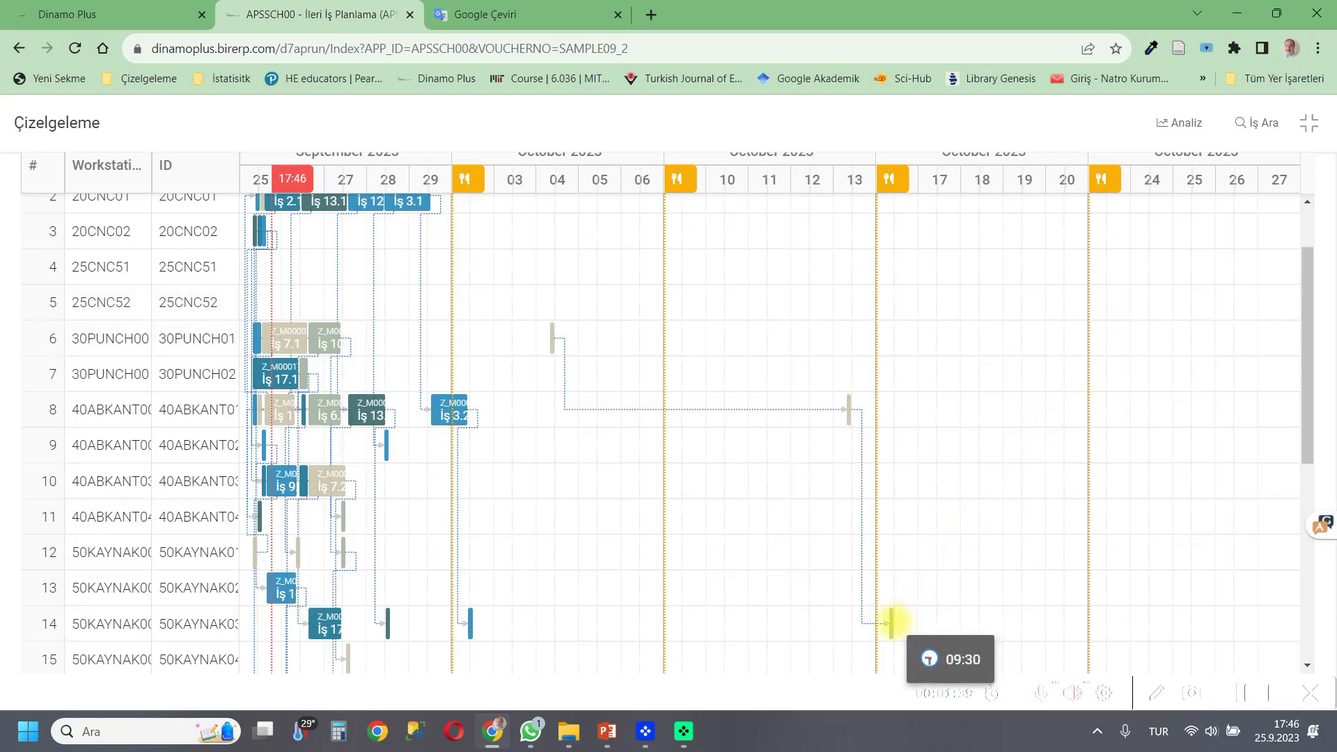
mouse_move(893, 622)
drag(823, 412, 889, 412)
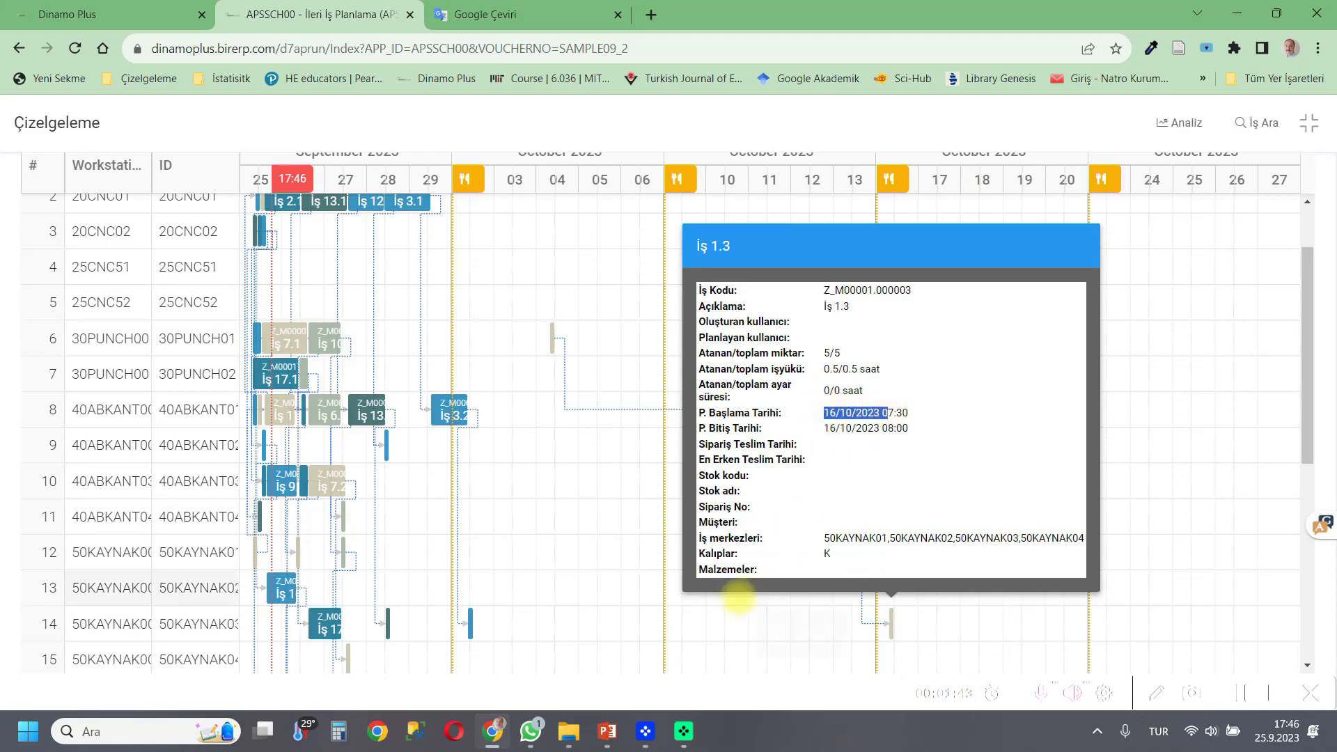